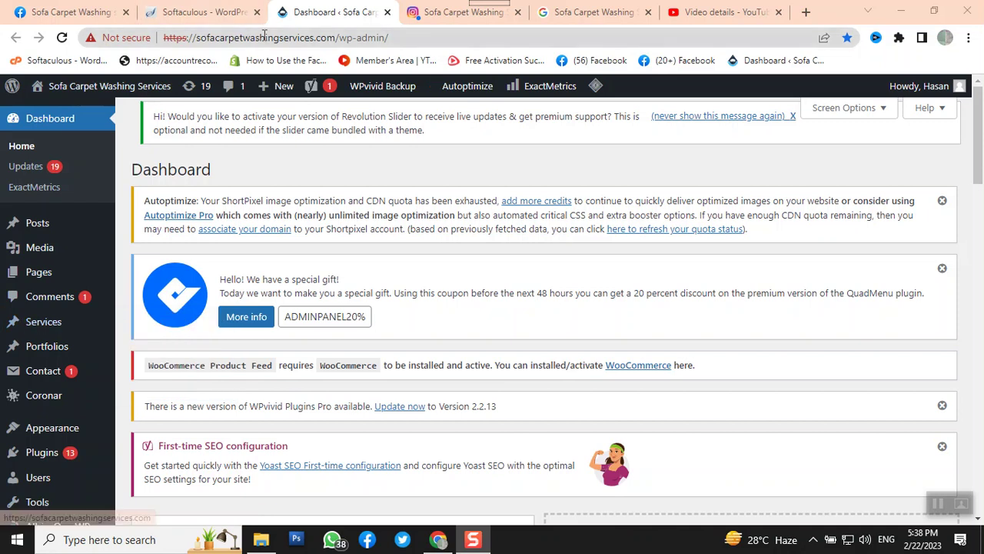
Switch to the Softaculous tab showing the WordPress Management page
left_click(218, 14)
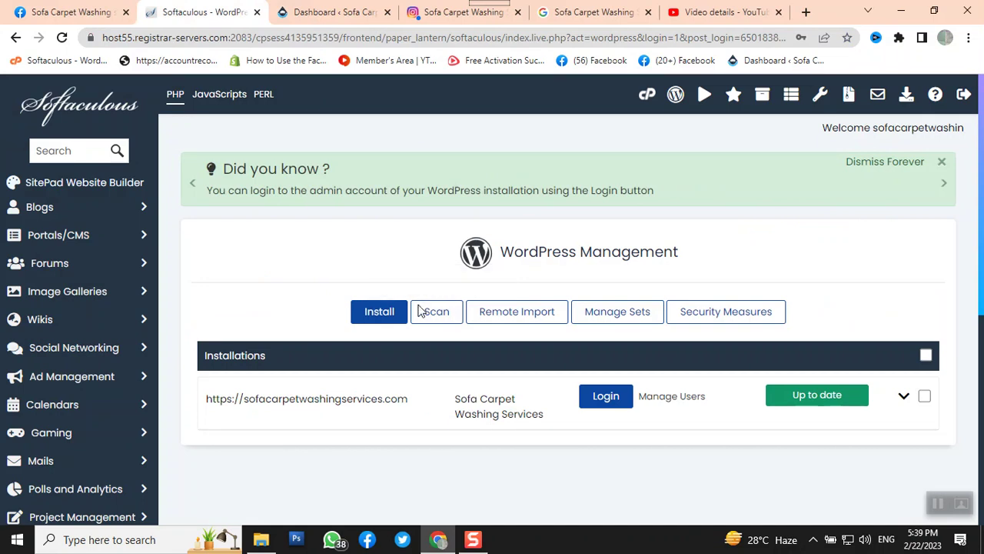
Go to the site's sofa/cpanel address in a new browser tab
left_click(805, 9)
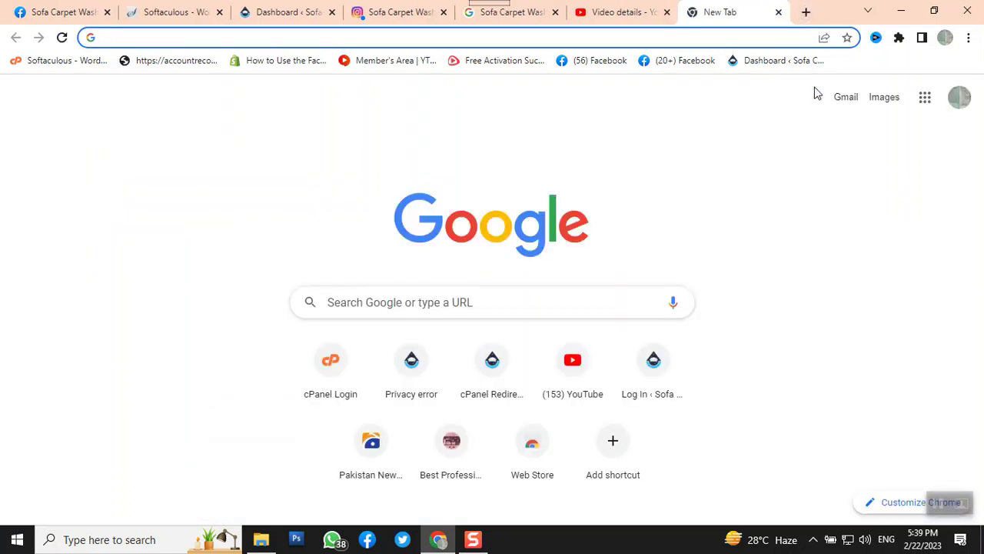
type("sofa")
type("/cpanel")
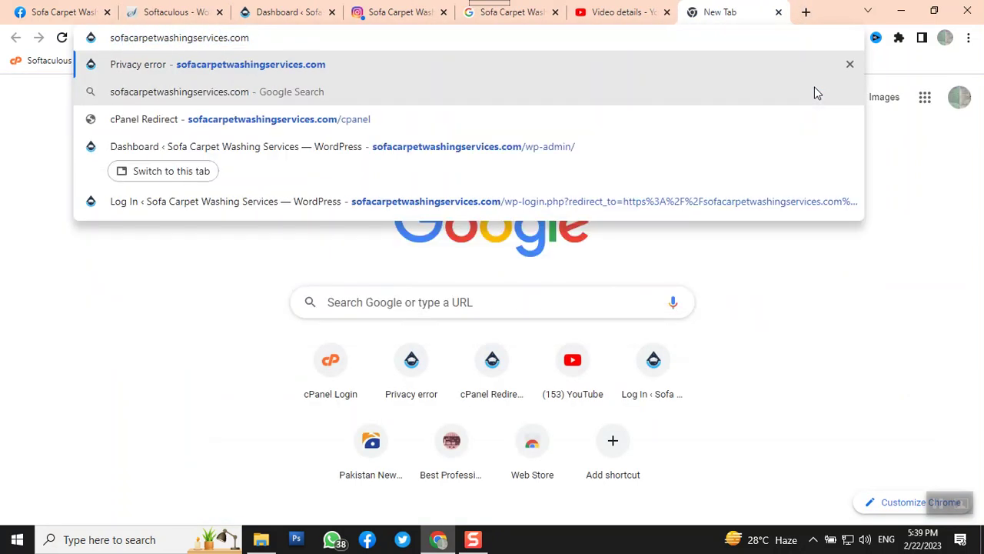
key("Return")
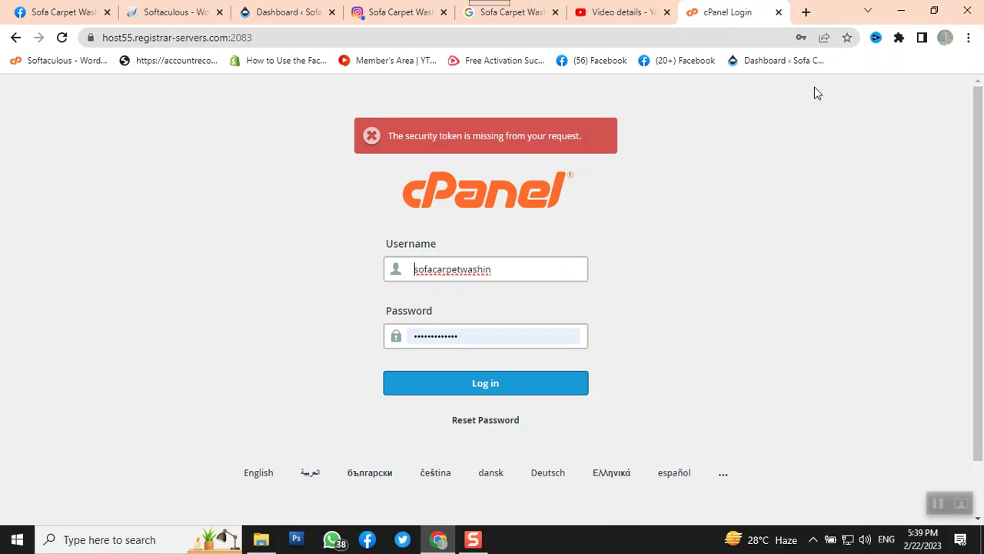
Log in to cPanel and open WordPress Manager by Softaculous from the Software section
left_click(533, 393)
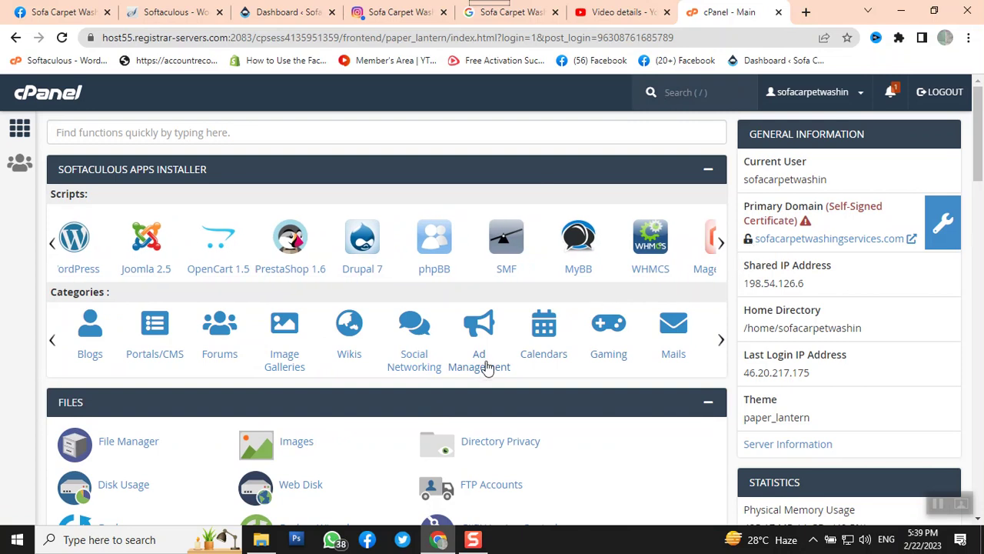
scroll(483, 367, "down", 6)
scroll(486, 370, "down", 5)
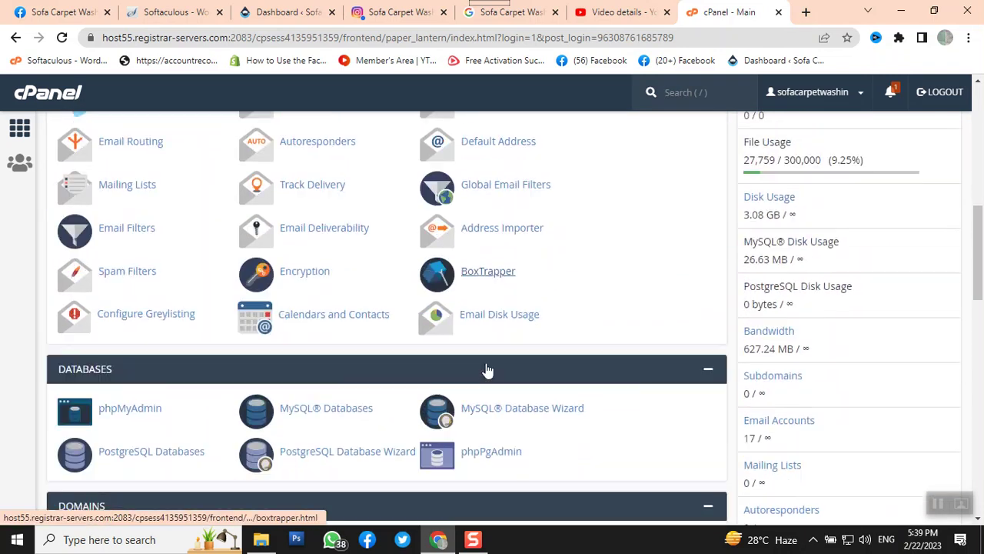
scroll(487, 370, "down", 1)
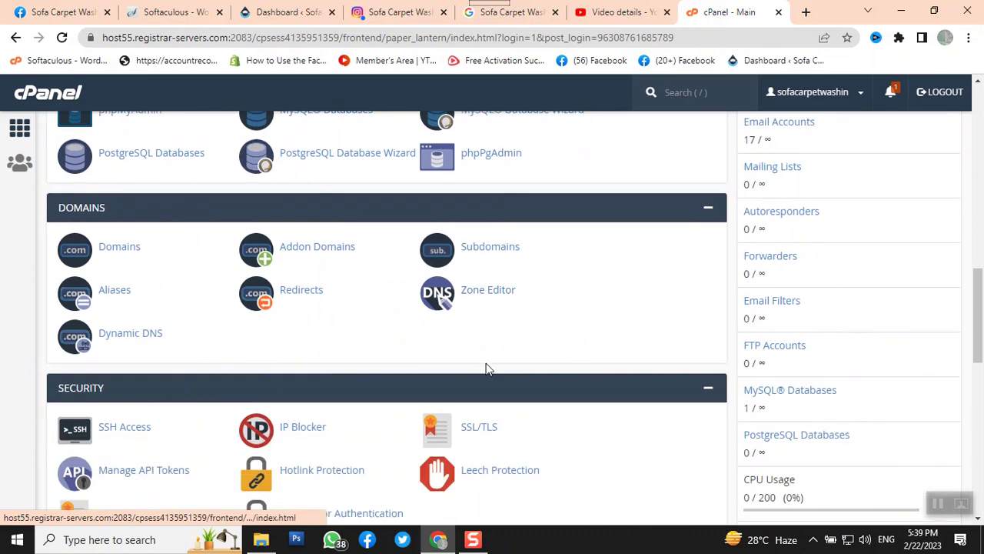
scroll(487, 369, "down", 3)
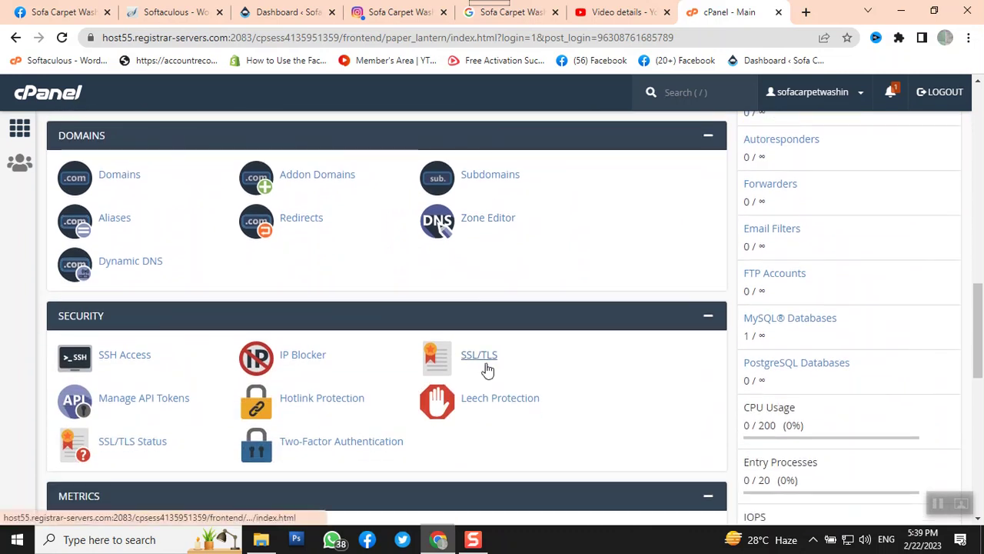
scroll(487, 369, "down", 2)
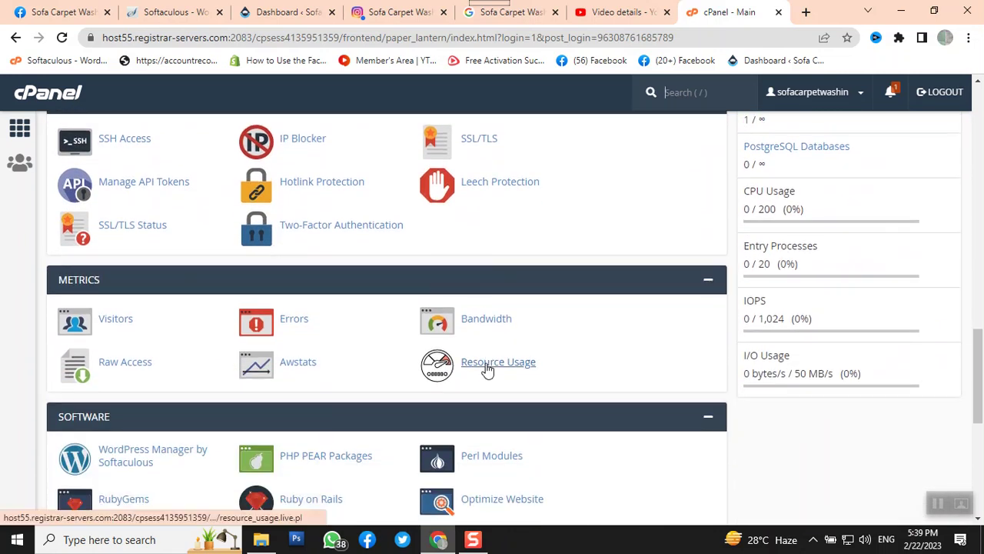
scroll(486, 370, "down", 1)
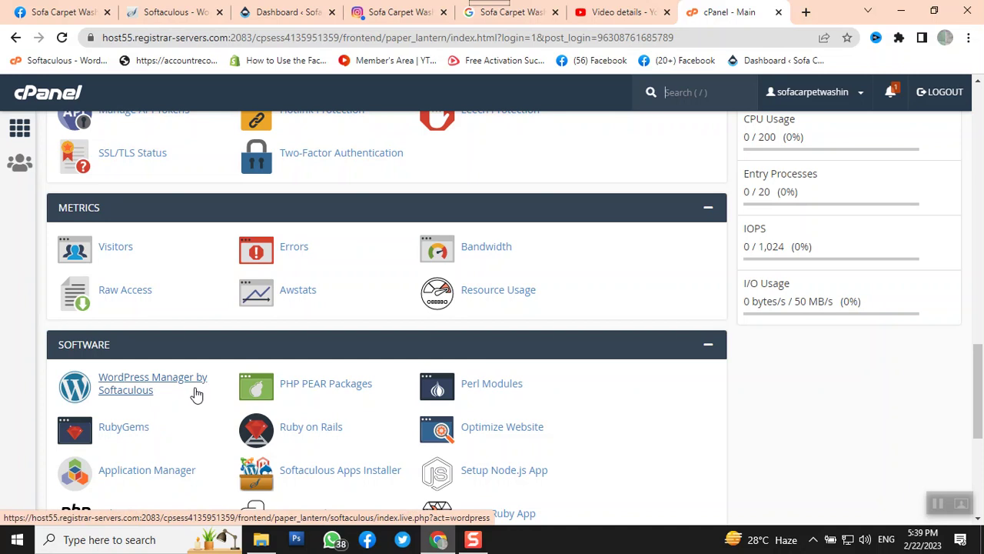
left_click(175, 390)
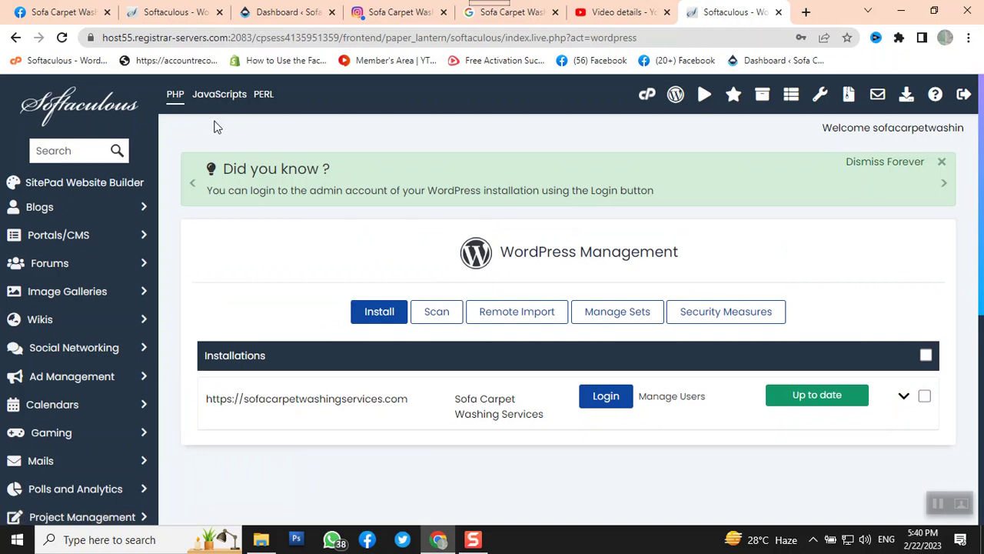
Return to the WordPress dashboard and open All Users from the Users menu
left_click(260, 13)
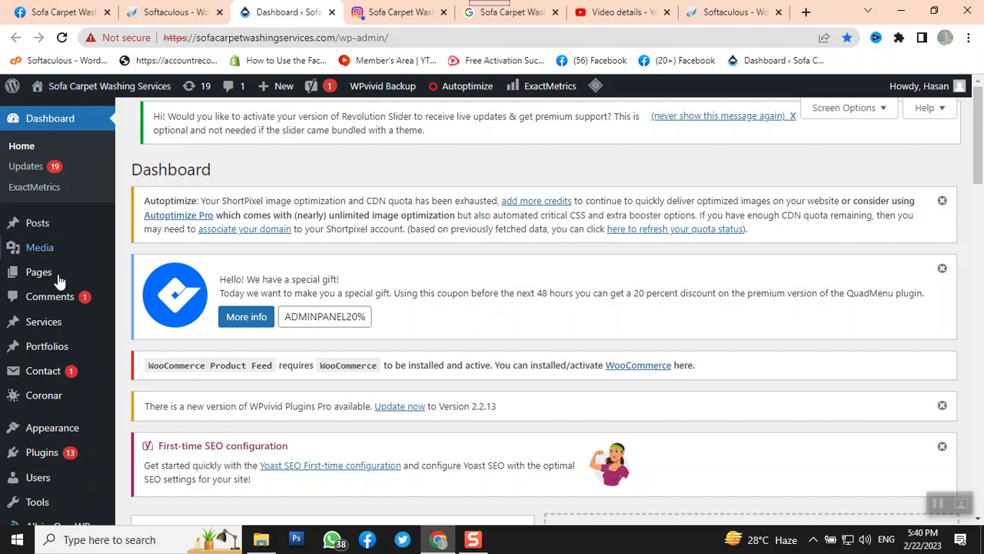
scroll(31, 284, "down", 3)
mouse_move(43, 321)
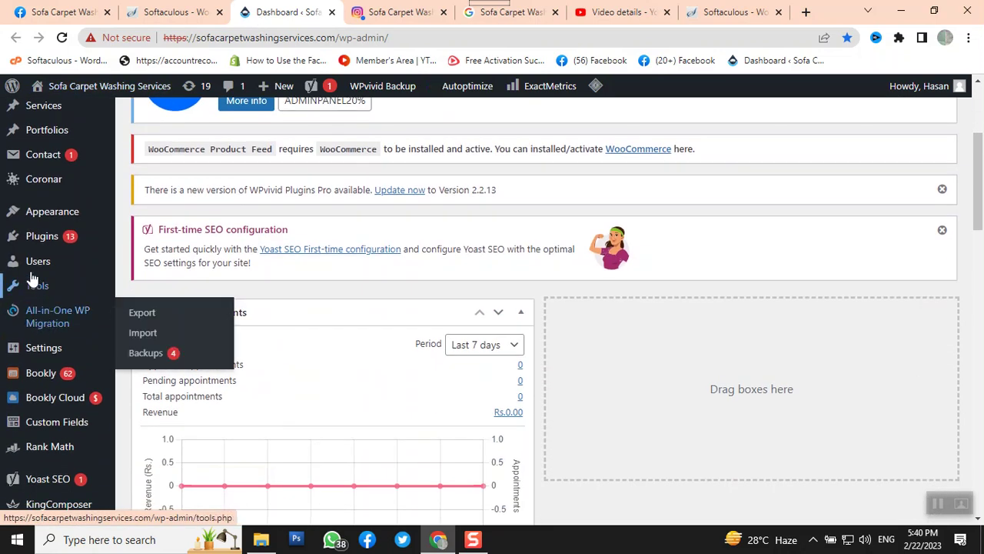
mouse_move(34, 266)
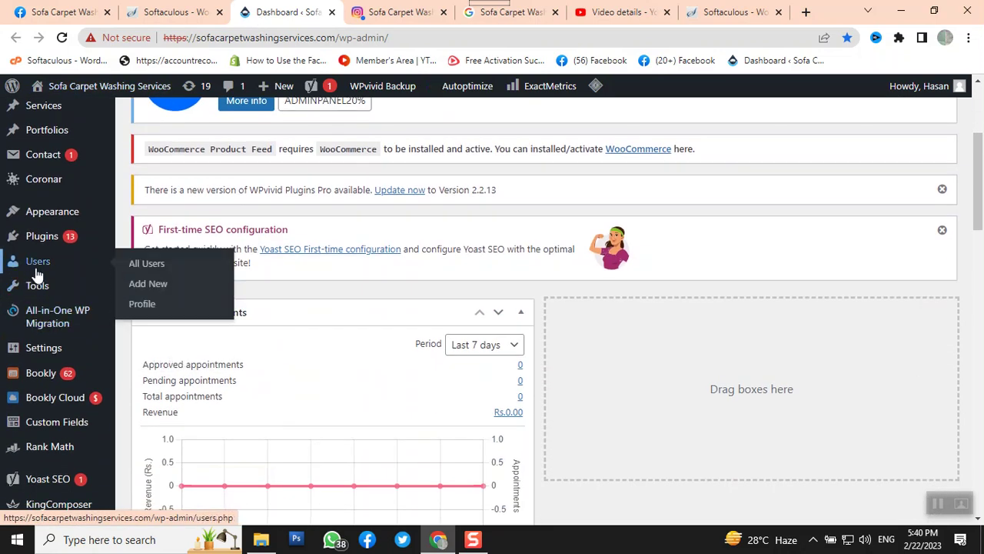
left_click(147, 266)
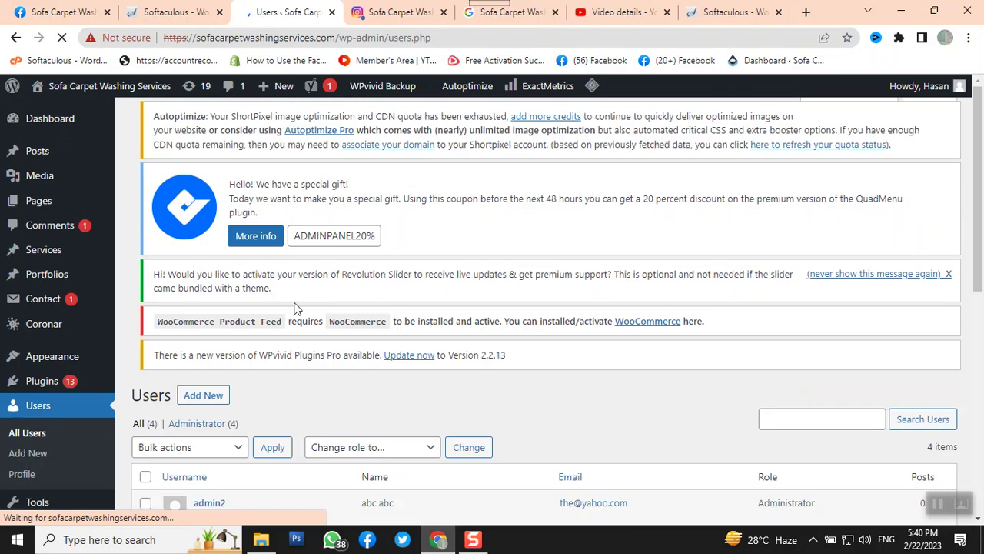
Scroll through the users table to review the four Administrator accounts, including worker
scroll(430, 311, "down", 3)
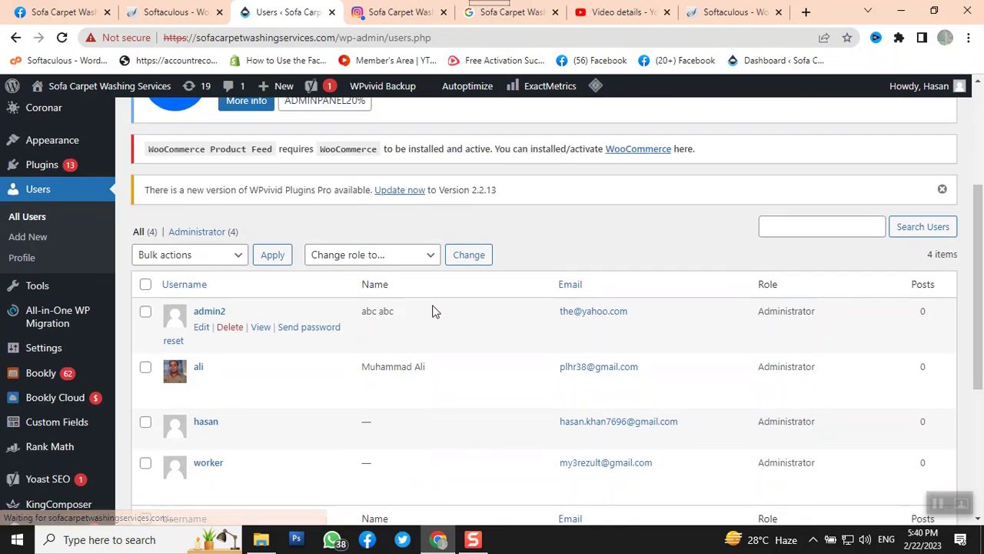
scroll(430, 311, "down", 1)
scroll(272, 330, "up", 2)
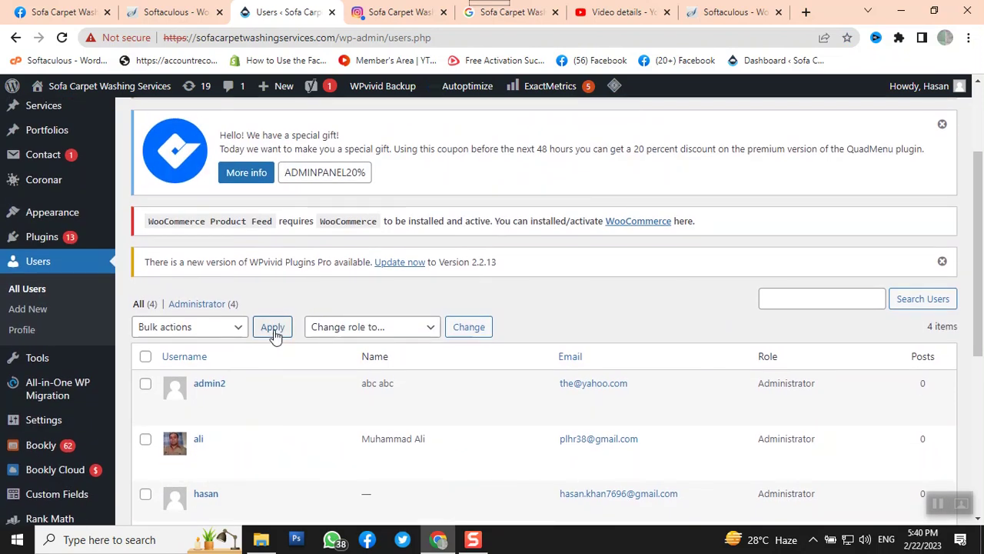
scroll(274, 336, "down", 1)
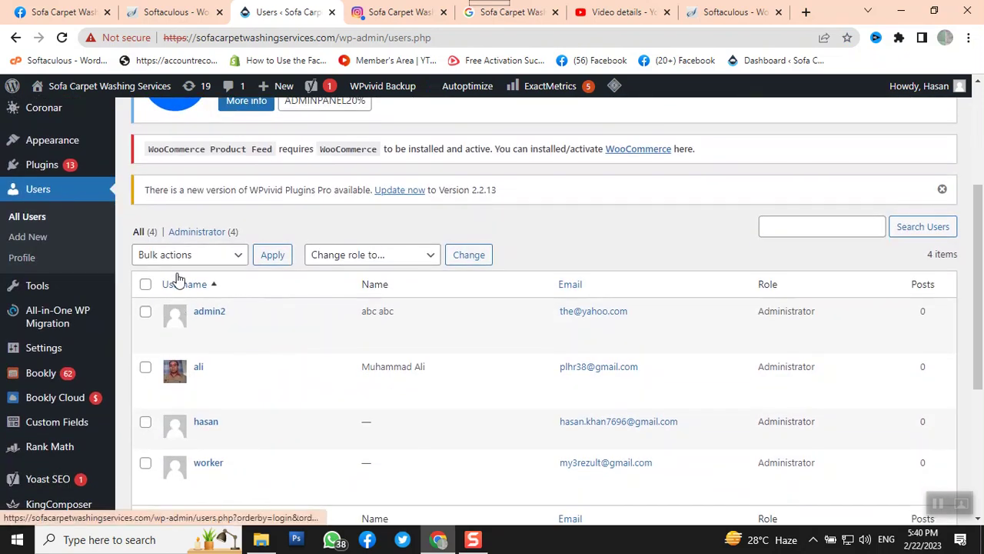
scroll(287, 281, "up", 1)
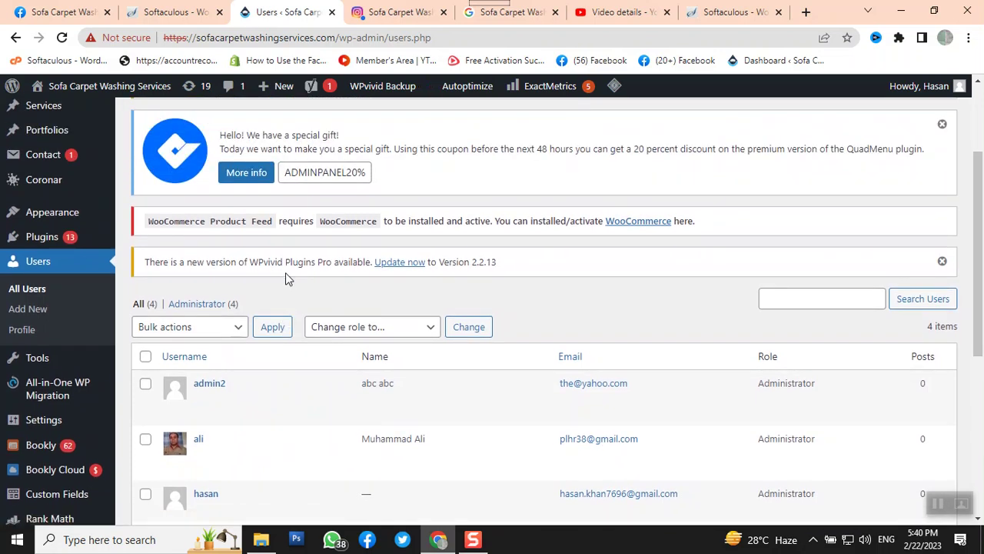
scroll(286, 277, "down", 4)
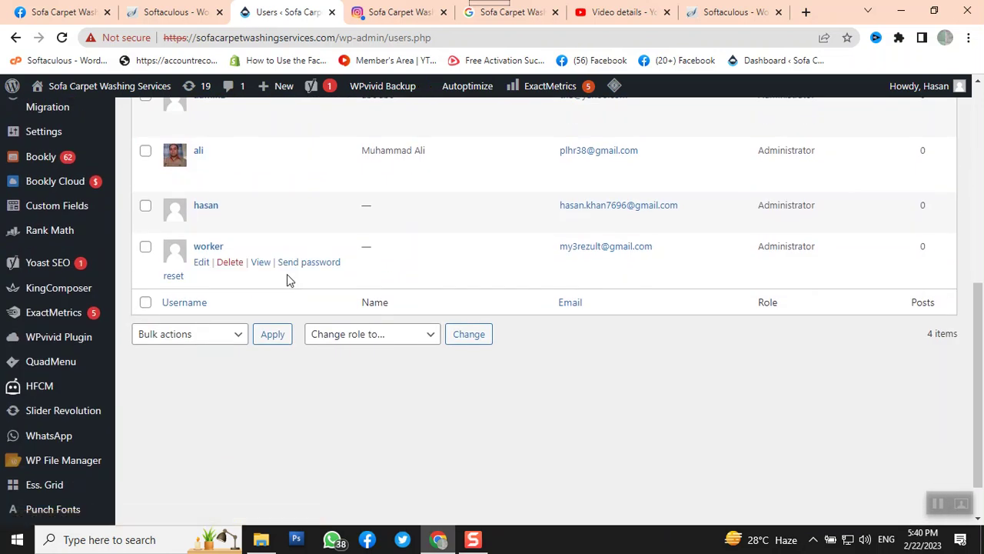
scroll(286, 278, "up", 5)
scroll(287, 280, "up", 1)
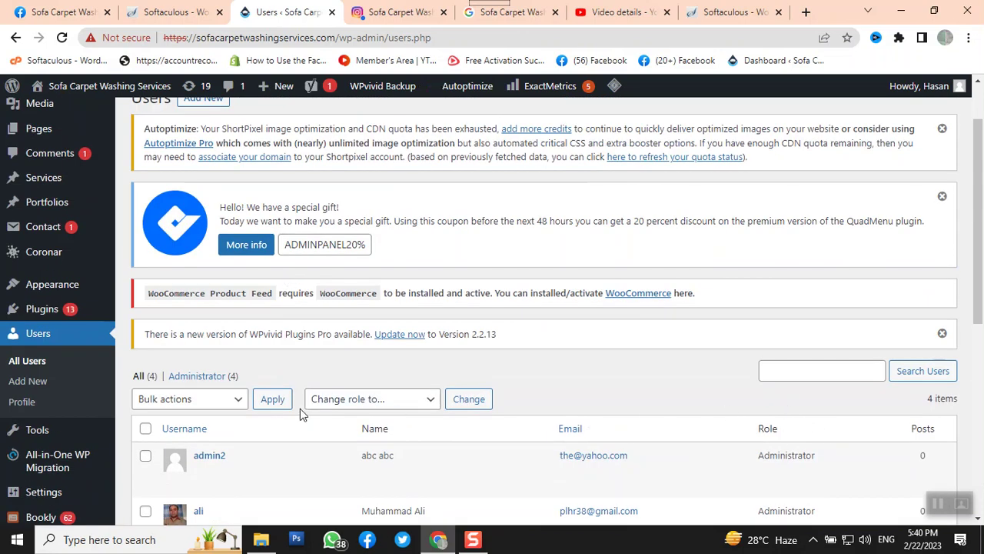
scroll(252, 367, "down", 2)
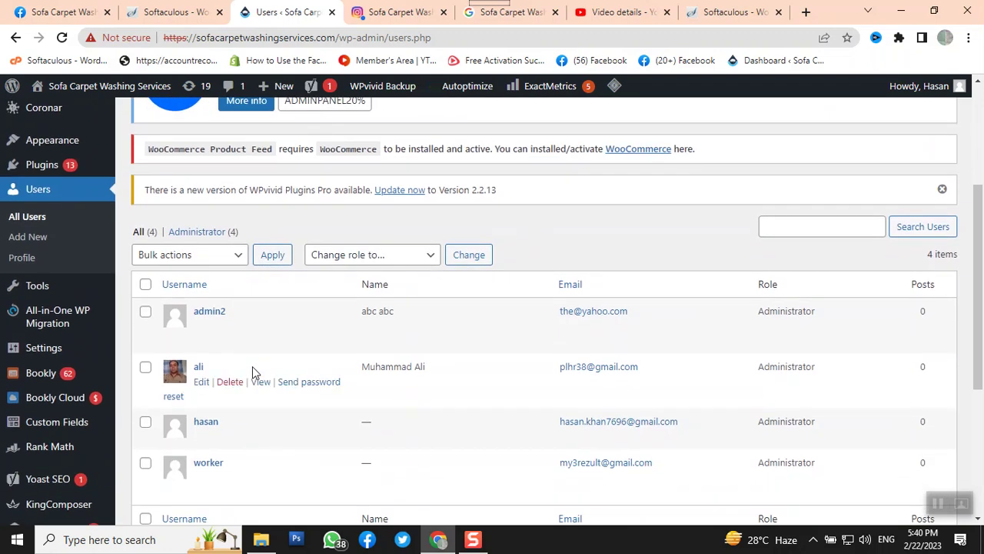
scroll(252, 366, "up", 3)
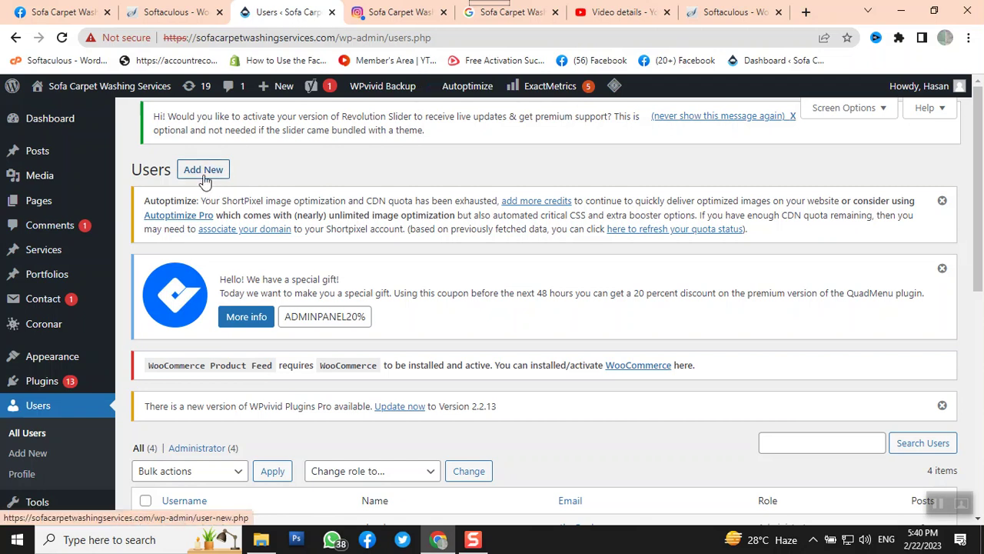
Start a new user, enter the username on the Add New User form, then bring up the projects folder
left_click(205, 173)
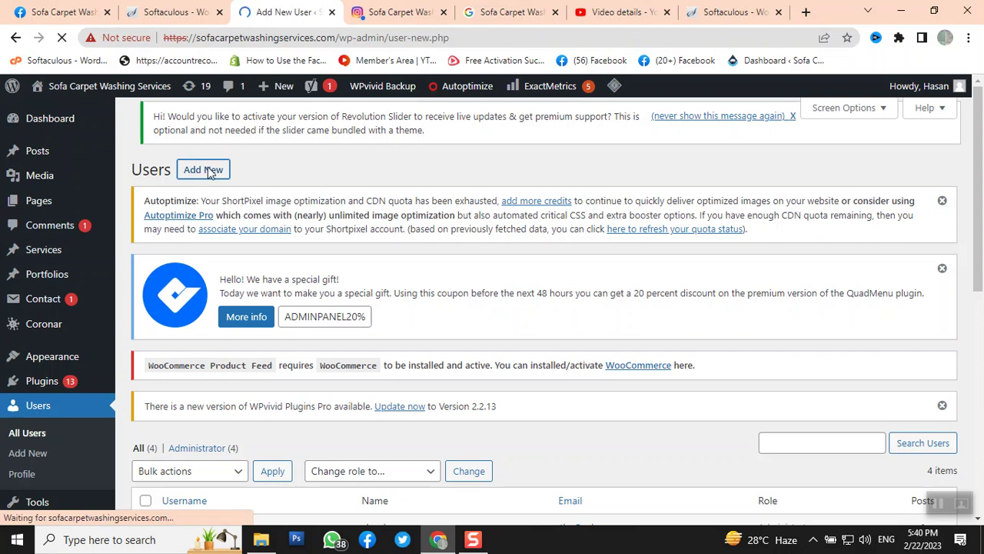
scroll(430, 307, "down", 1)
scroll(431, 309, "down", 3)
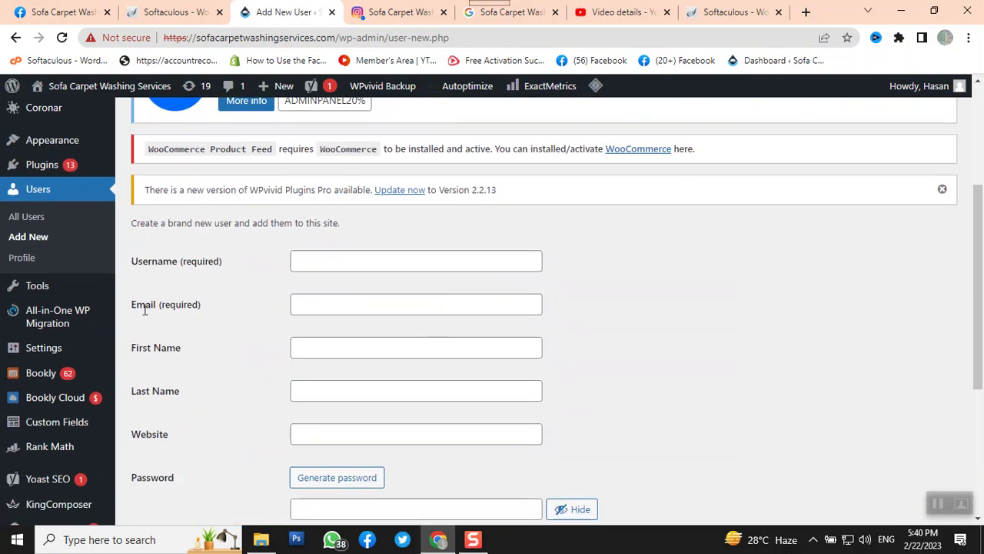
left_click(415, 259)
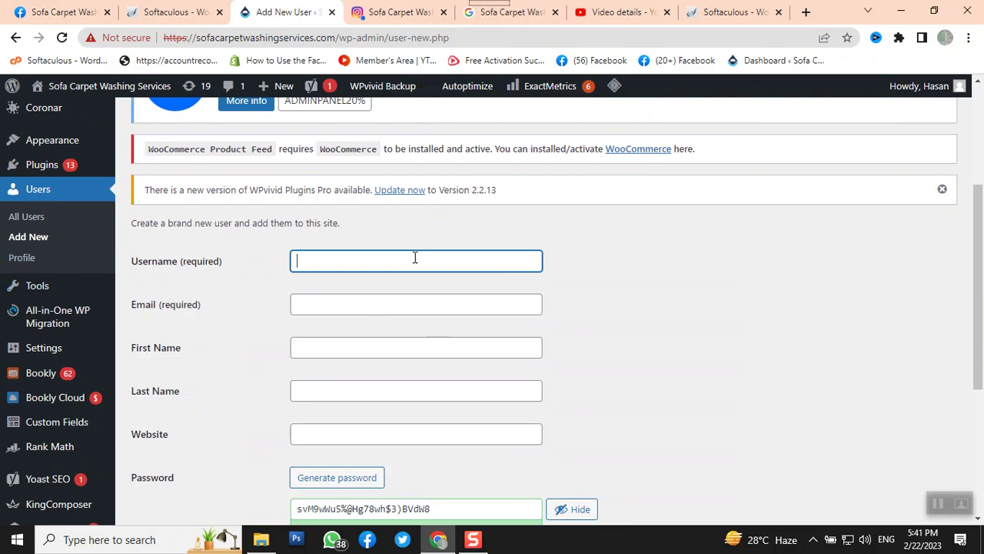
type("sofacarpet")
left_click_drag(414, 257, 293, 261)
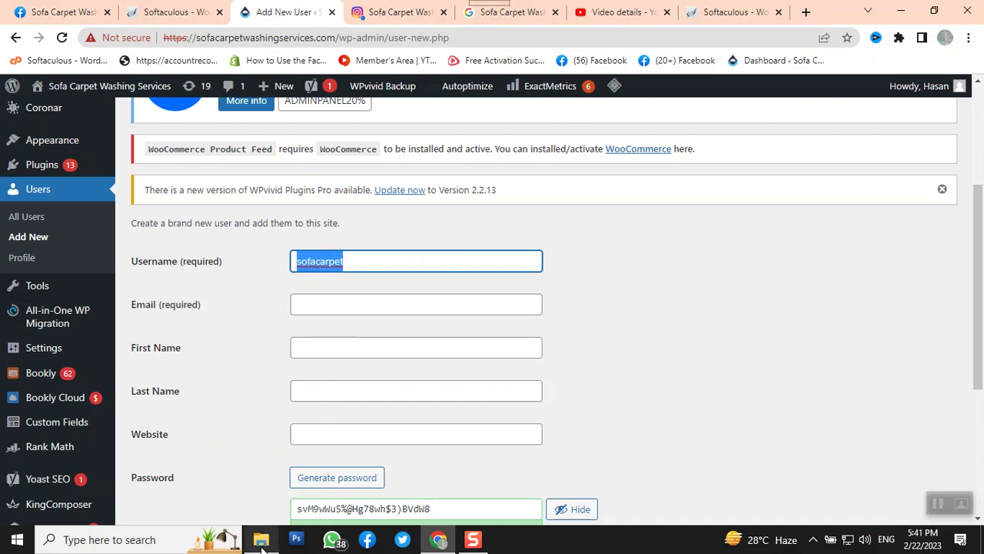
left_click(220, 509)
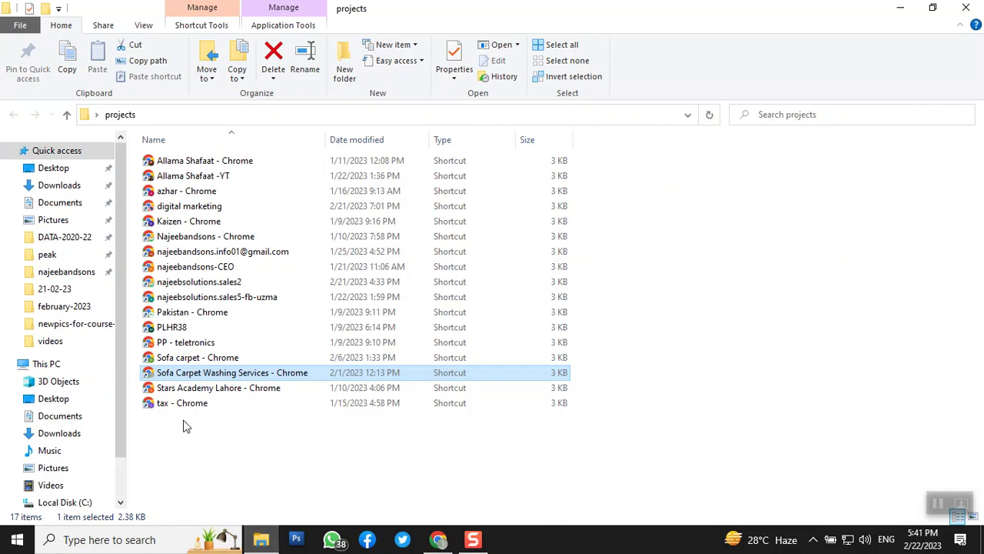
Launch the 'Sofa carpet - Chrome' shortcut from the projects folder
double_click(163, 358)
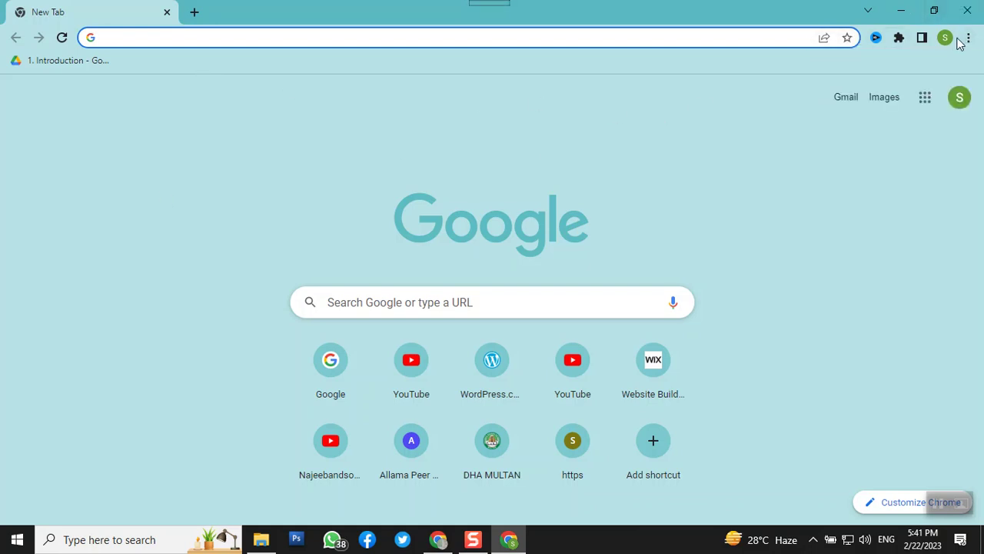
Minimize the Sofa carpet Chrome window to reveal the projects folder
left_click(964, 98)
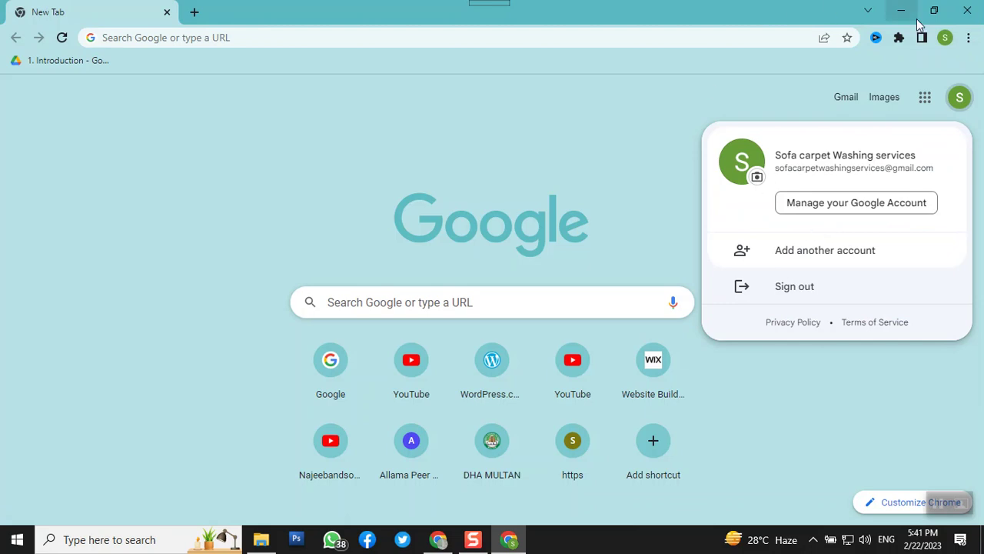
left_click(900, 11)
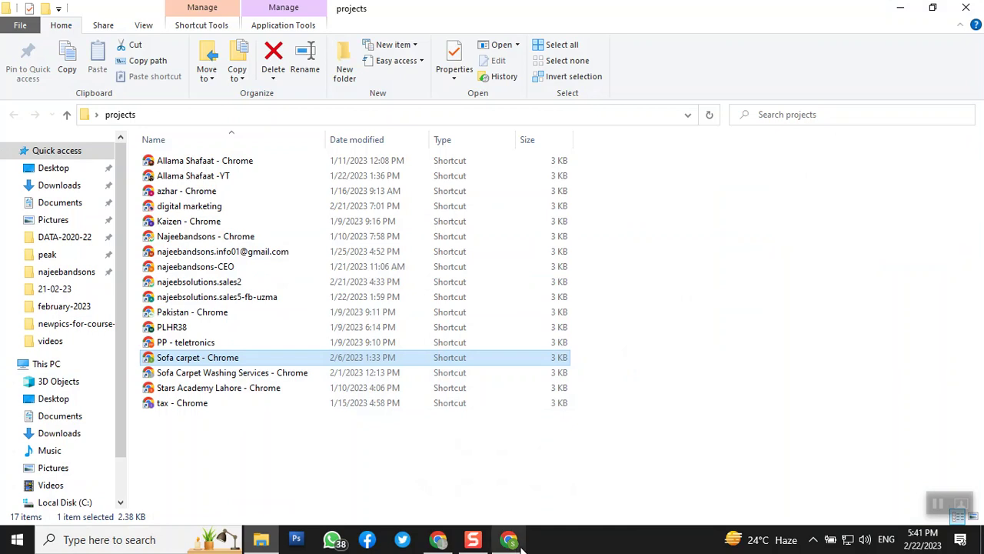
Enter the new user's Gmail address, first name and last name on the Add New User form
left_click(437, 540)
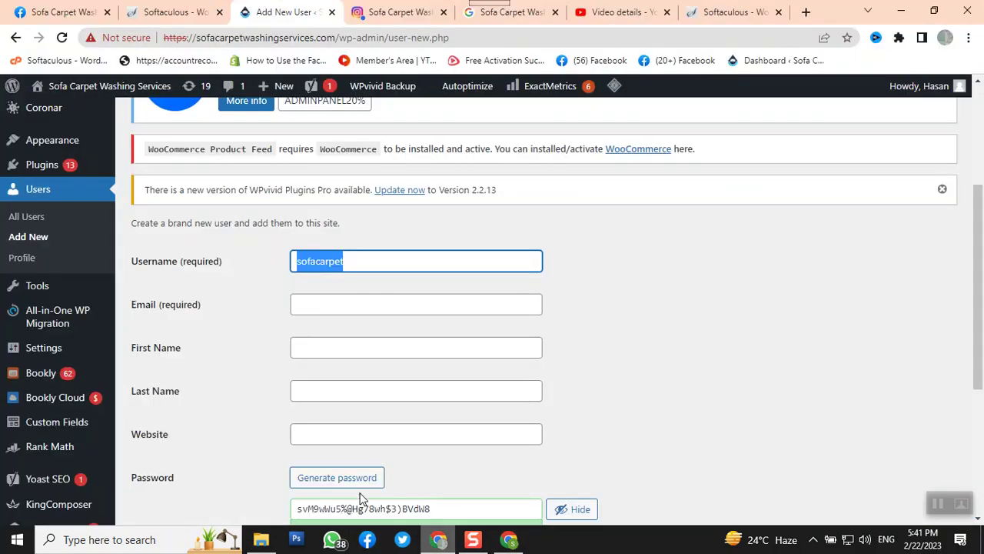
left_click(313, 306)
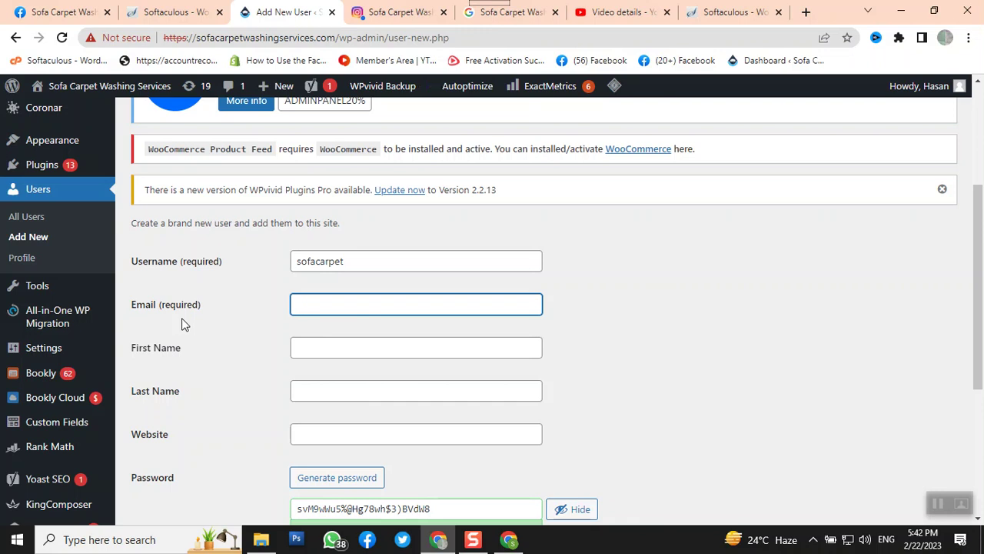
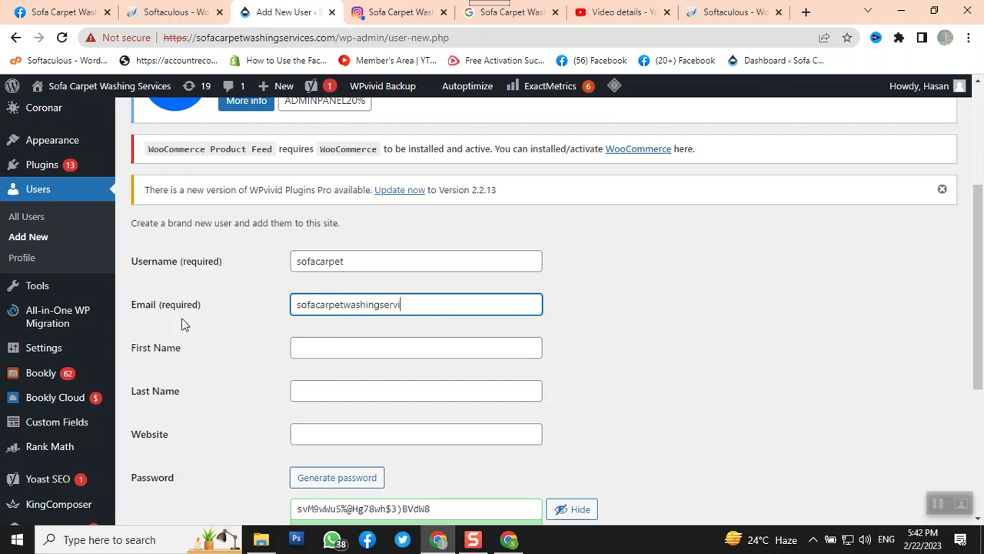
left_click(336, 340)
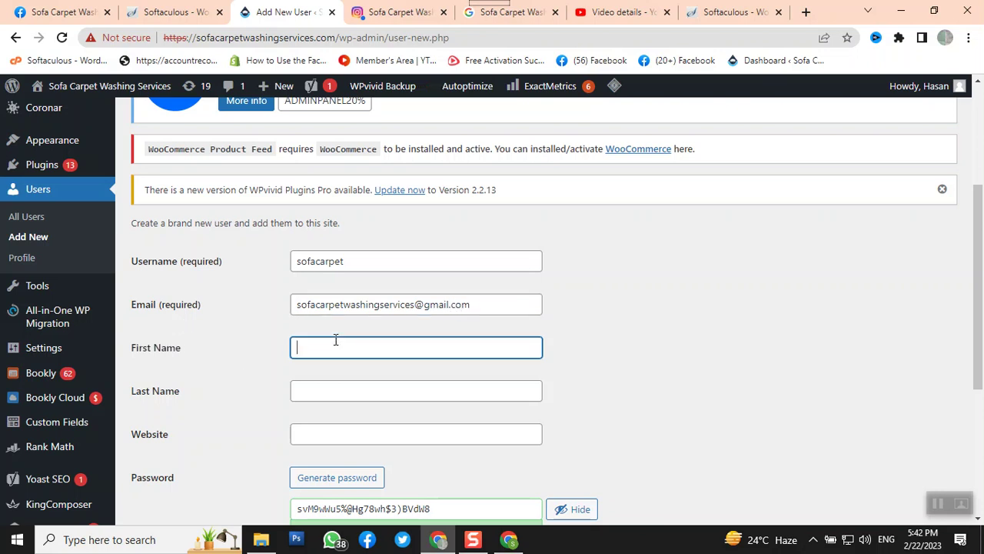
key("Tab")
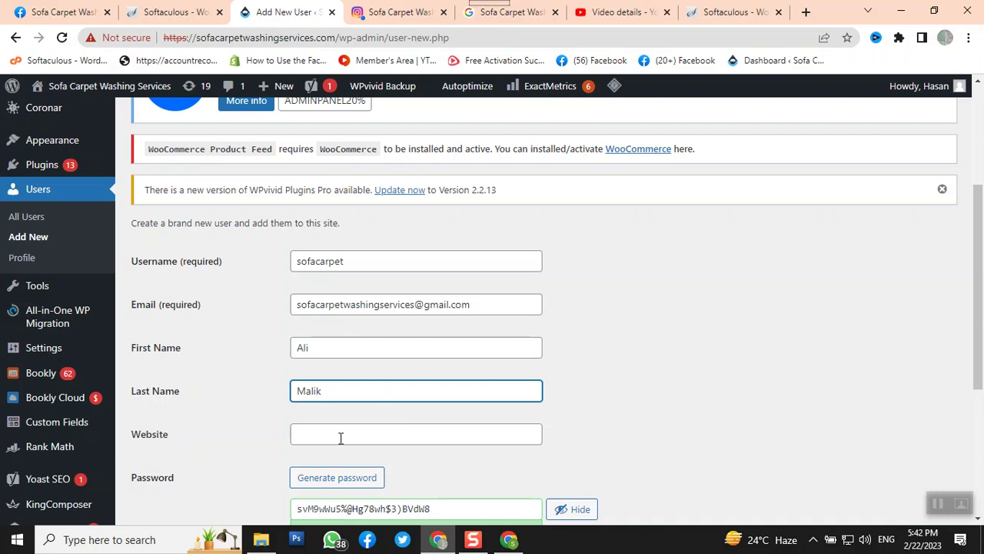
scroll(341, 445, "down", 2)
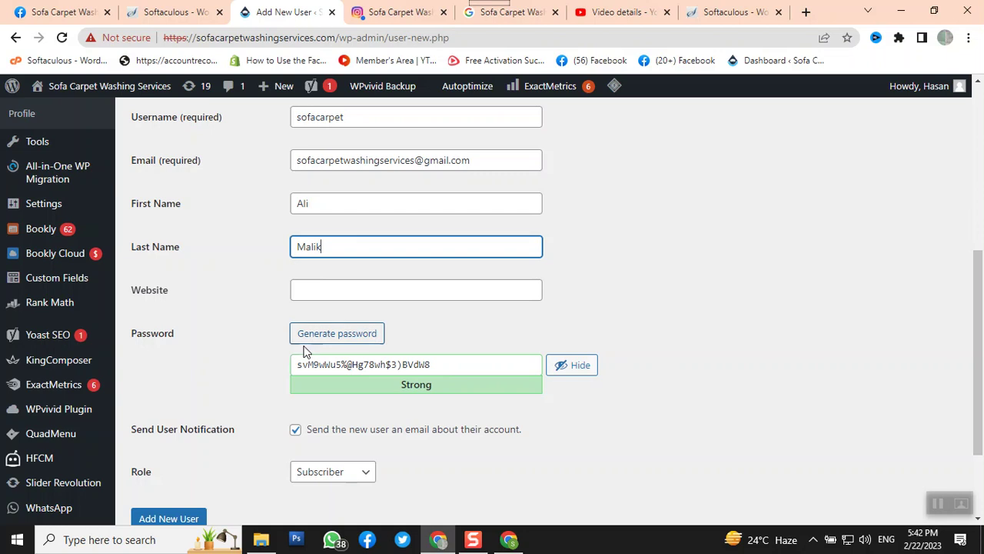
Replace the generated password with a custom password, hidden from view
left_click(327, 356)
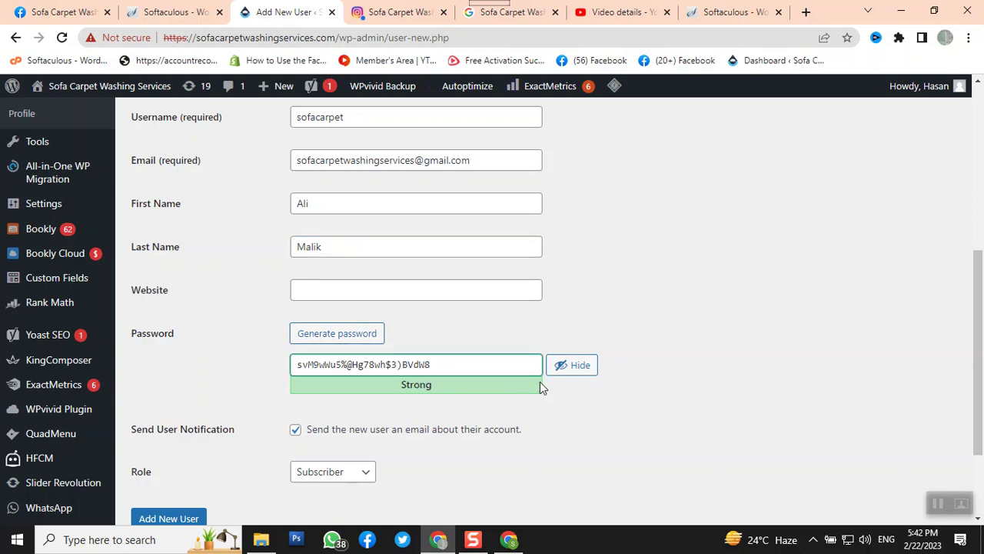
left_click_drag(496, 365, 255, 339)
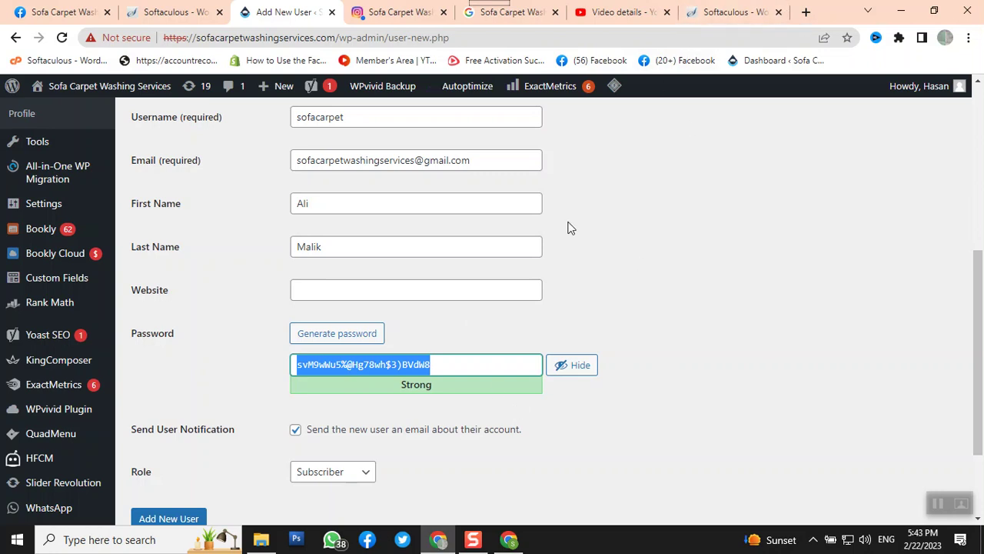
left_click(580, 371)
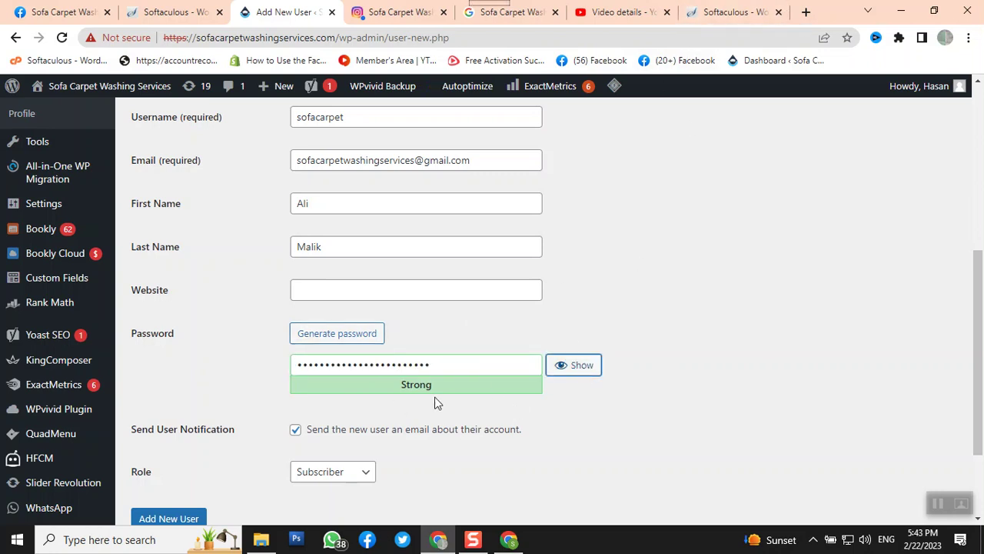
left_click_drag(436, 370, 229, 342)
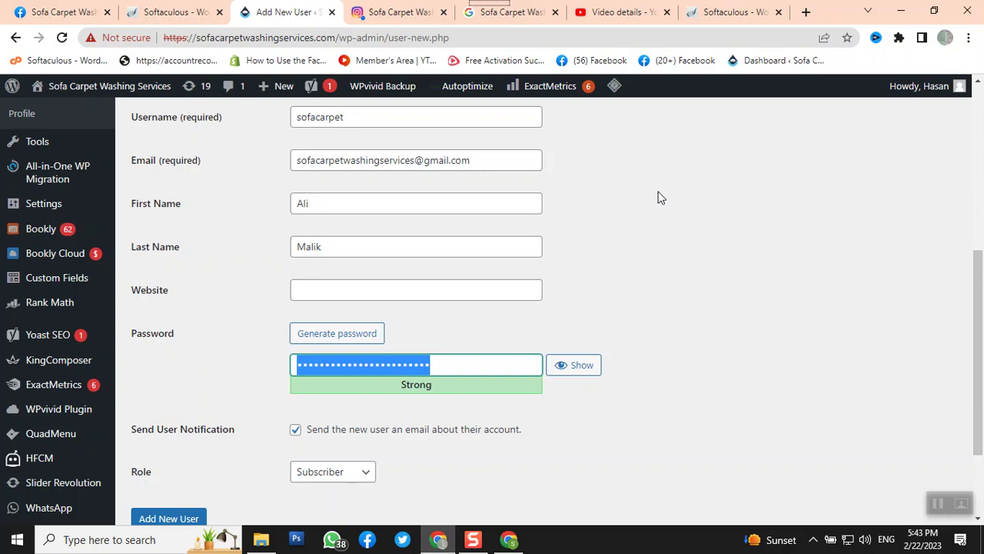
type("a")
type("•••••••")
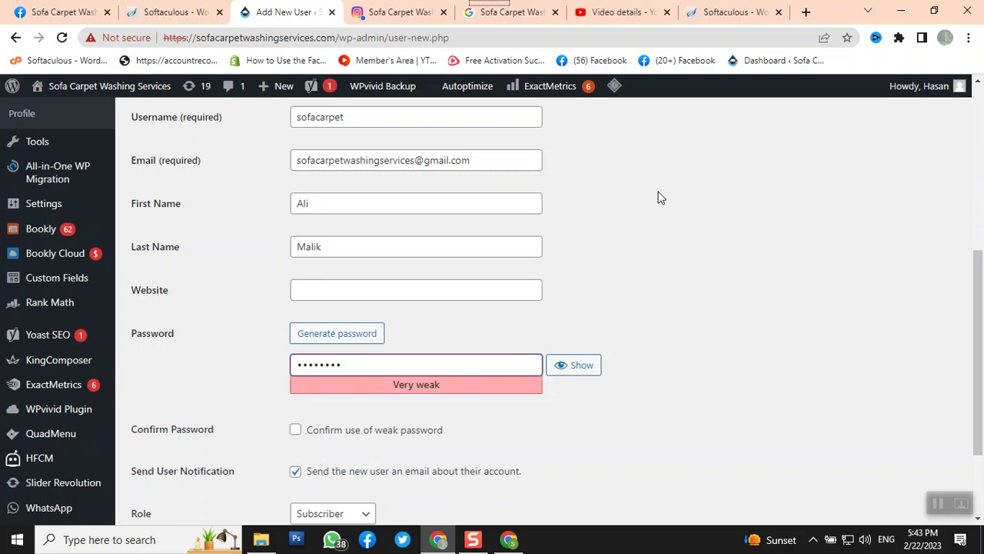
type("••")
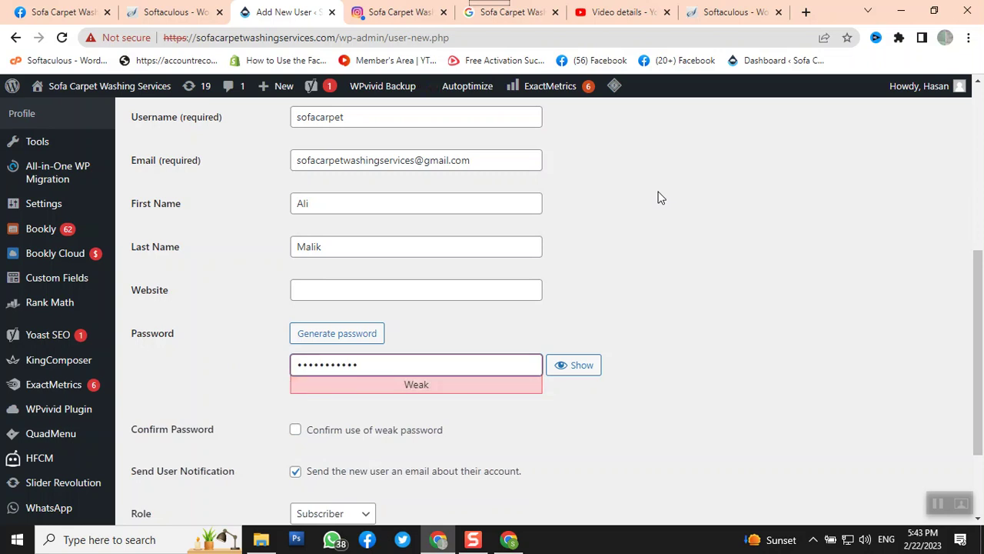
type("••••••")
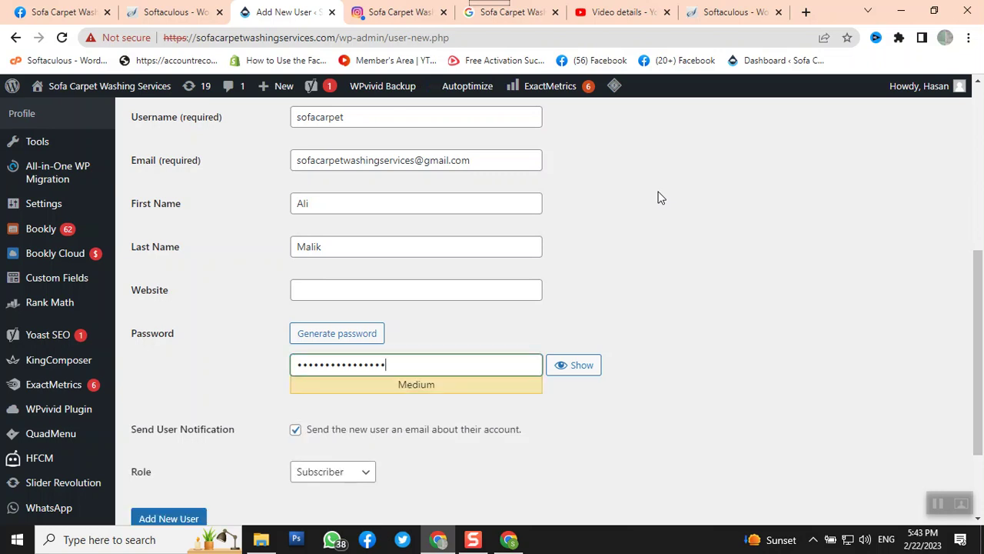
type("•")
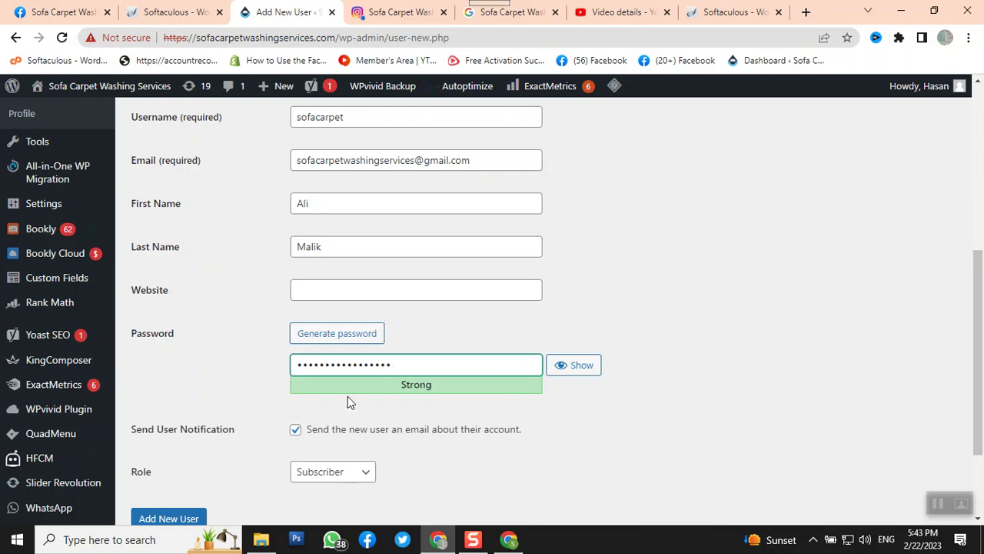
Give the new user the Administrator role and create the account
scroll(345, 394, "down", 1)
scroll(346, 397, "down", 1)
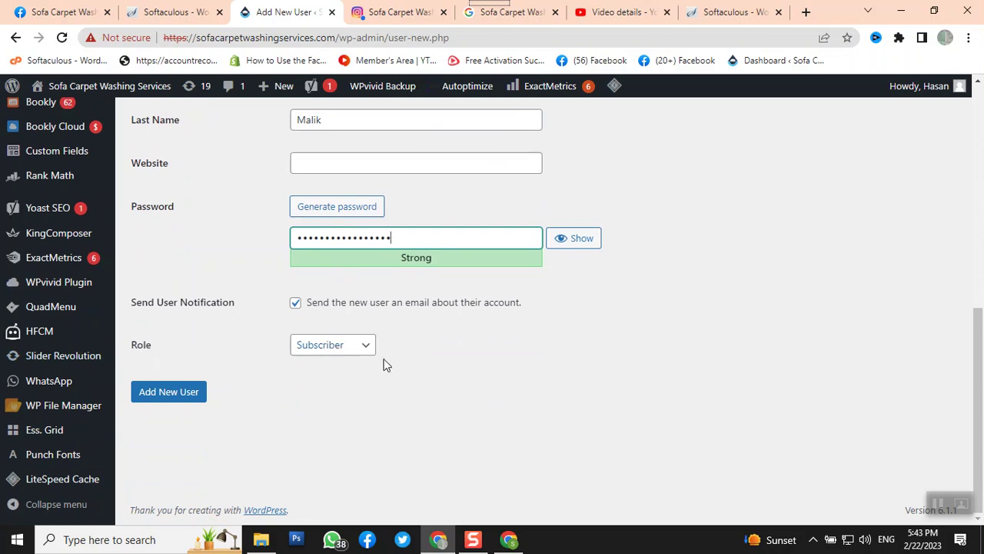
left_click(366, 346)
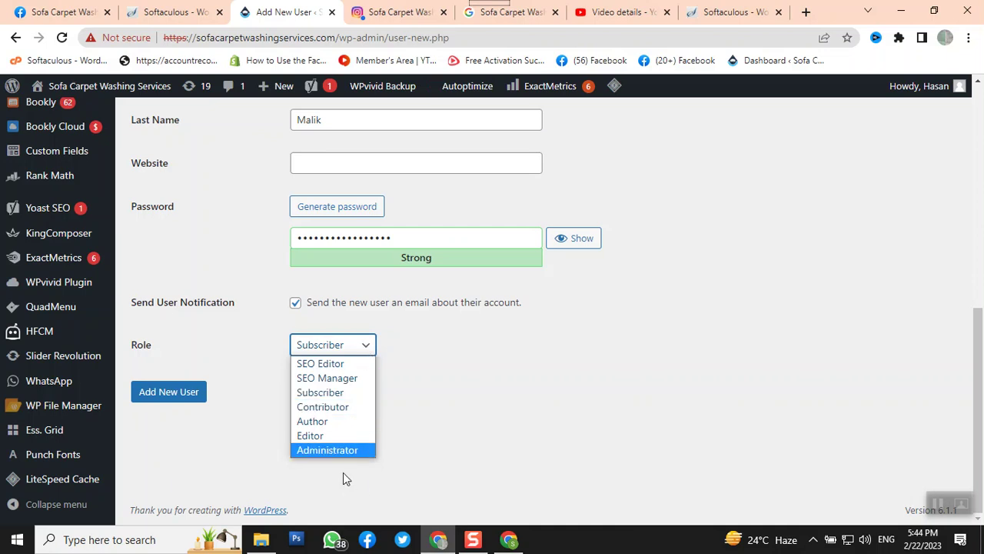
left_click(344, 449)
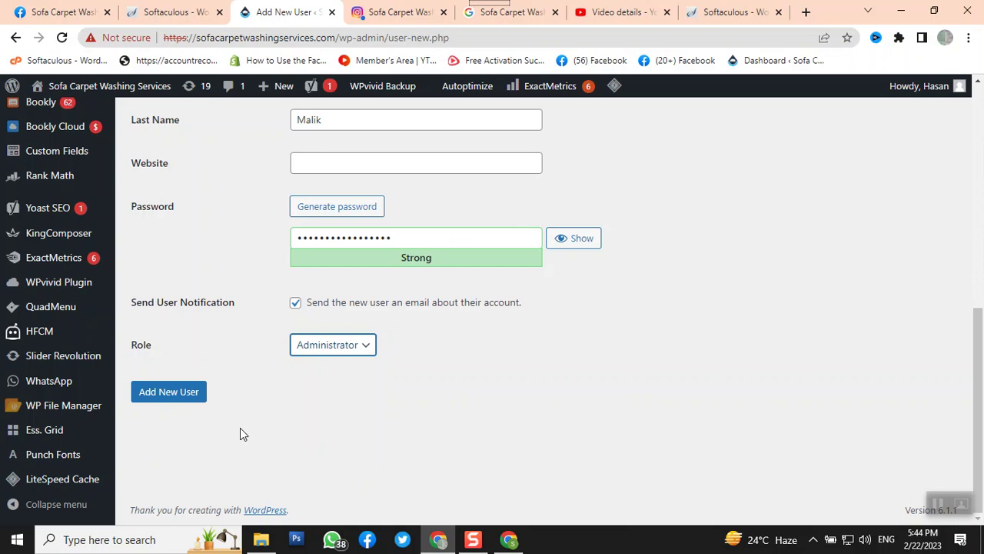
left_click(170, 404)
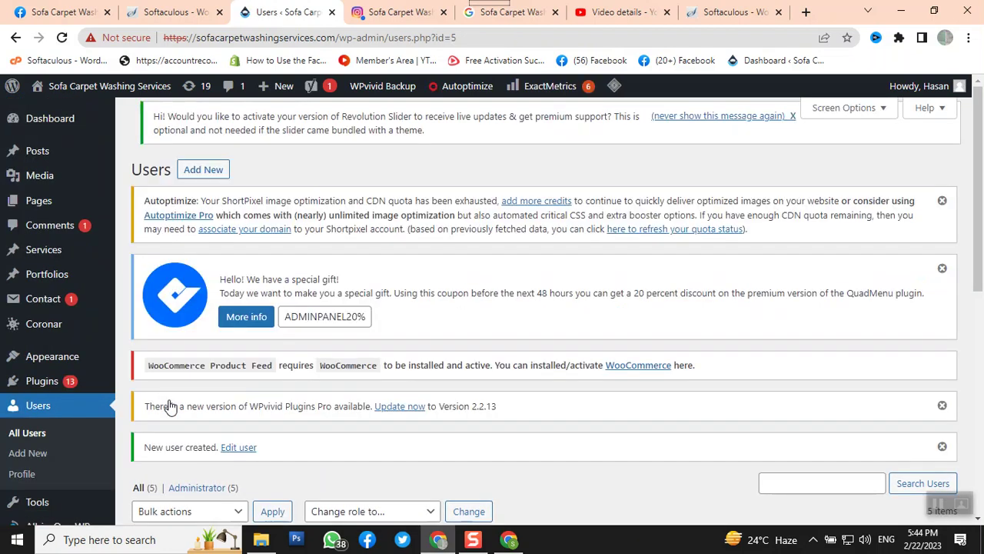
Delete the 'worker' user from All Users, leaving four Administrator accounts
scroll(497, 311, "down", 5)
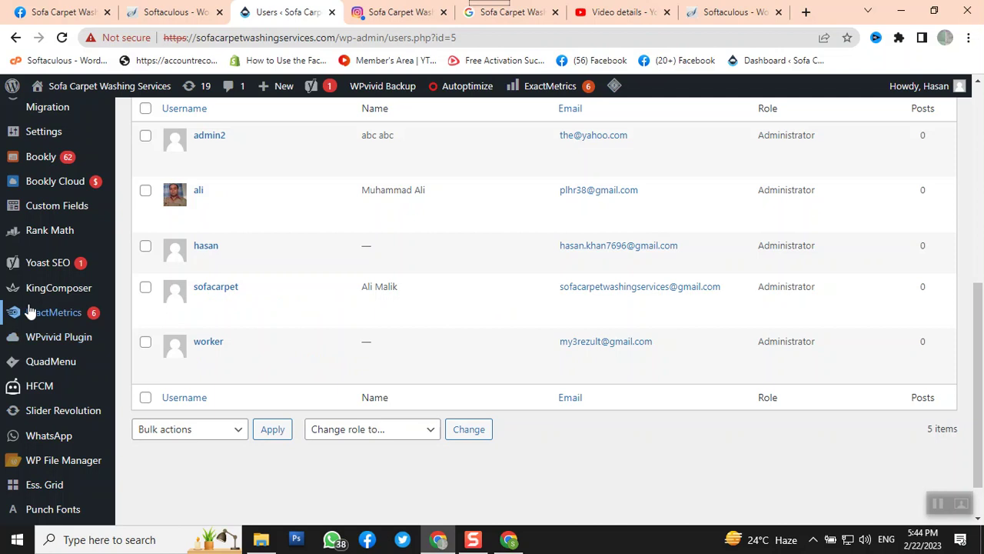
left_click(144, 346)
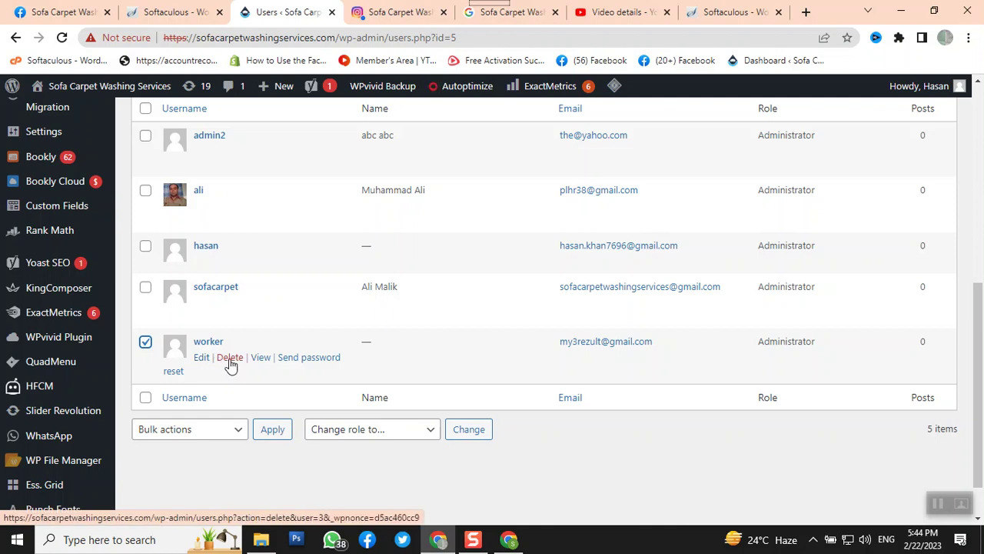
left_click(230, 357)
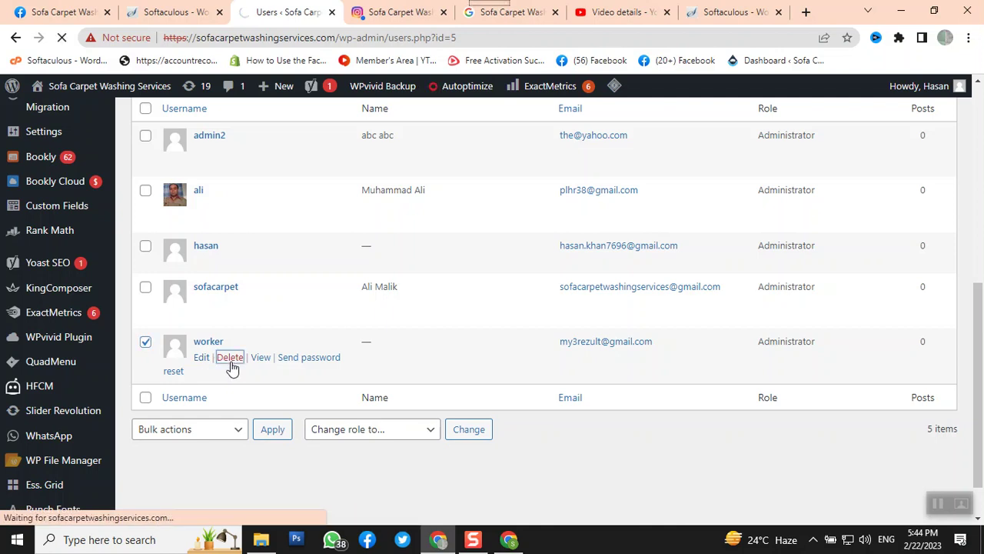
scroll(379, 399, "down", 5)
scroll(378, 397, "down", 2)
scroll(378, 402, "up", 7)
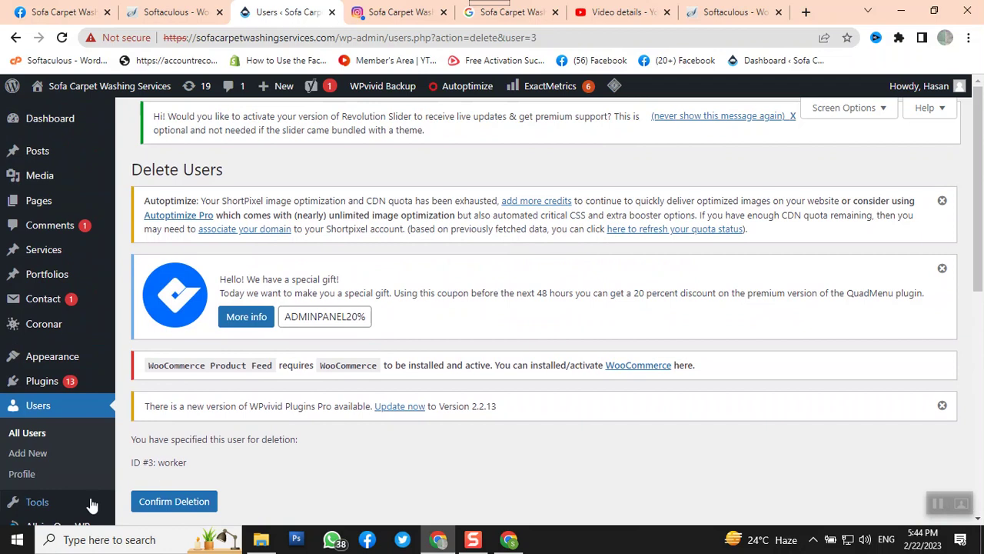
scroll(108, 495, "down", 3)
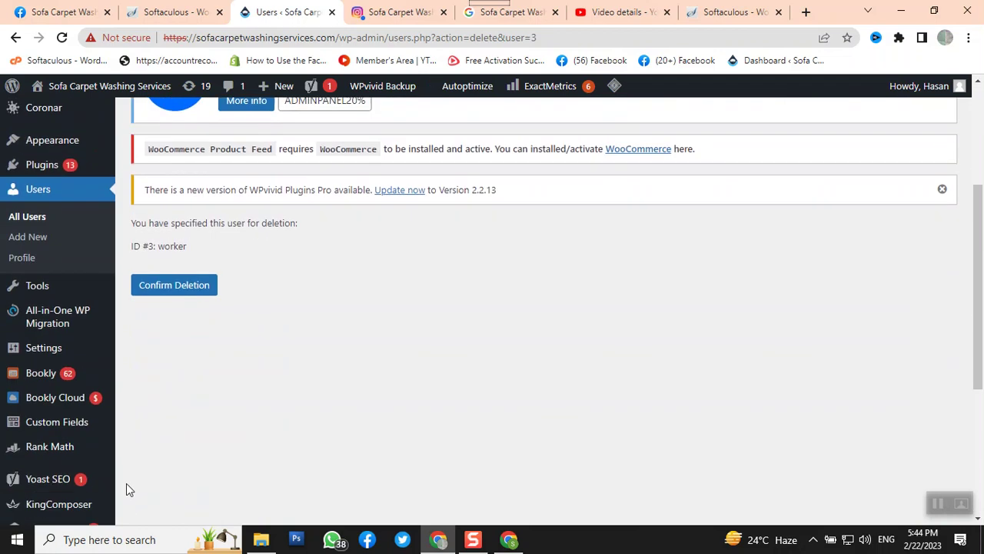
left_click(165, 286)
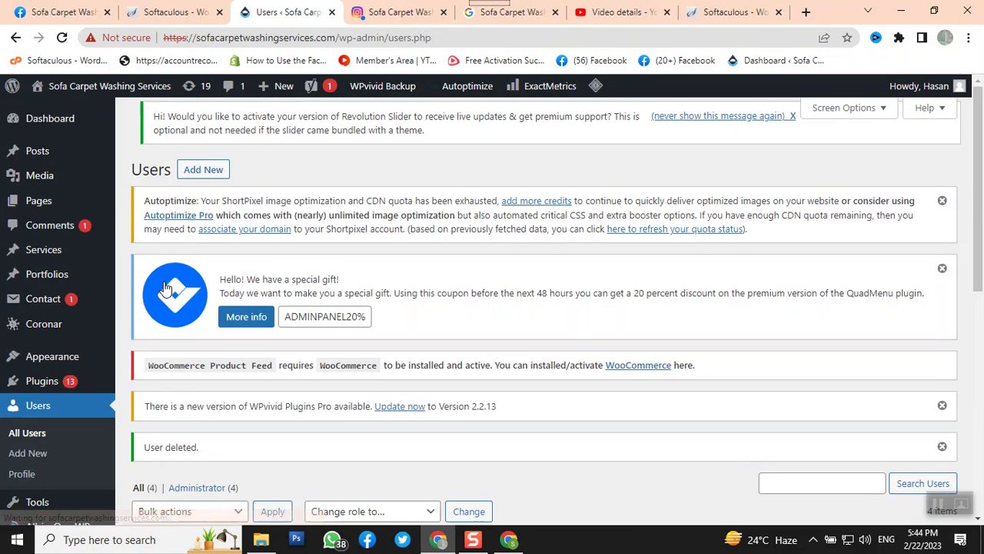
scroll(453, 342, "down", 4)
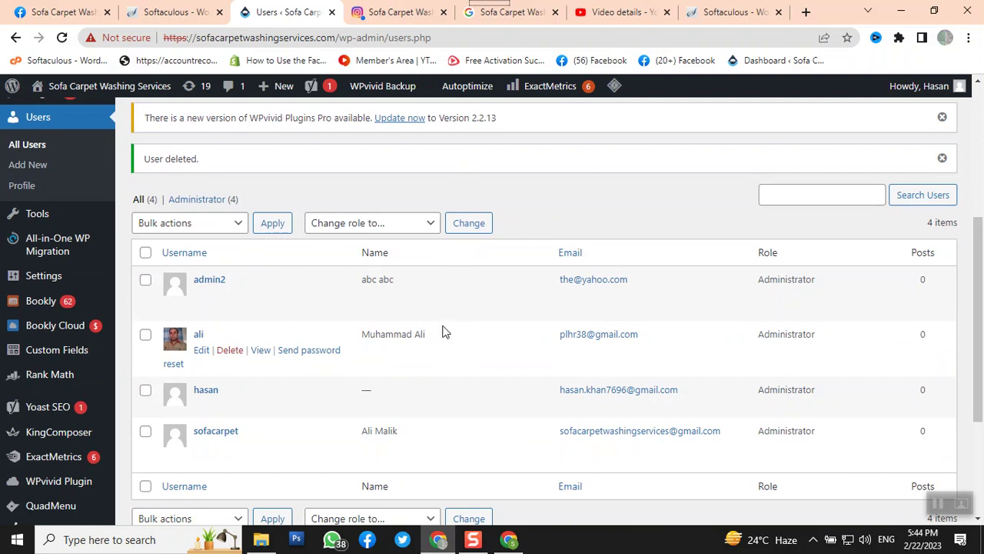
scroll(303, 371, "up", 1)
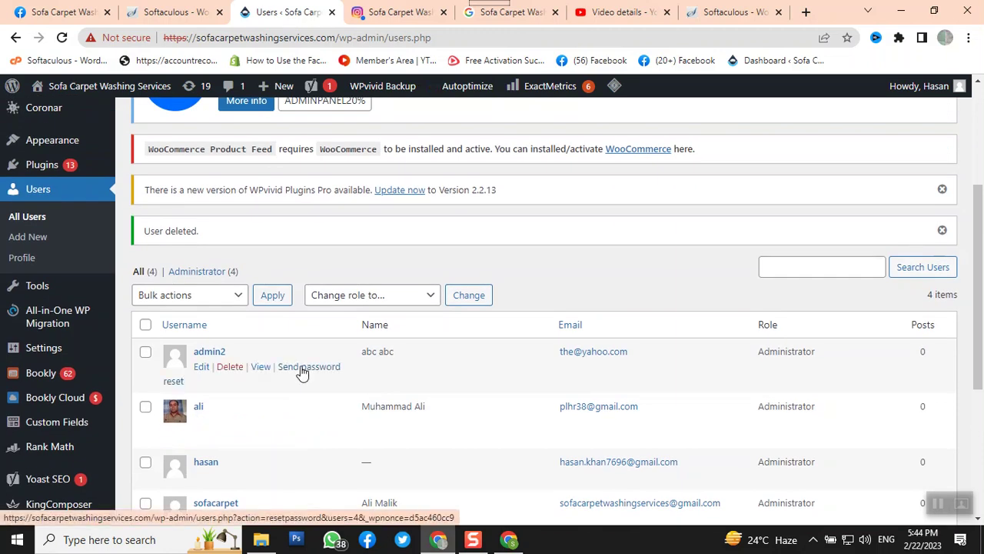
scroll(302, 371, "down", 2)
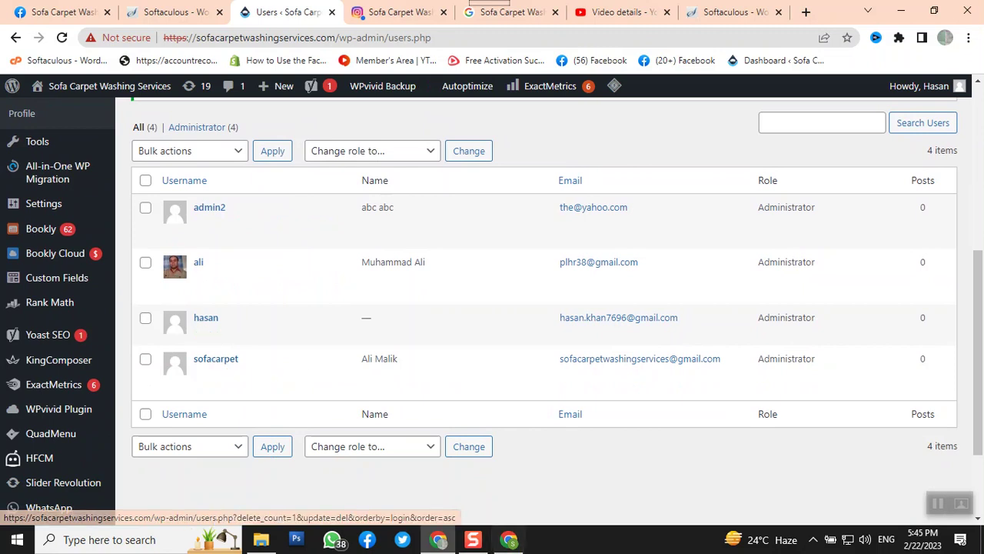
left_click(520, 545)
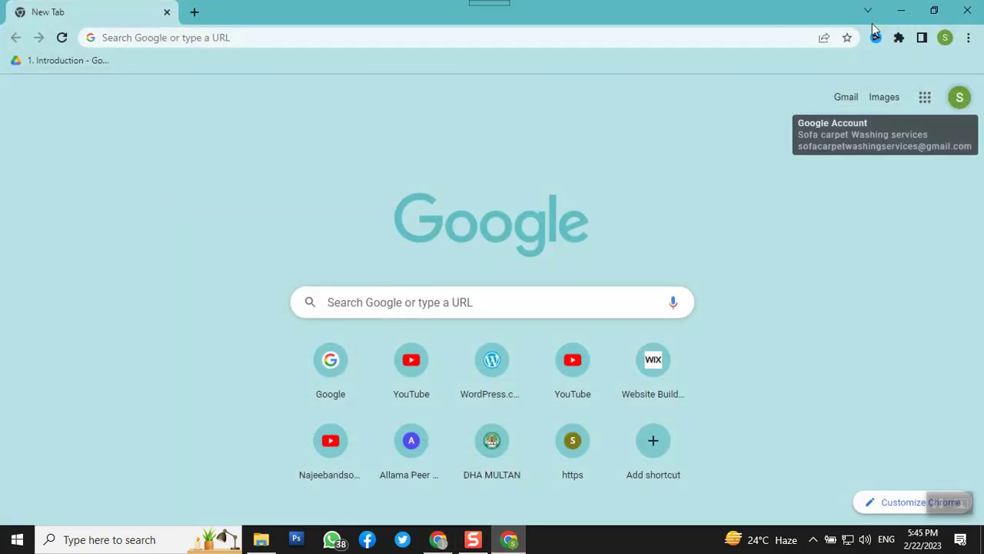
Open the '[Sofa Carpet Washing Services] Login Details' email from WordPress in Gmail
left_click(848, 101)
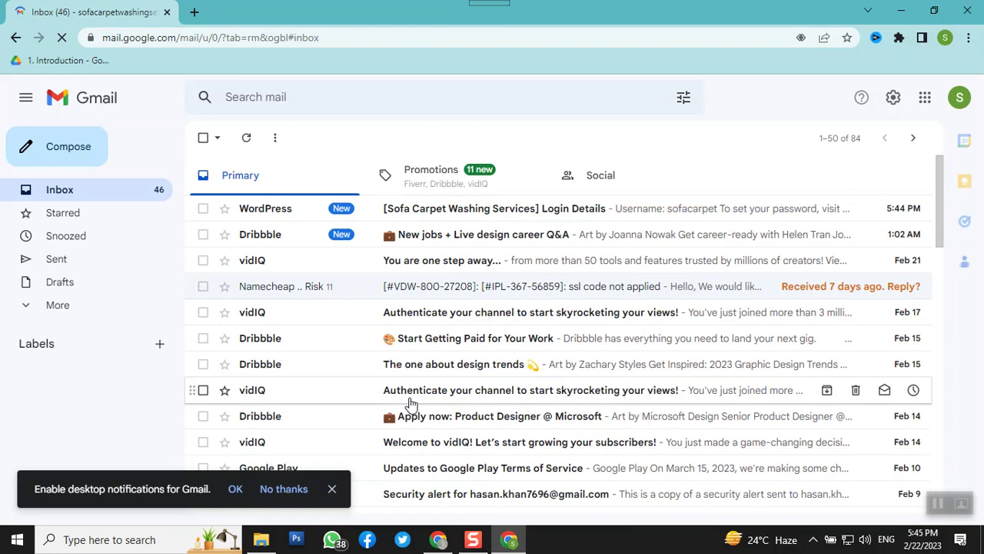
left_click(564, 213)
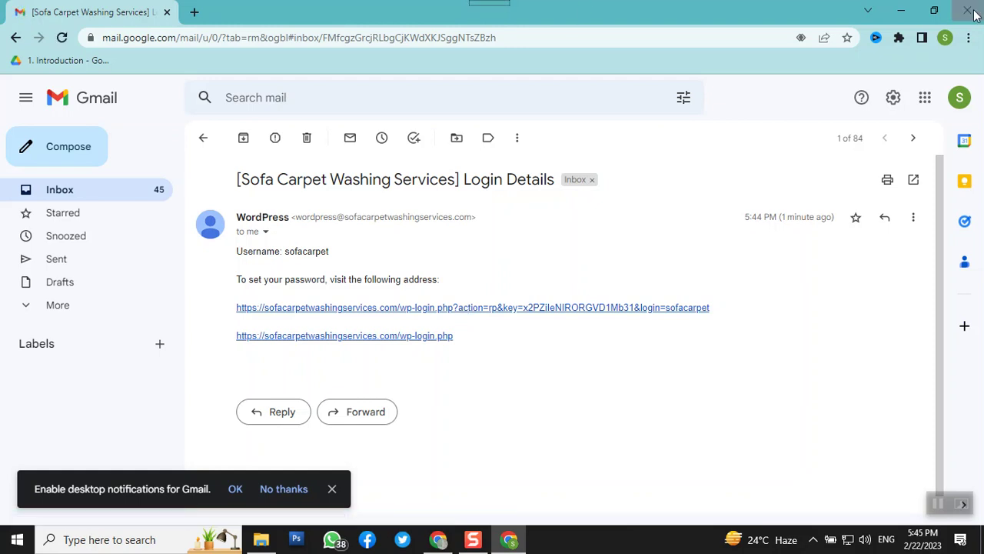
left_click(192, 14)
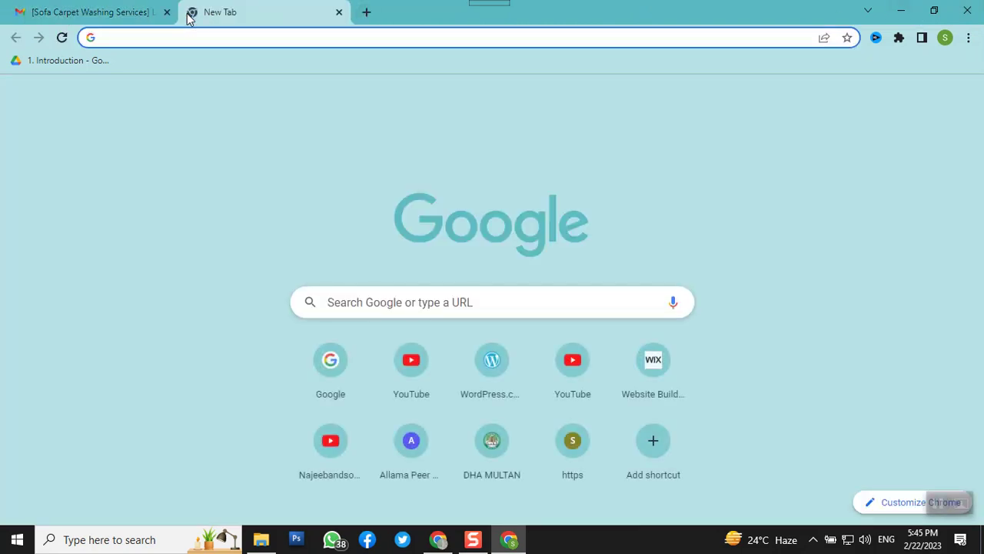
Enter sofacarpetwashingservices/wp-admin as the address in the new tab
type("s")
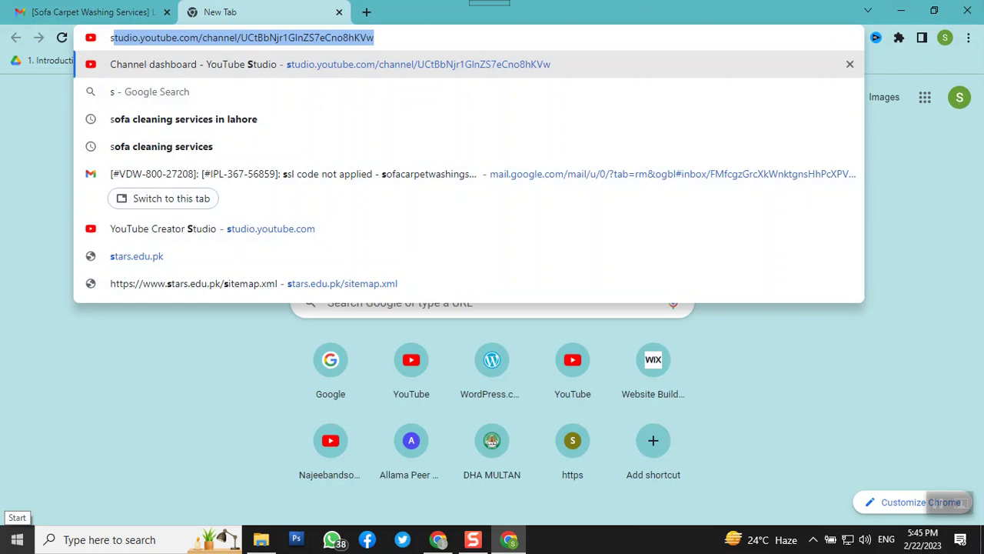
type("ofa")
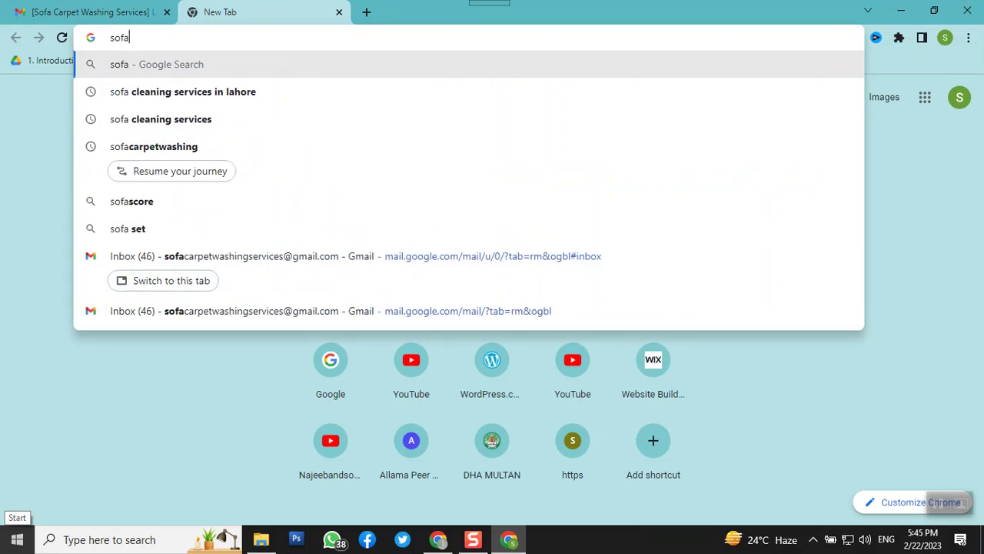
type("carpetwashing")
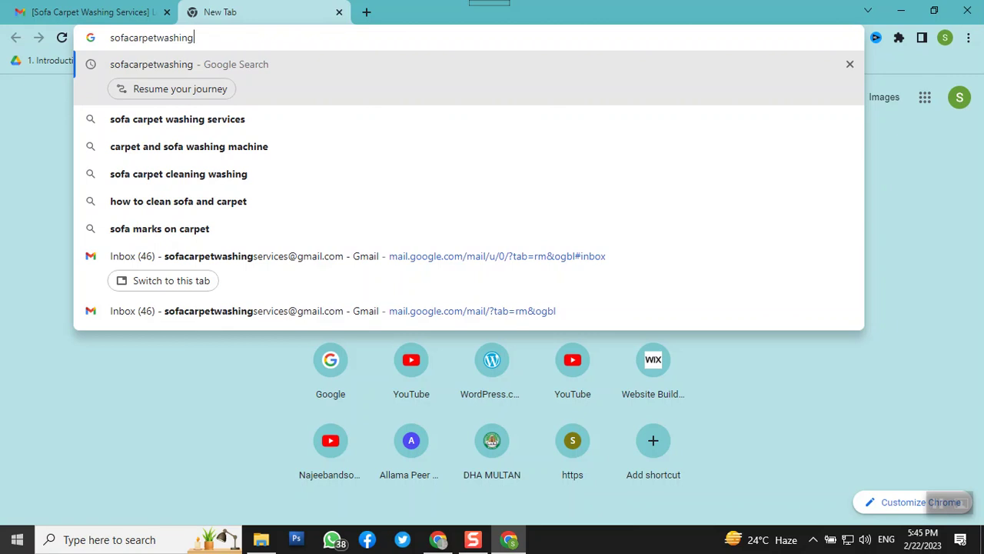
type("services")
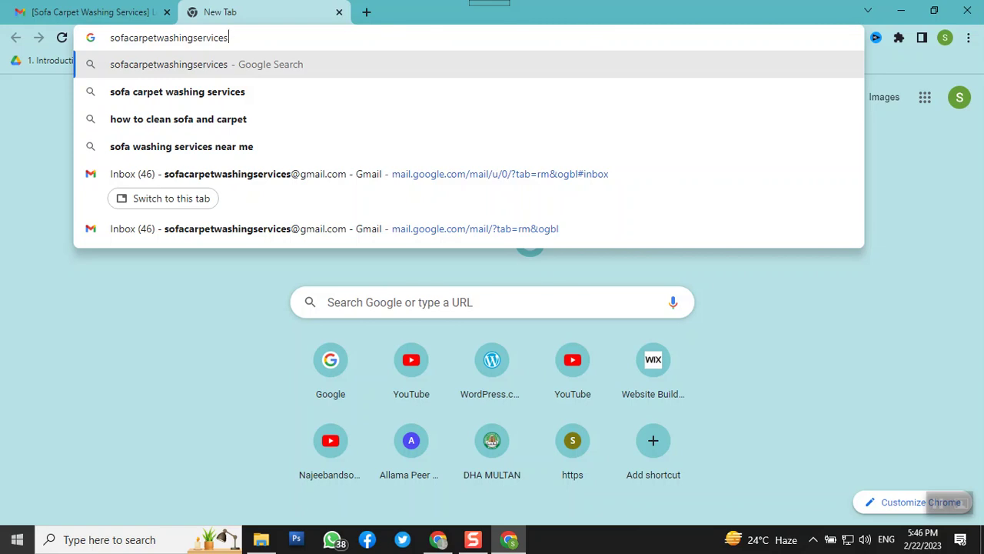
type("/")
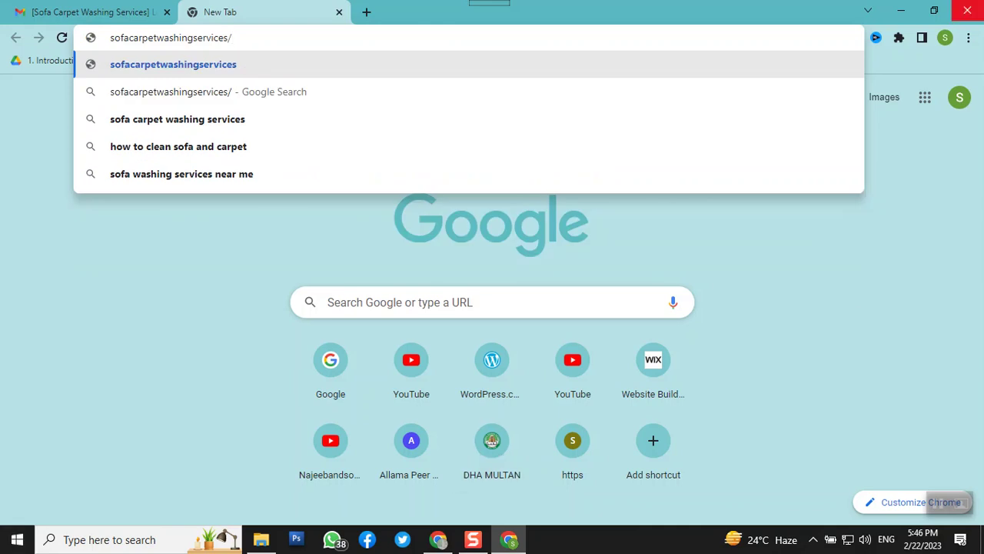
type("wp-admin")
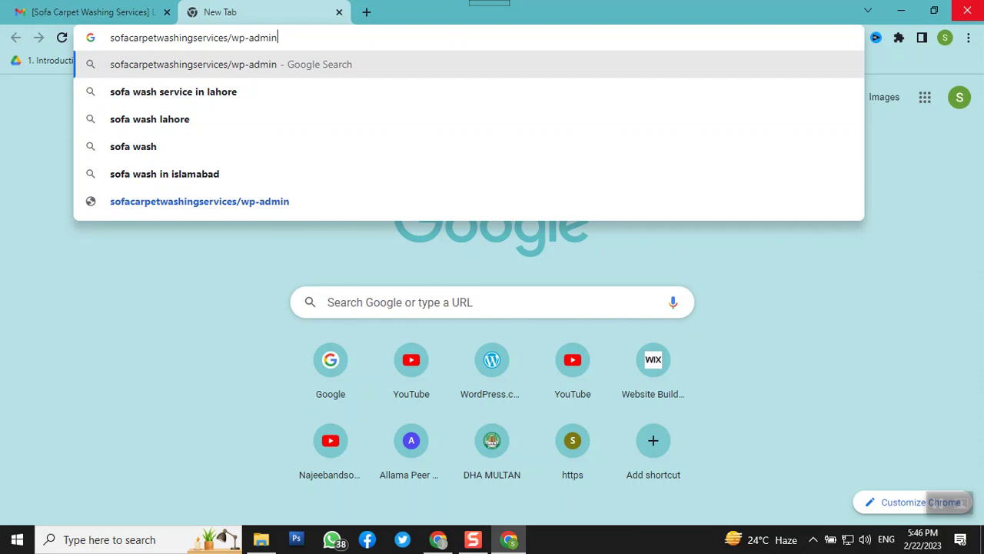
key("Return")
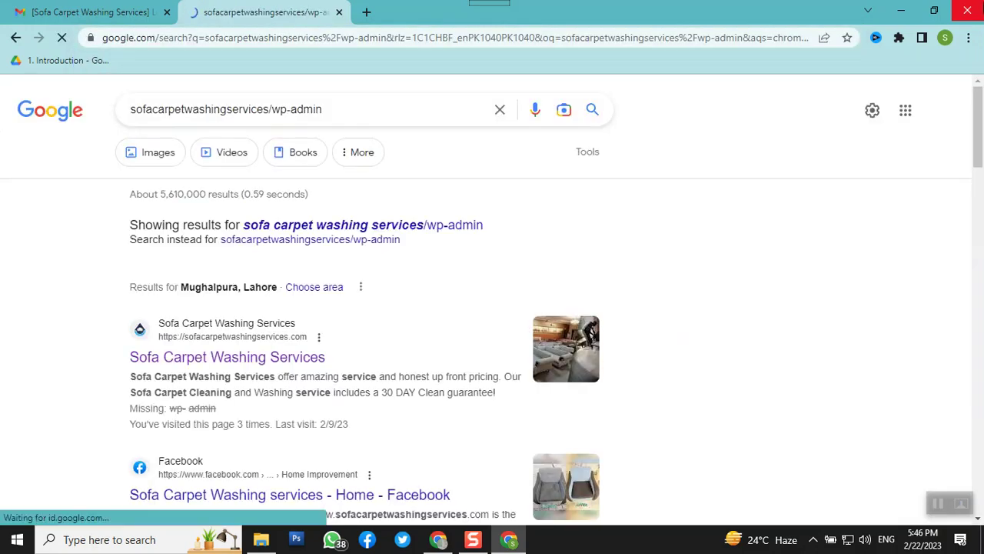
Correct the address to sofacarpetwashingservices.com/wp-admin and load it
left_click(239, 45)
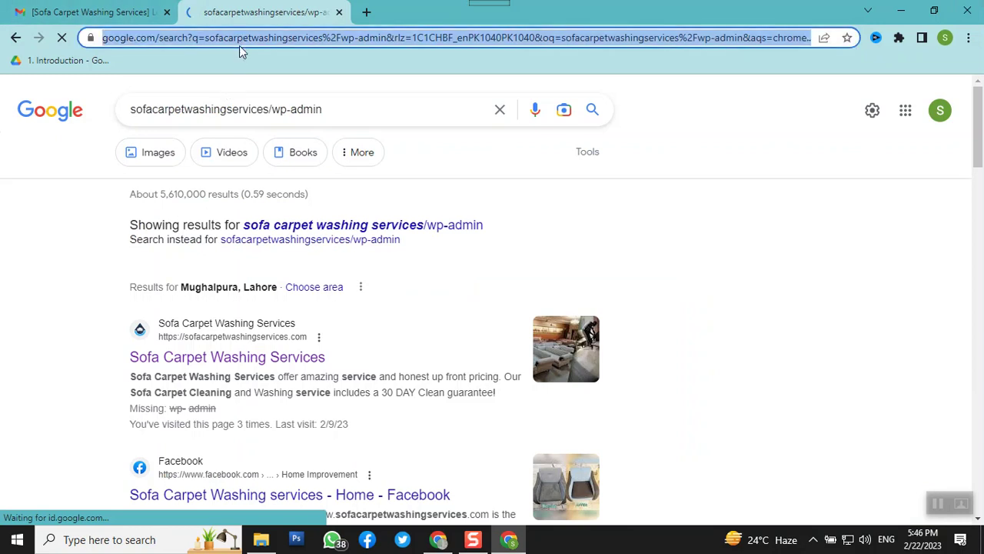
type("sof")
key("Right")
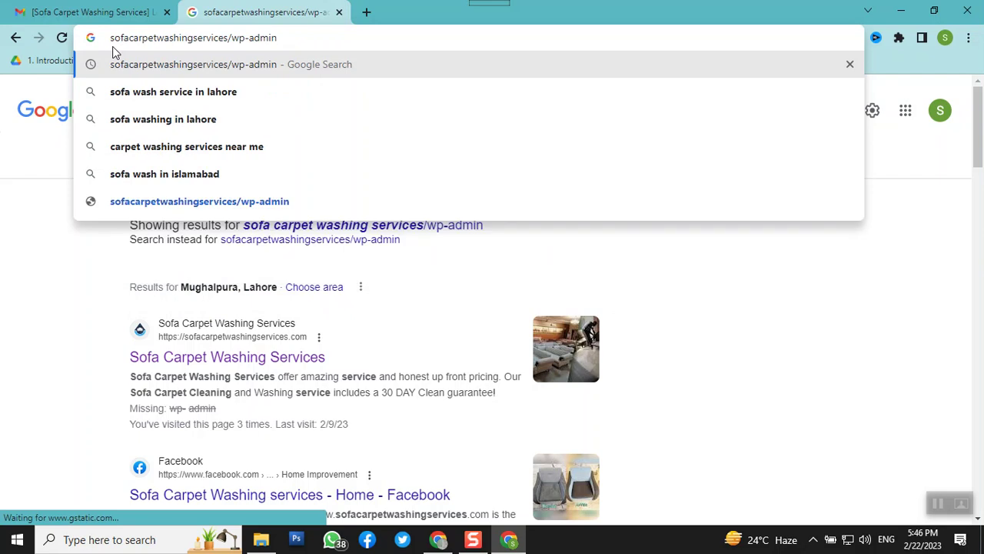
key("Left")
key("Left")
key("Left")
key("Left")
key("Left")
key("Left")
key("Left")
key("Left")
key("Left")
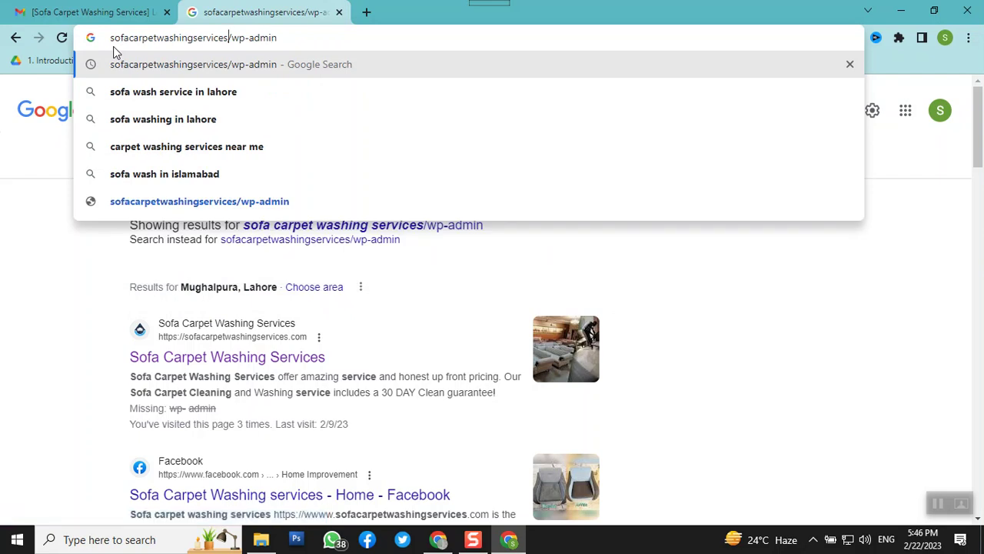
type(".com")
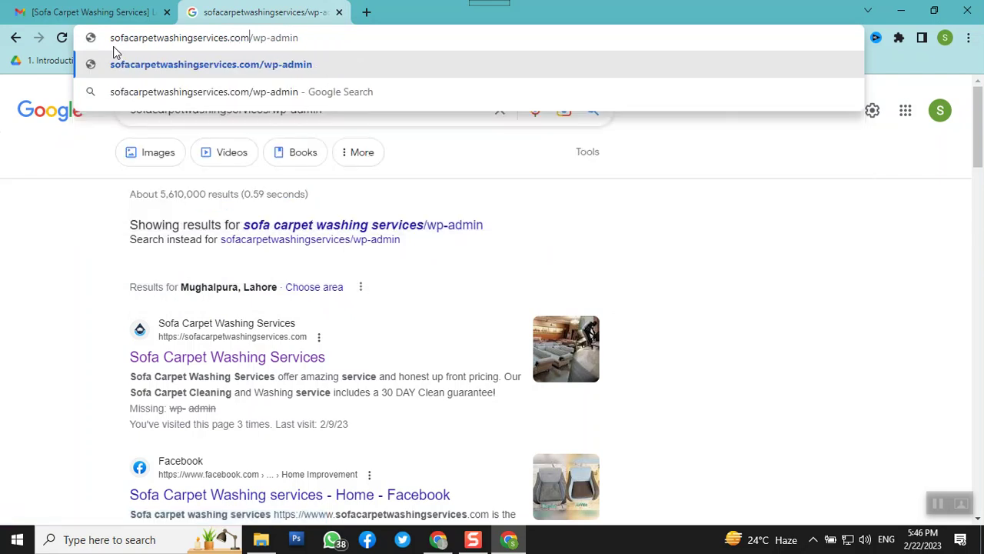
key("Return")
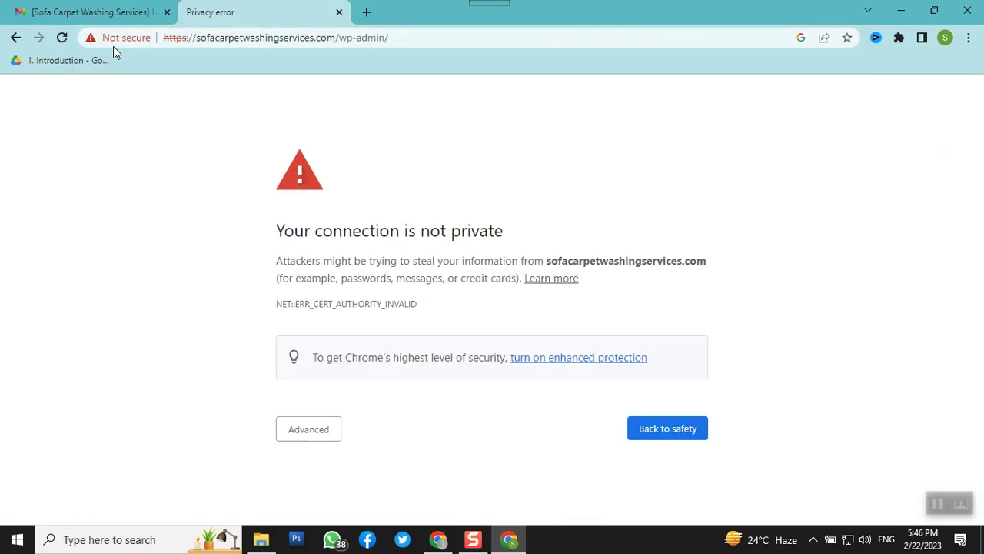
Proceed past the certificate warning and log in as sofacarpet with the new account's password
left_click(310, 432)
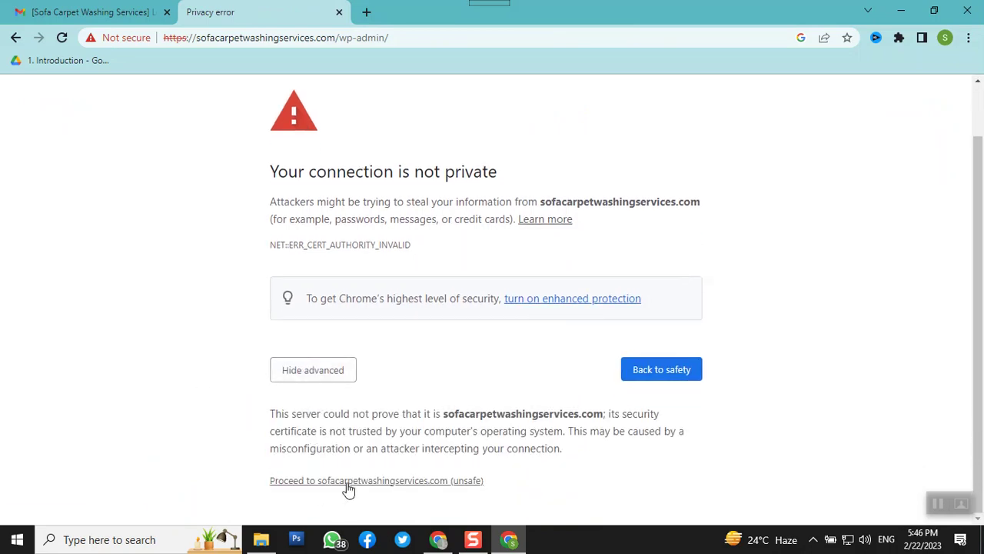
left_click(347, 483)
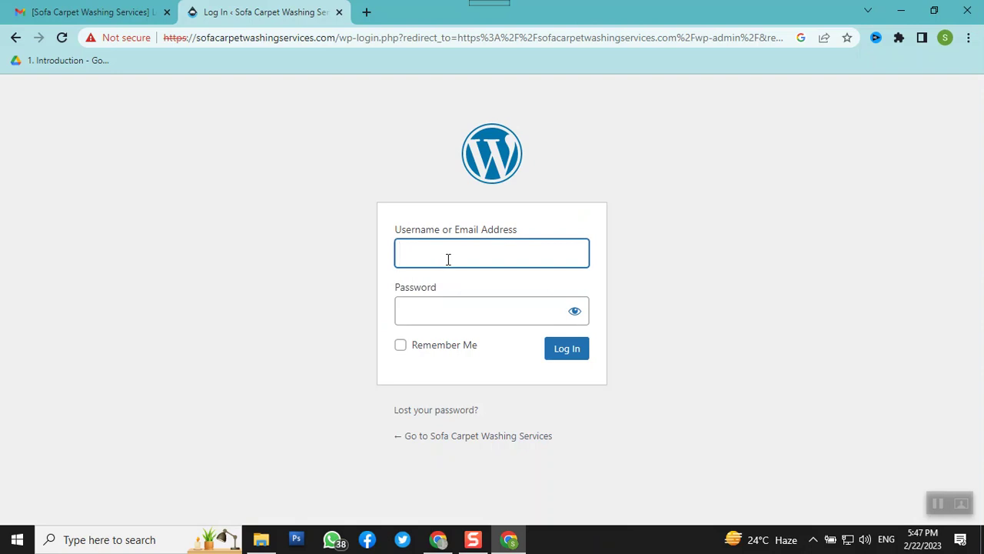
type("sofacarpet")
key("Tab")
type("•••••••••••")
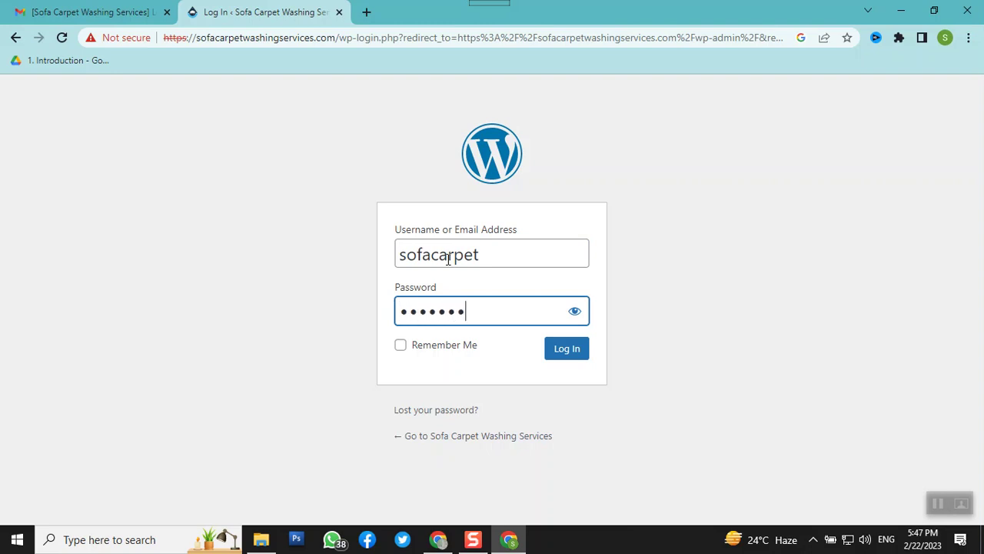
type("•••••")
key("Return")
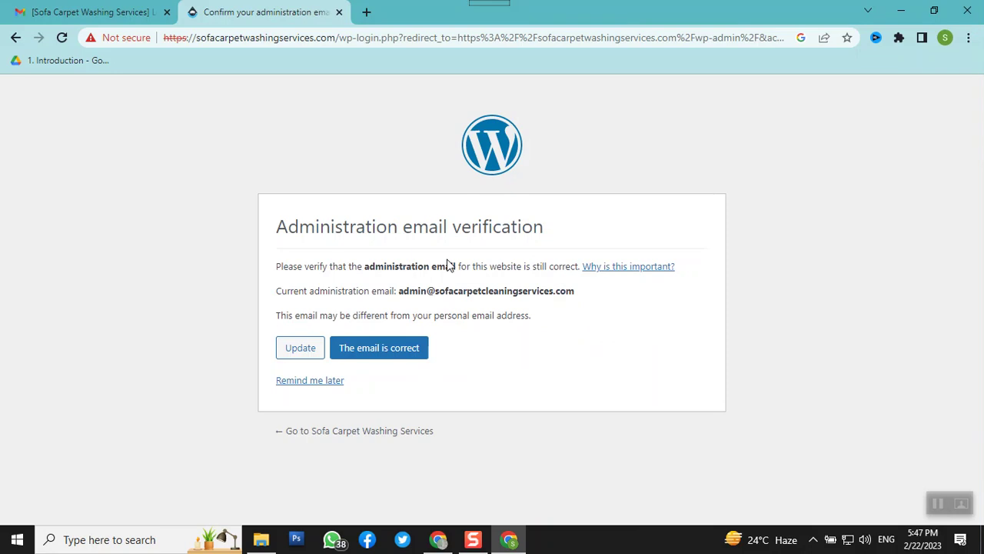
Choose 'Remind me later' on the Administration email verification screen
left_click(308, 381)
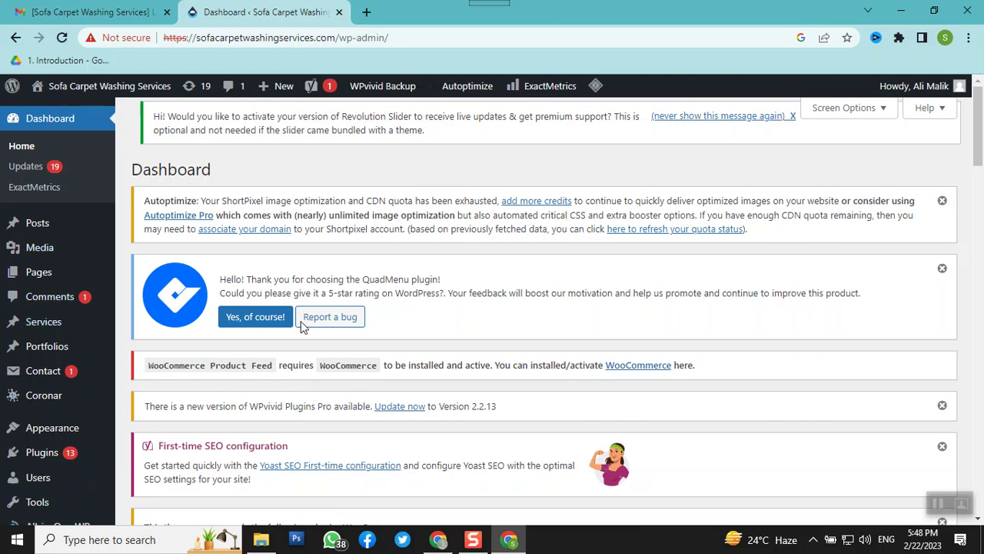
Scroll through the Dashboard overview showing 6 Pages and Site Health 'Should be improved'
scroll(276, 367, "down", 5)
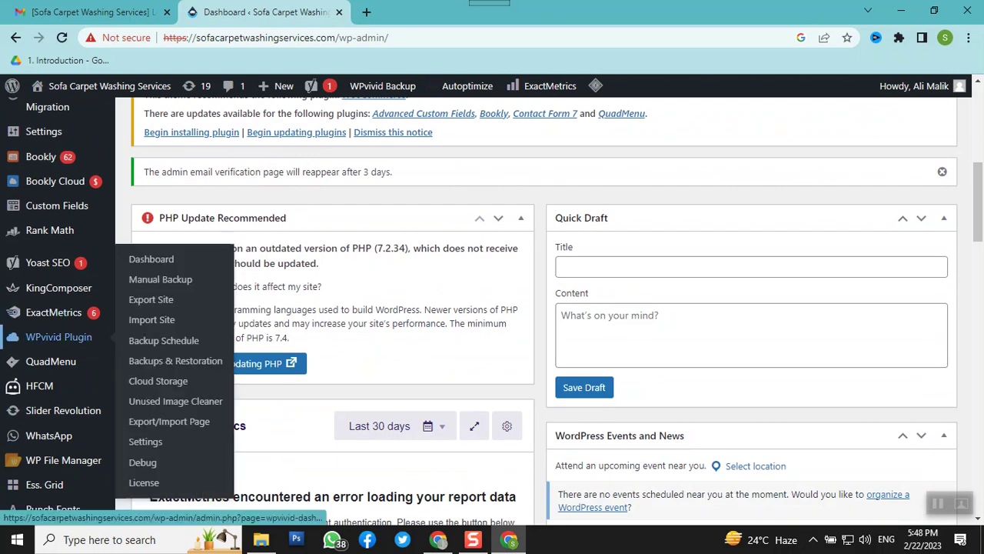
scroll(57, 338, "down", 4)
mouse_move(62, 356)
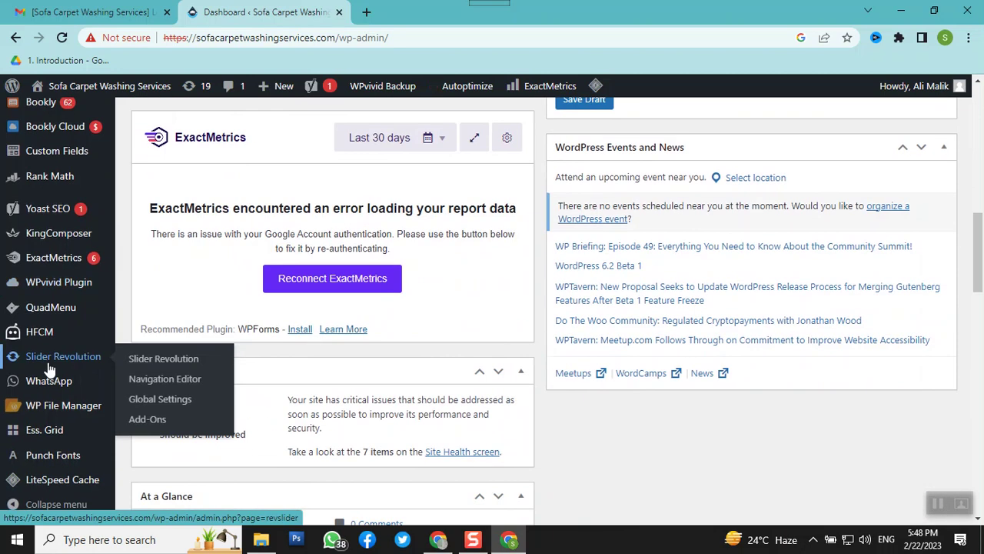
scroll(48, 369, "up", 4)
mouse_move(40, 267)
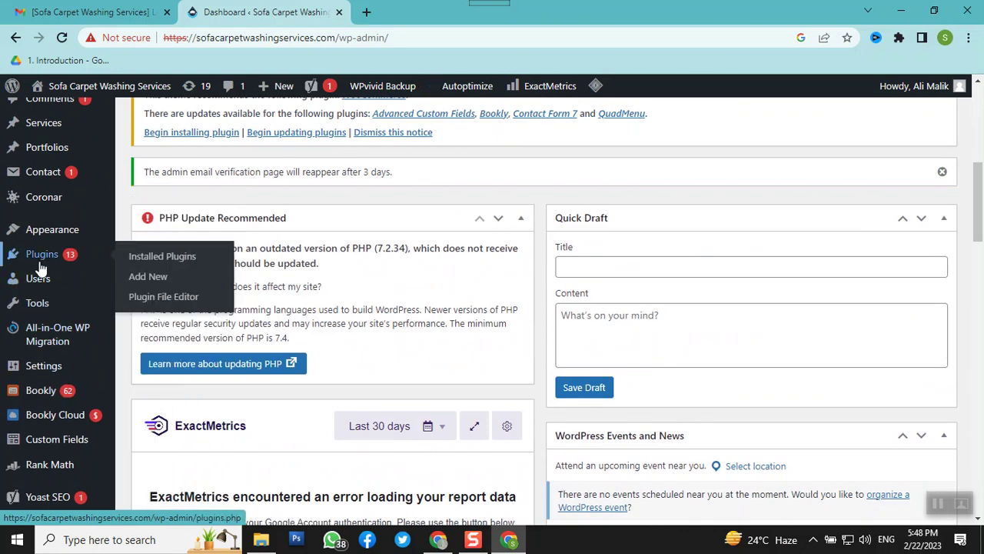
scroll(558, 300, "down", 11)
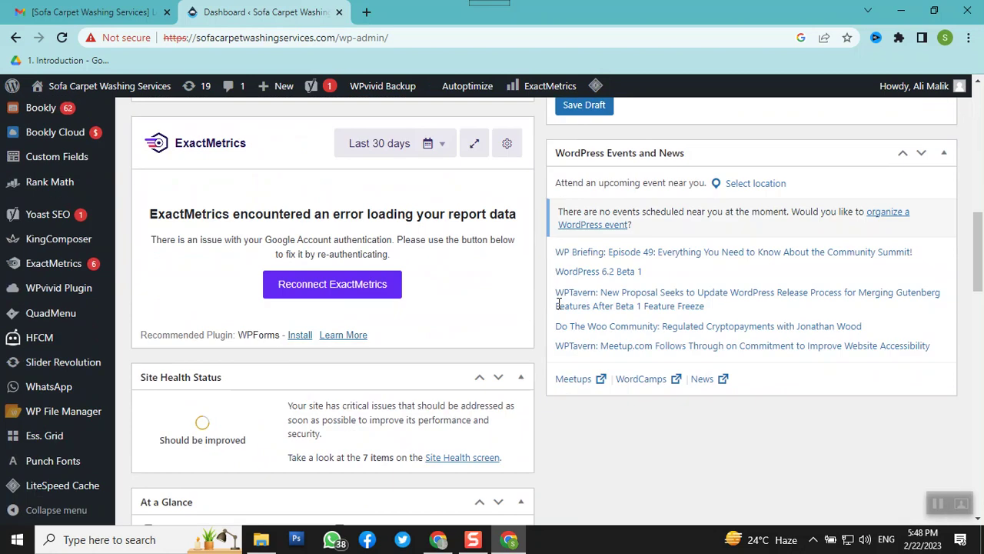
scroll(560, 308, "up", 2)
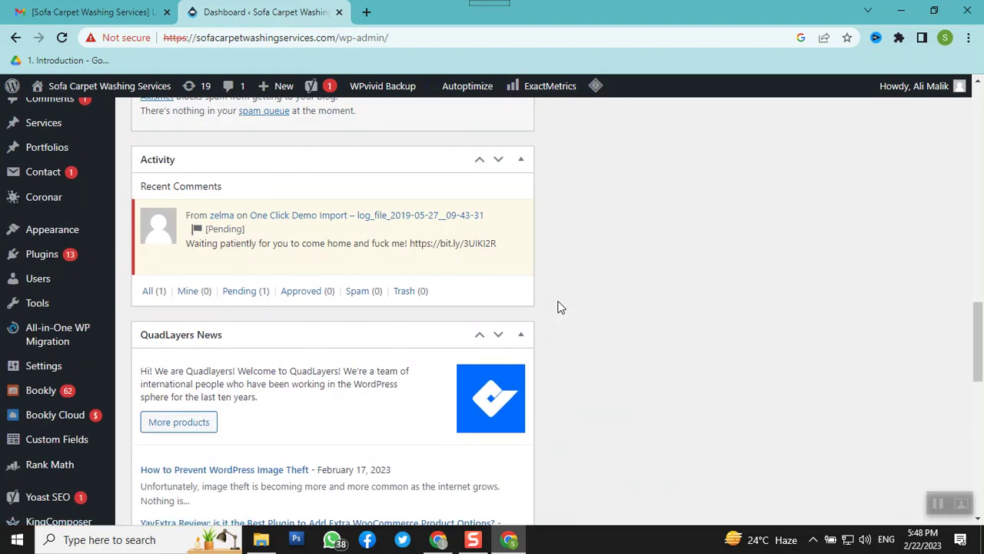
mouse_move(66, 336)
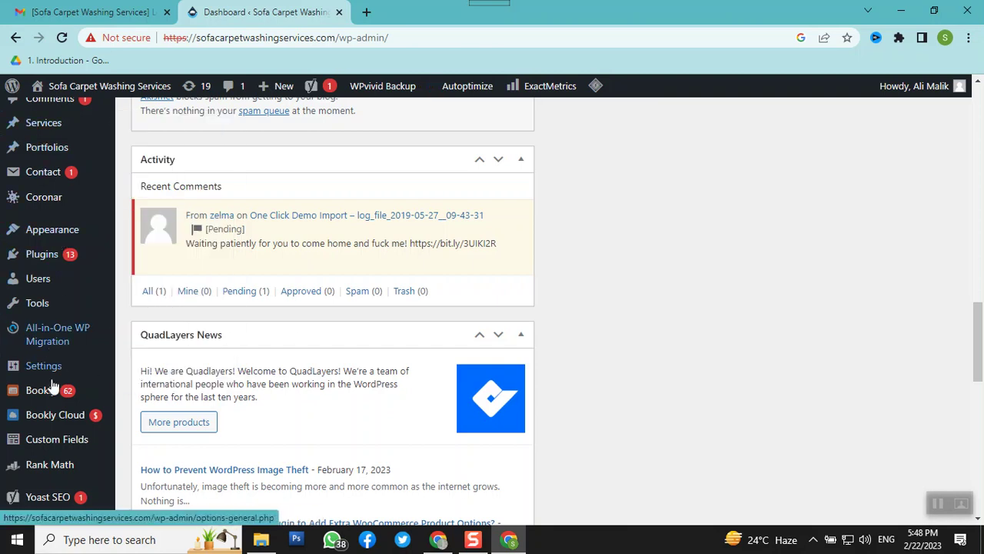
mouse_move(51, 404)
scroll(52, 407, "down", 4)
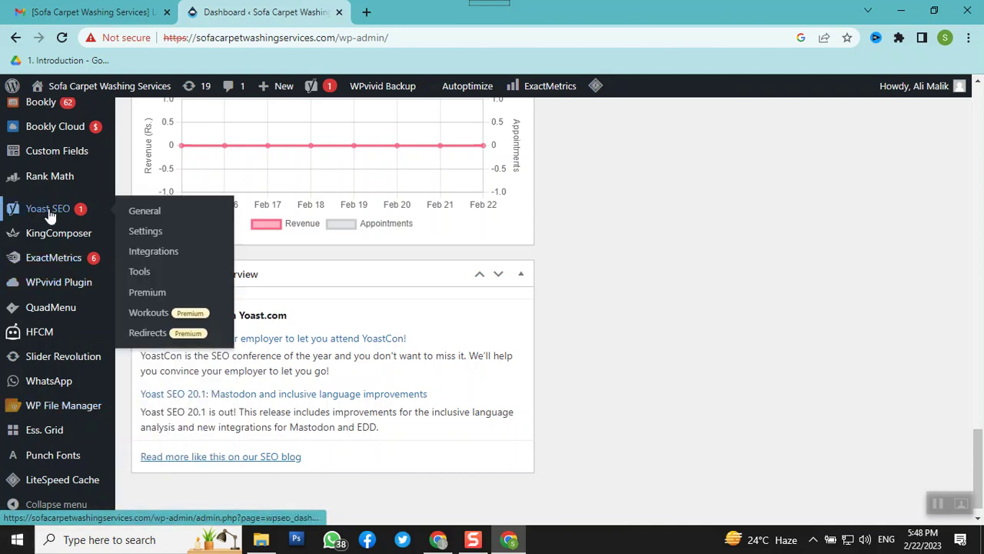
scroll(48, 209, "up", 6)
scroll(49, 215, "up", 5)
Open Pages > All Pages from the admin sidebar
mouse_move(42, 223)
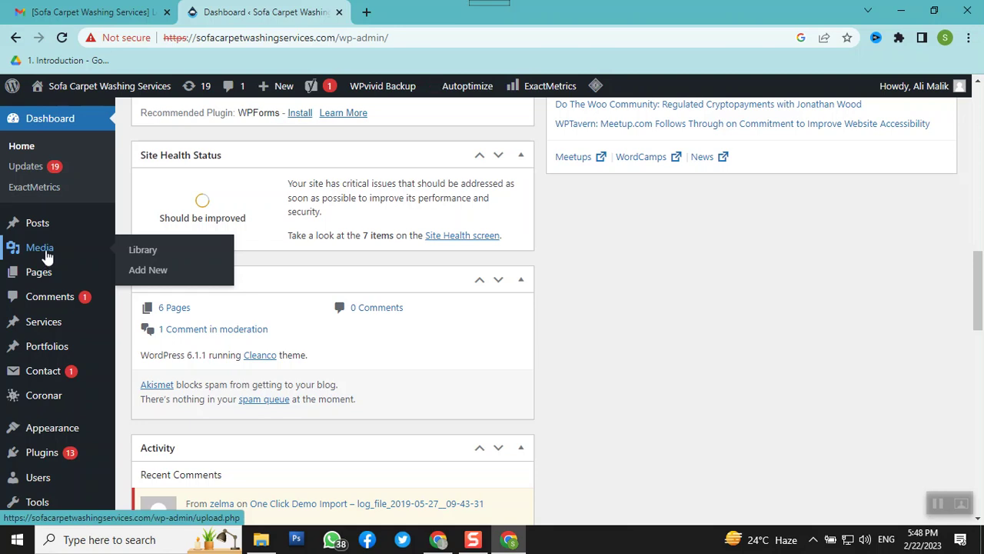
mouse_move(49, 287)
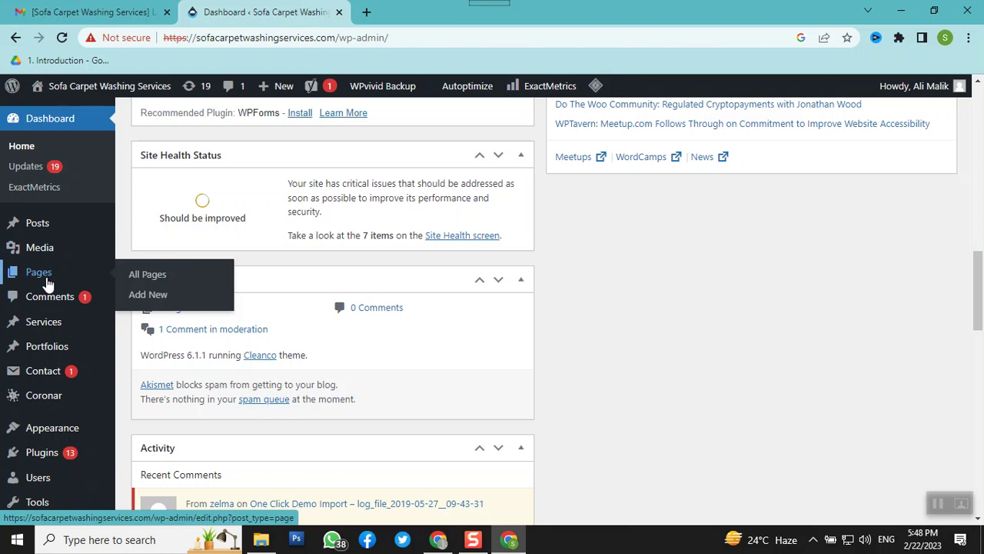
left_click(173, 276)
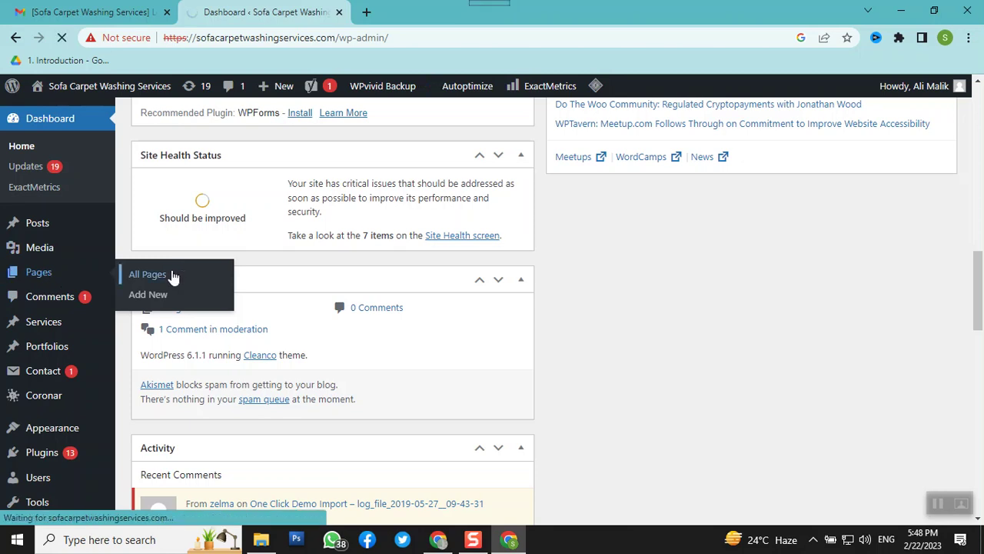
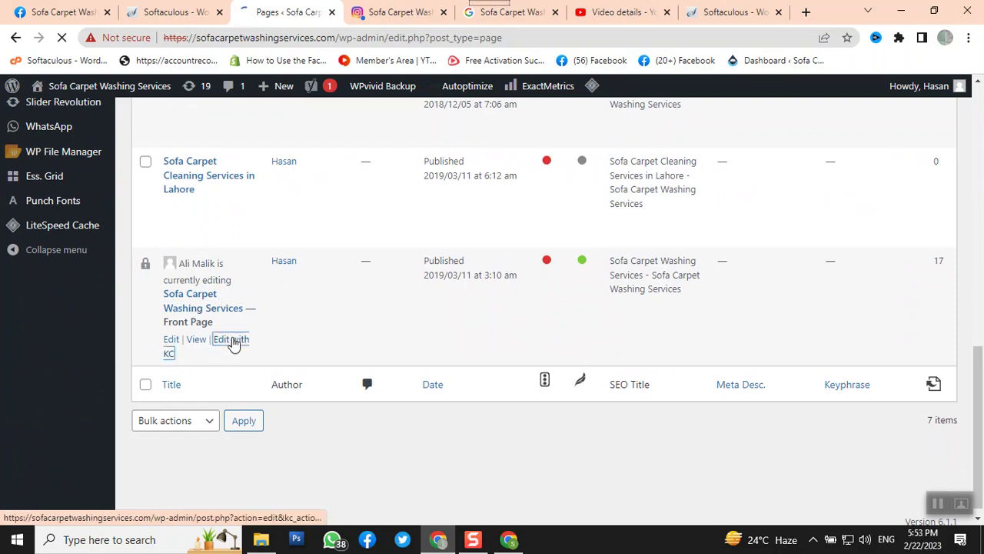
Bring the Chrome window with the Gmail inbox forward and switch to its Edit Page tab
left_click(507, 543)
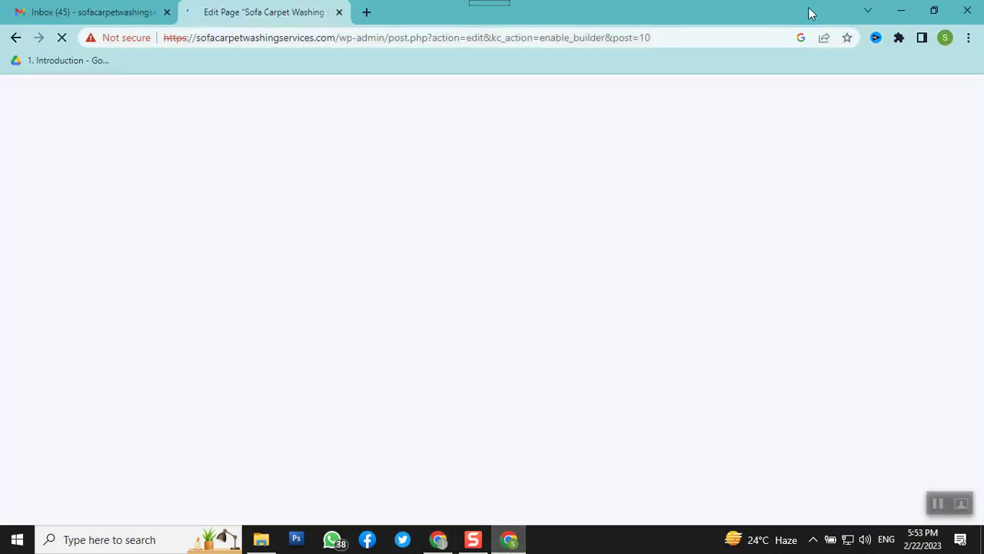
left_click(898, 11)
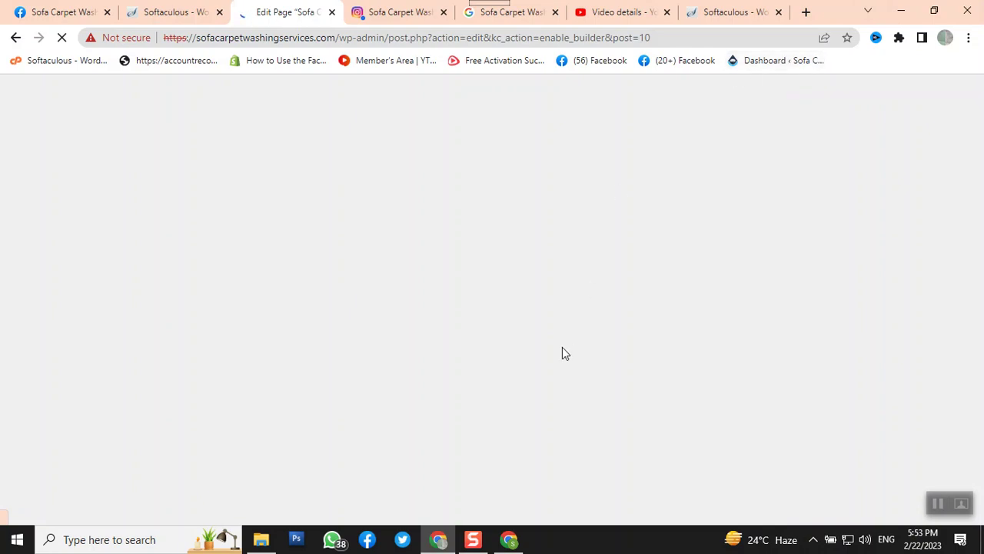
left_click(510, 539)
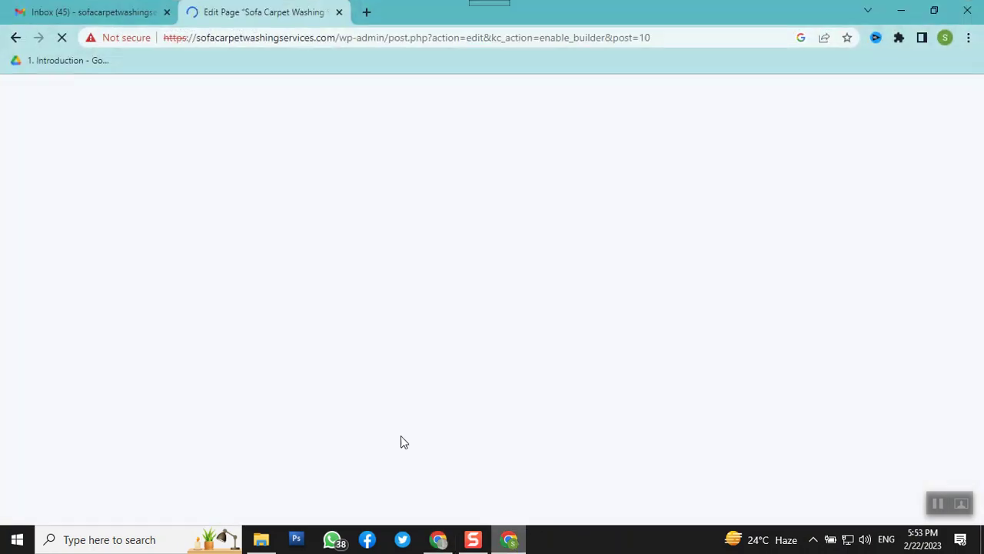
left_click(55, 12)
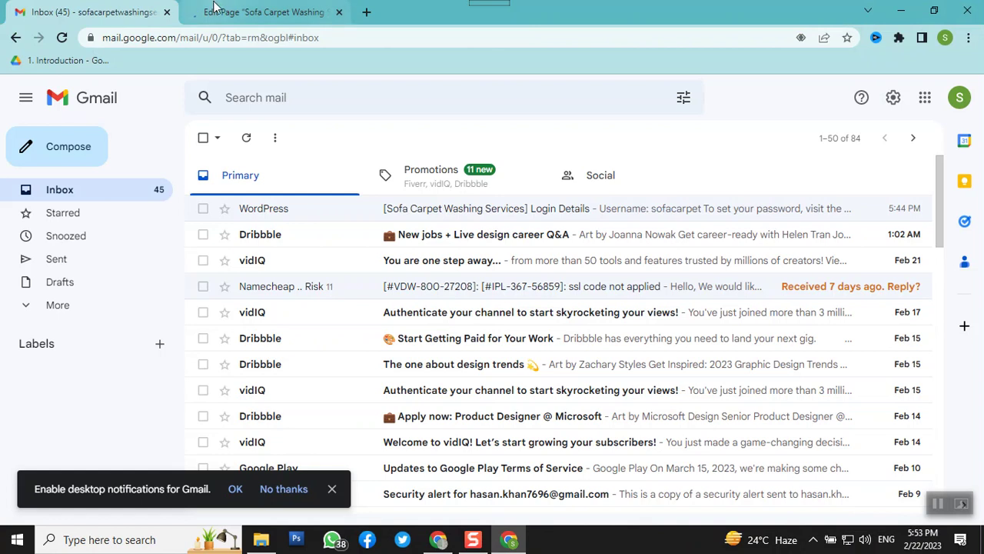
left_click(218, 7)
key("ctrl+shift+Tab")
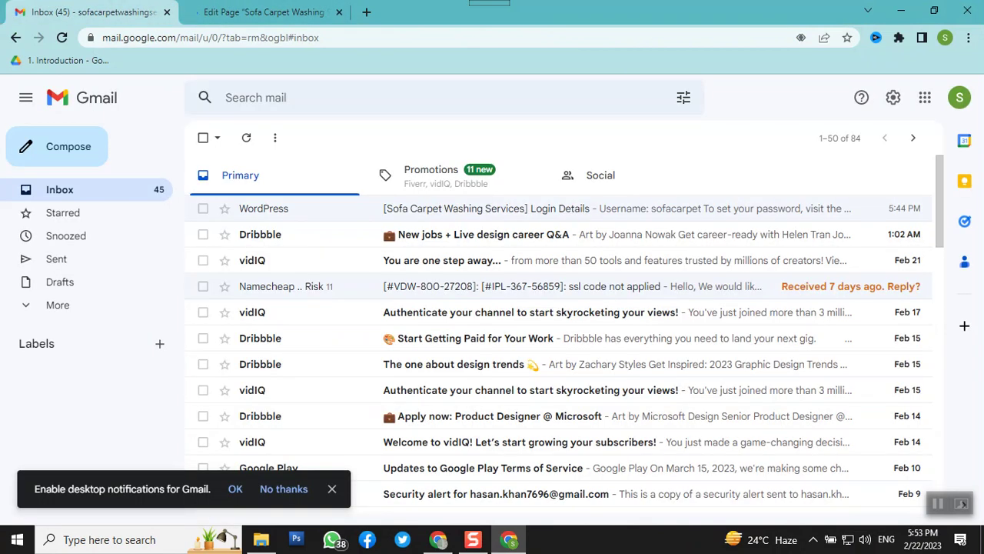
left_click(225, 6)
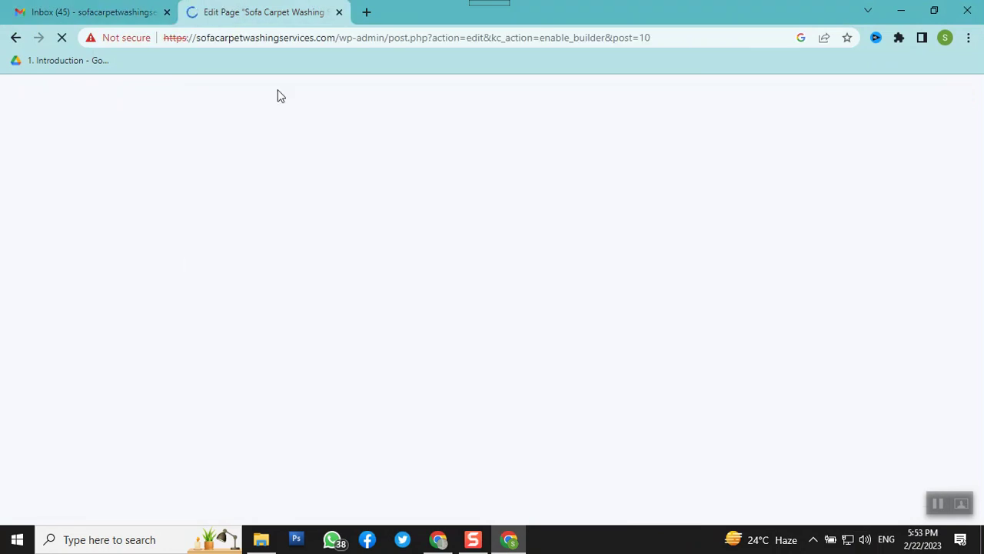
In the other Chrome window, flip through the Instagram and Google tabs and settle on Edit Page
left_click(440, 541)
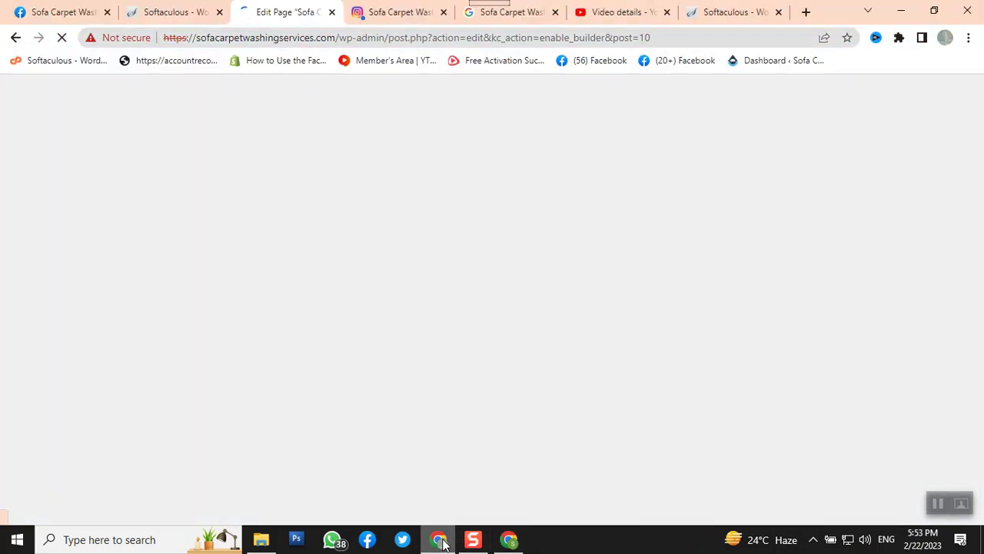
left_click(380, 12)
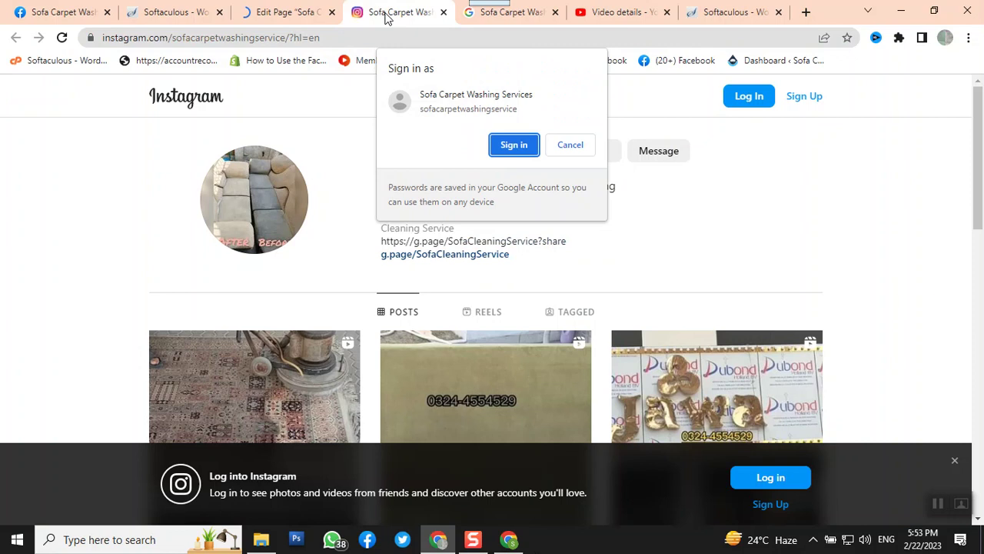
left_click(535, 17)
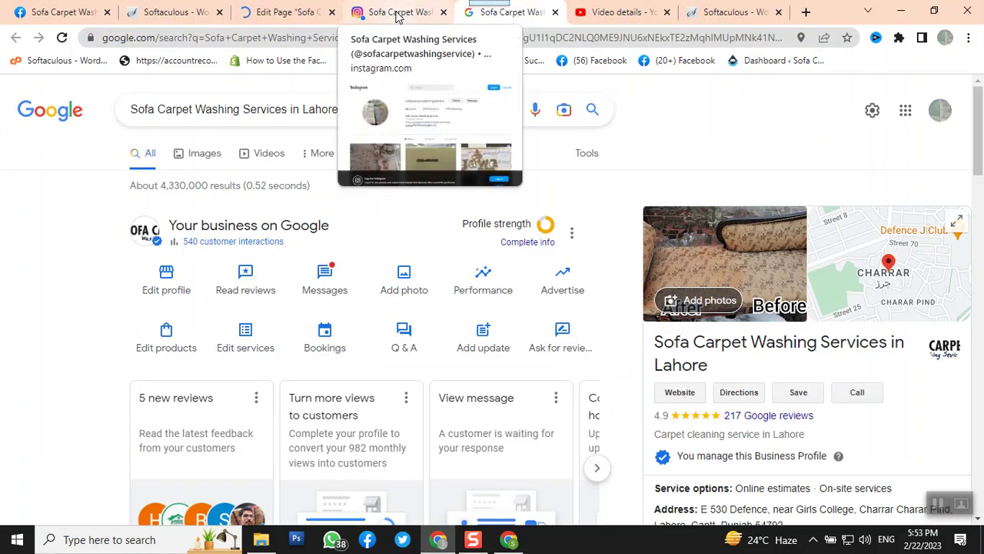
left_click(396, 13)
left_click(273, 12)
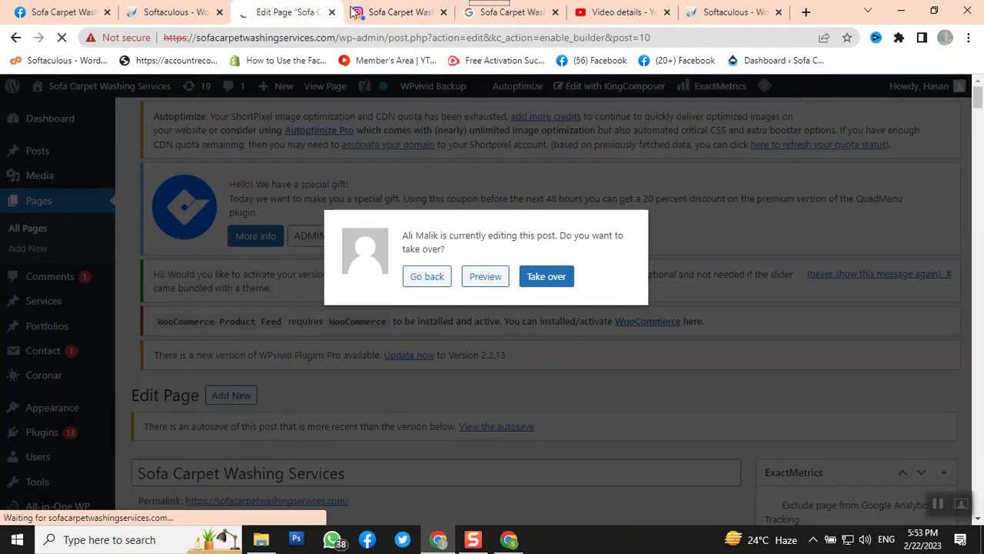
left_click(378, 13)
left_click(281, 10)
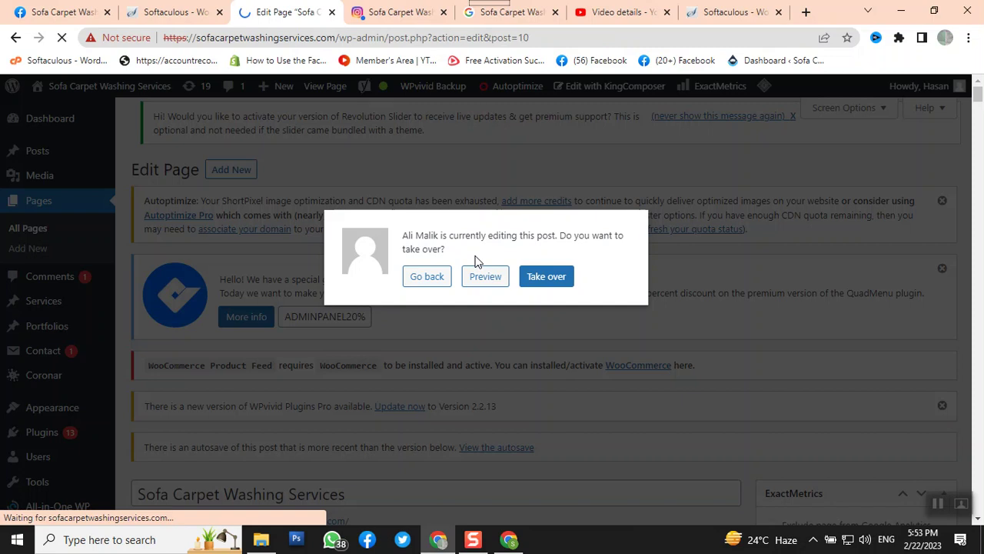
Choose Preview in the take-over dialog instead of taking over editing
left_click(508, 539)
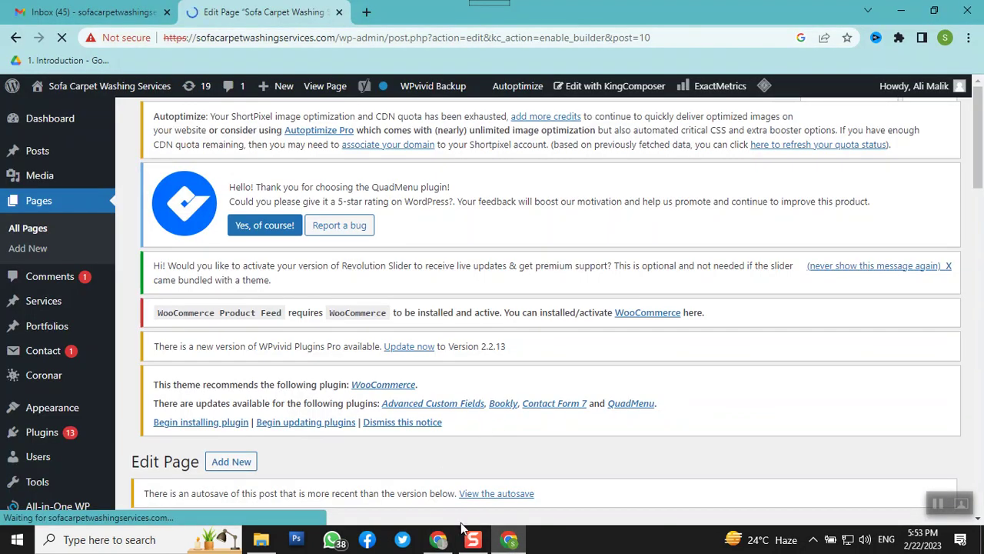
scroll(390, 349, "down", 4)
scroll(390, 355, "down", 4)
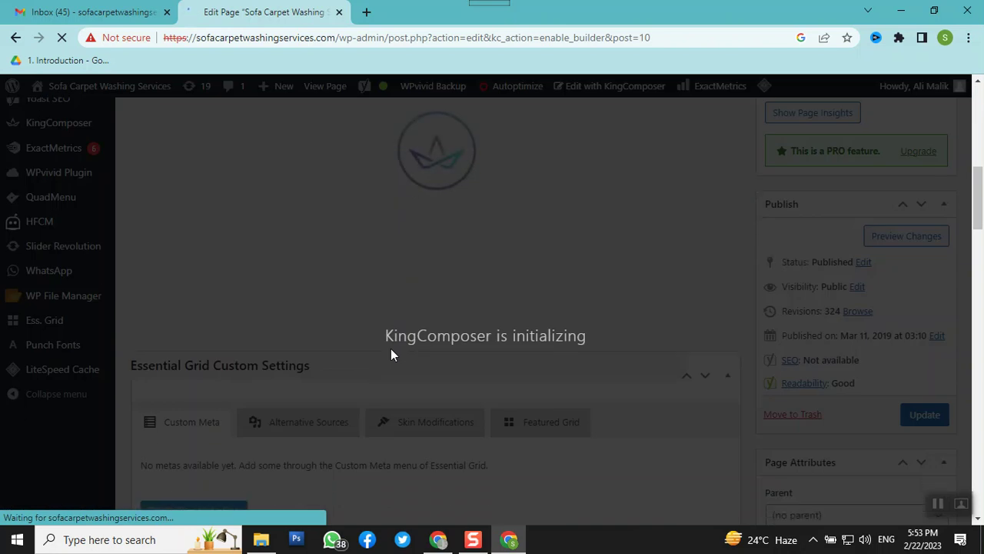
left_click(437, 539)
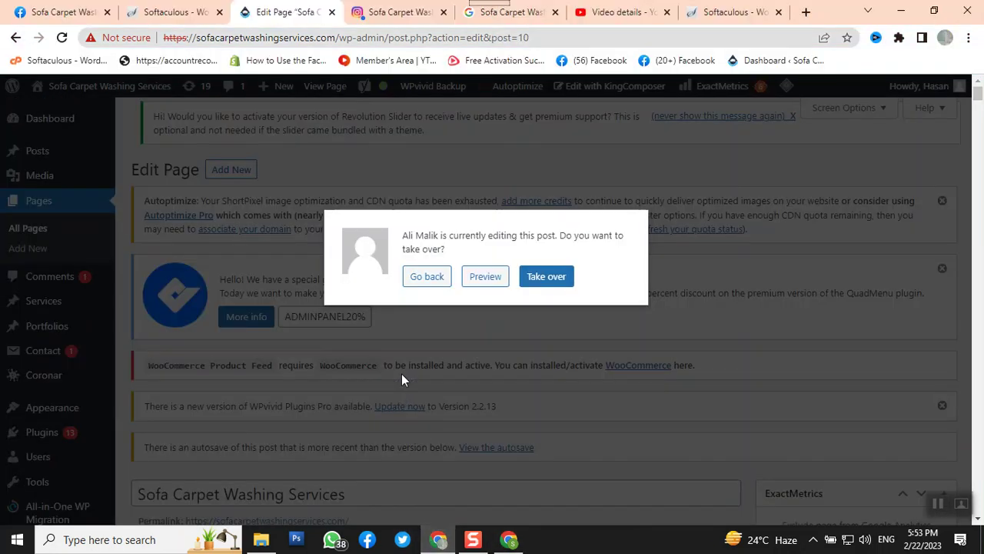
left_click(486, 278)
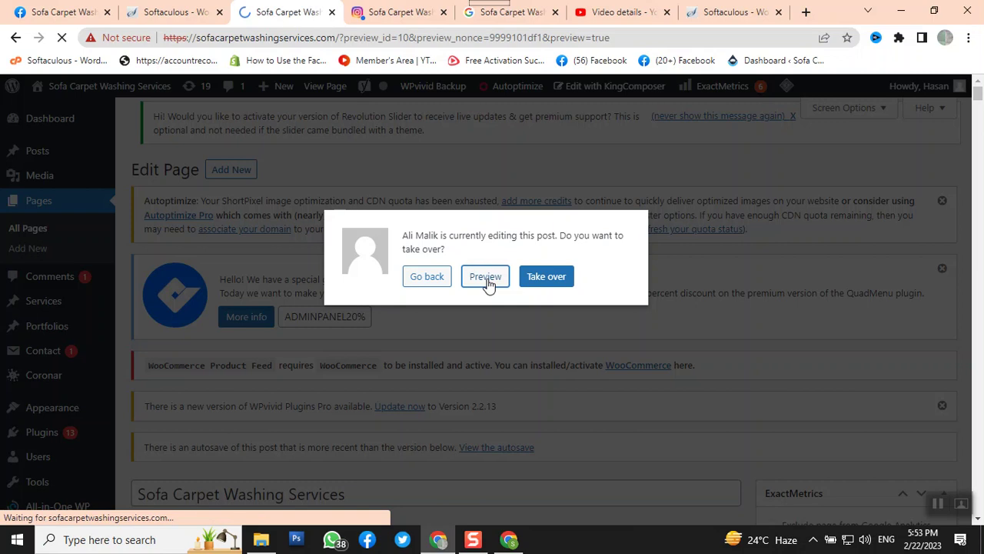
Minimize that window and scroll the KingComposer layout with the Raw Code and Title elements
left_click(900, 14)
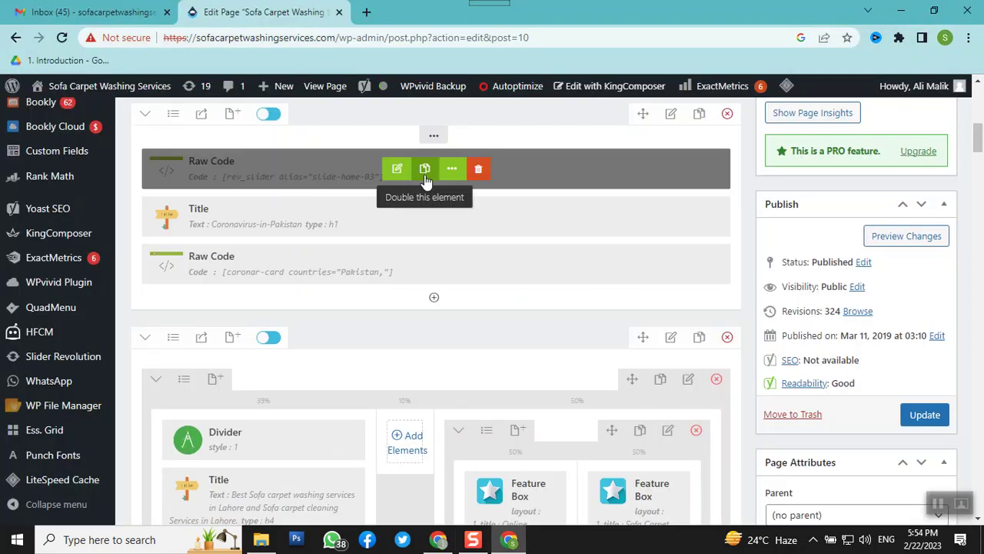
scroll(503, 322, "up", 4)
scroll(504, 323, "down", 3)
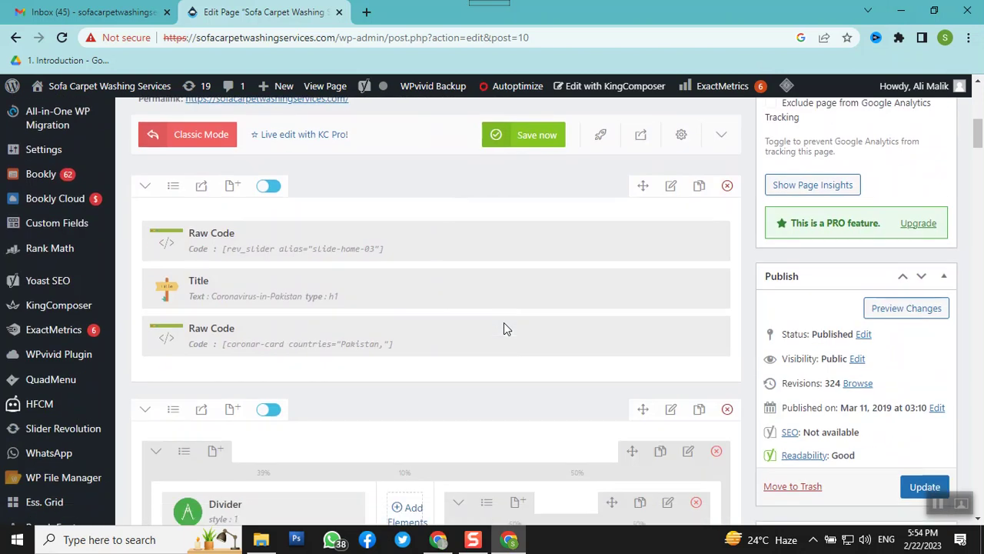
scroll(503, 322, "up", 5)
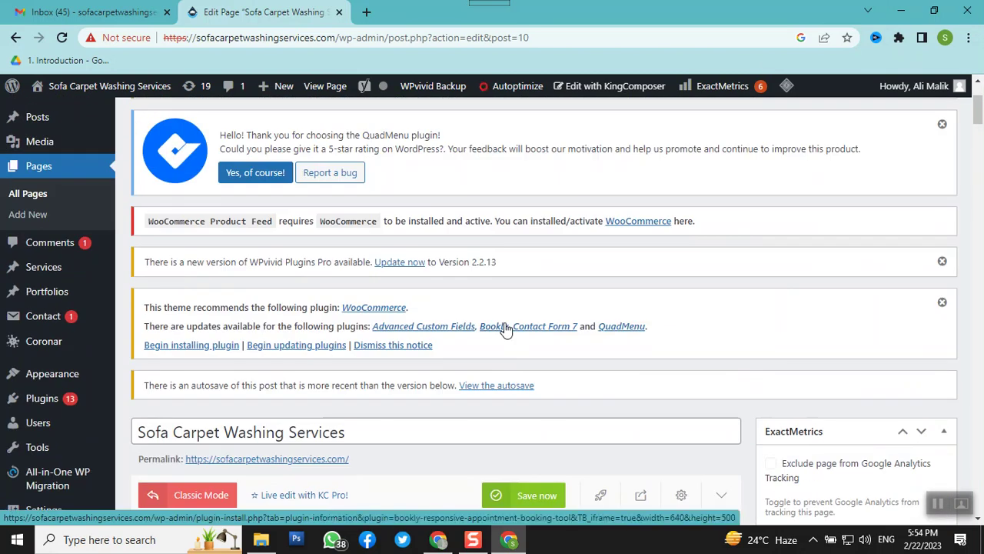
scroll(505, 329, "up", 2)
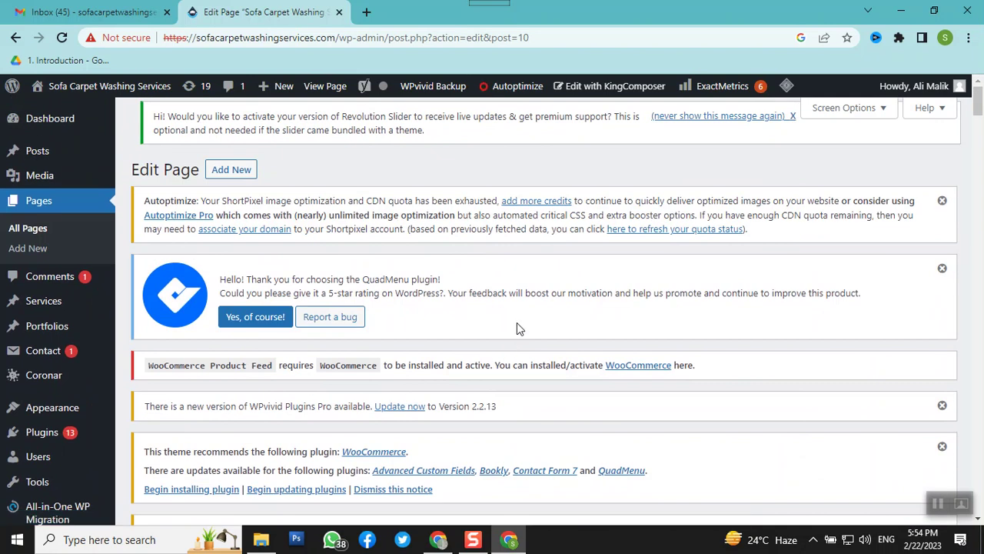
scroll(517, 323, "down", 3)
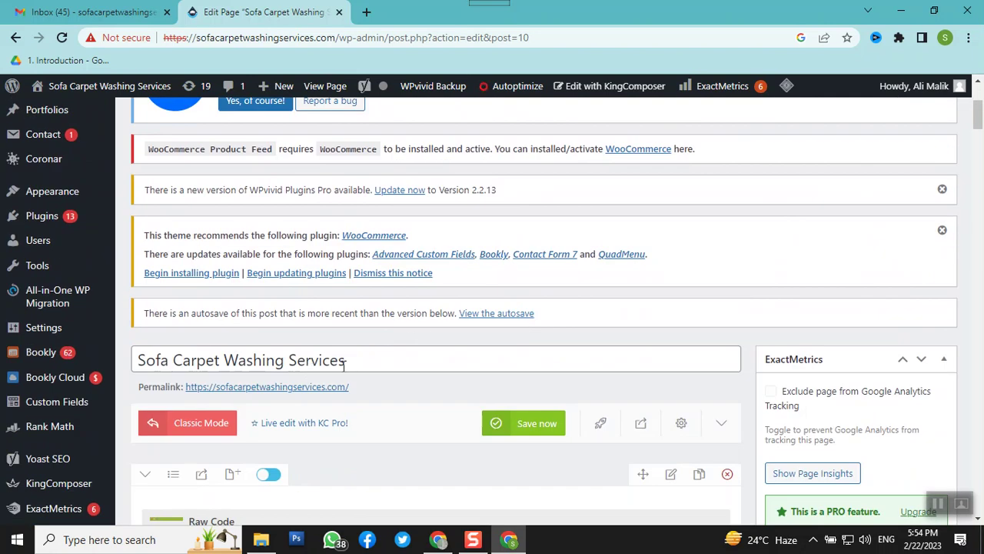
scroll(344, 366, "down", 2)
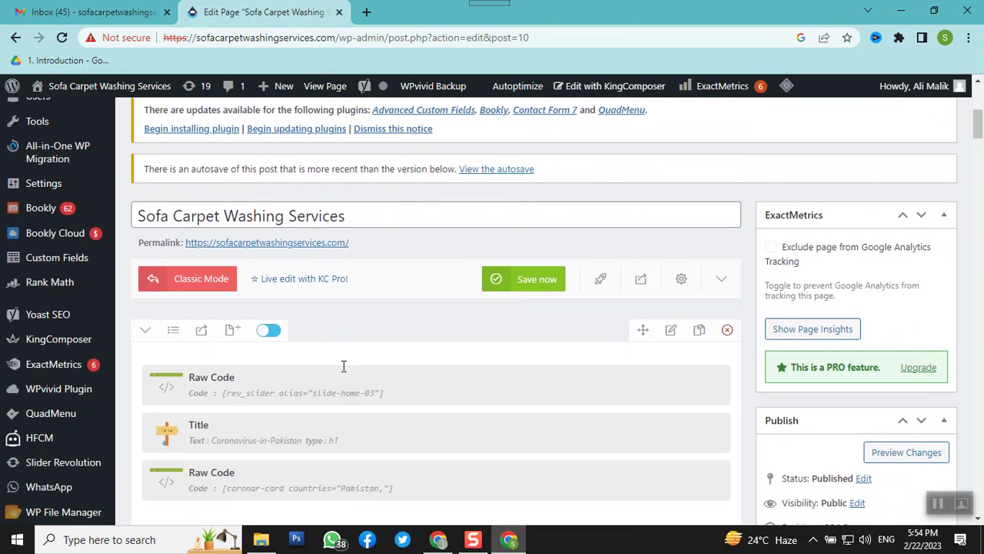
In a new tab, search Google for sofacarpetwashingservices
left_click(365, 13)
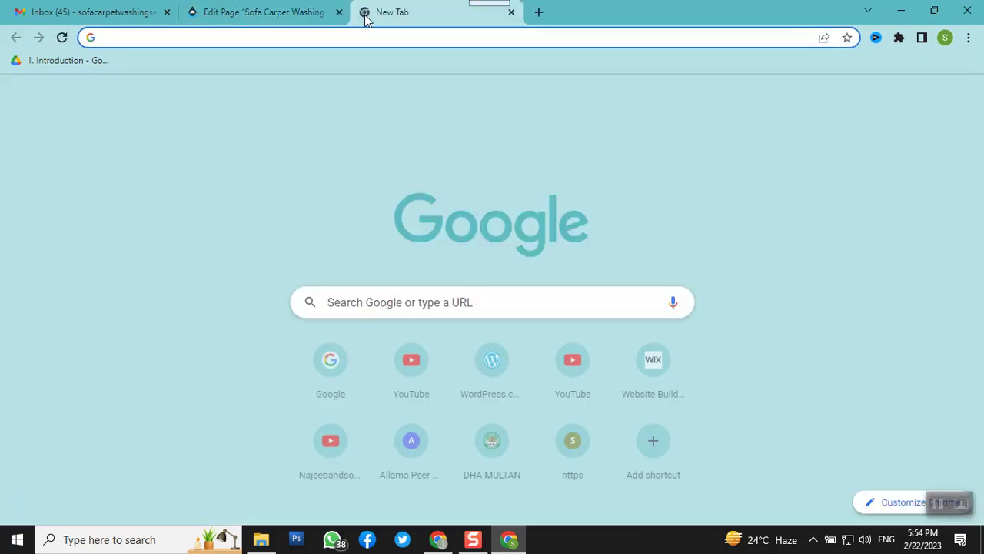
type("sofacarpetwashingservices/wp-admin")
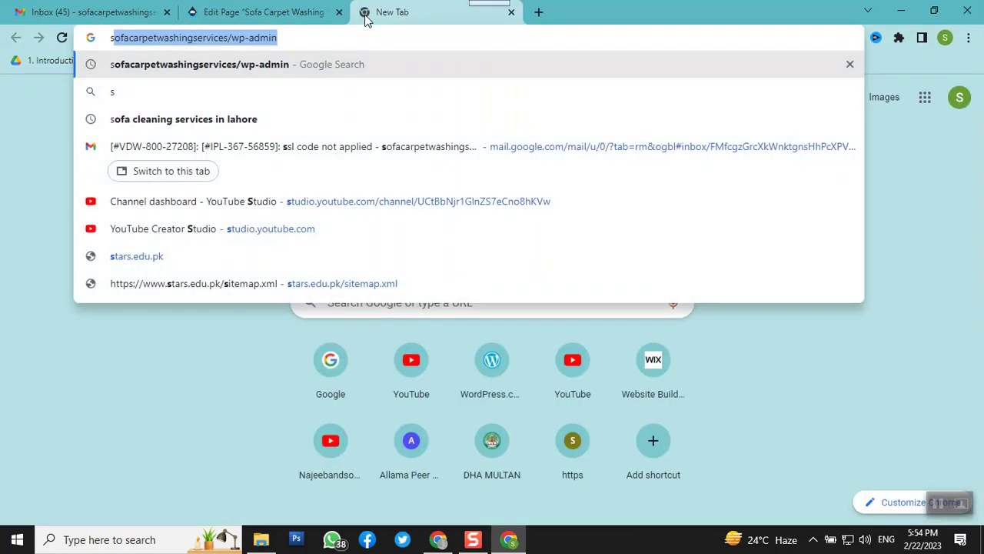
key("Right")
key("BackSpace")
key("BackSpace")
key("BackSpace")
key("BackSpace")
key("BackSpace")
key("BackSpace")
key("BackSpace")
key("BackSpace")
key("BackSpace")
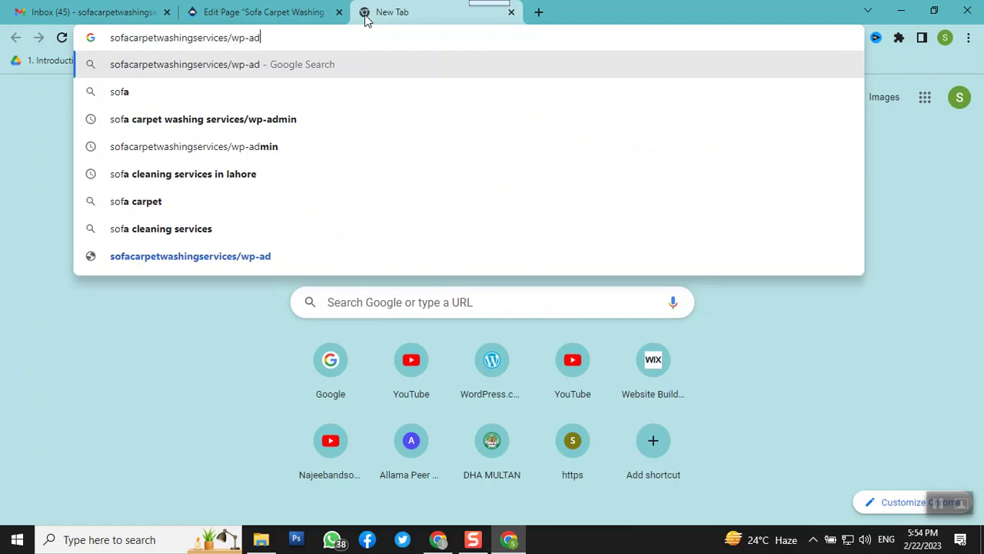
key("Return")
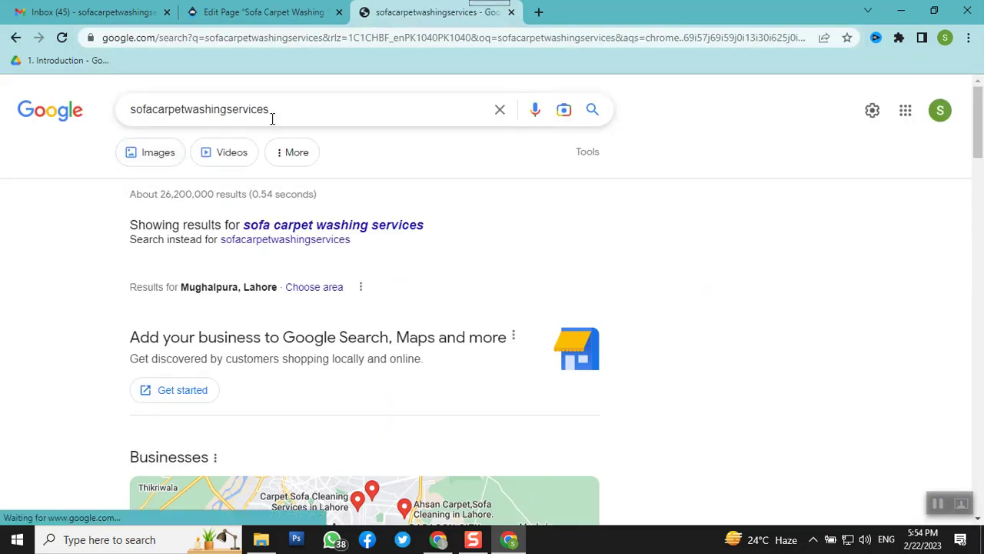
Open the Sofa Carpet Washing Services in Lahore listing and visit its website
scroll(307, 190, "down", 6)
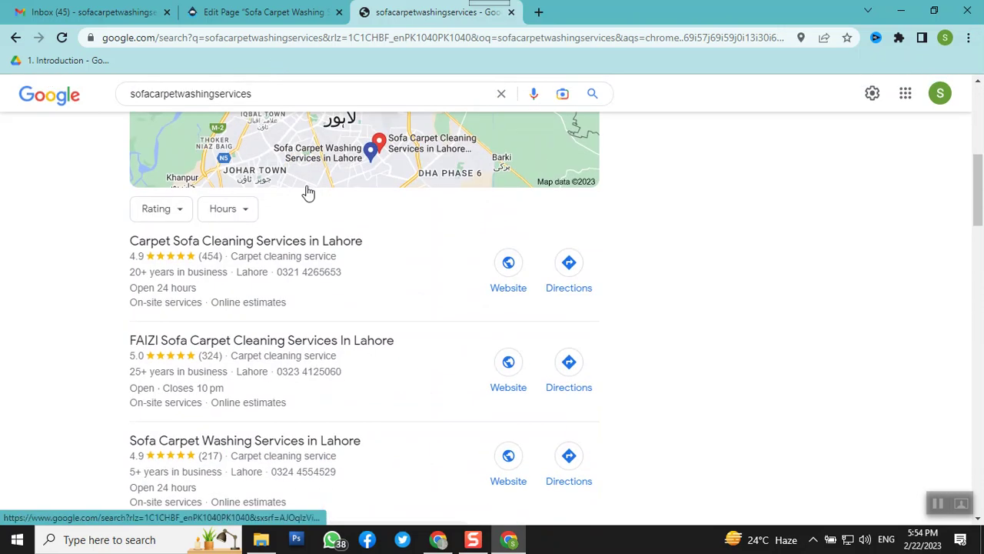
scroll(307, 193, "down", 1)
left_click(223, 370)
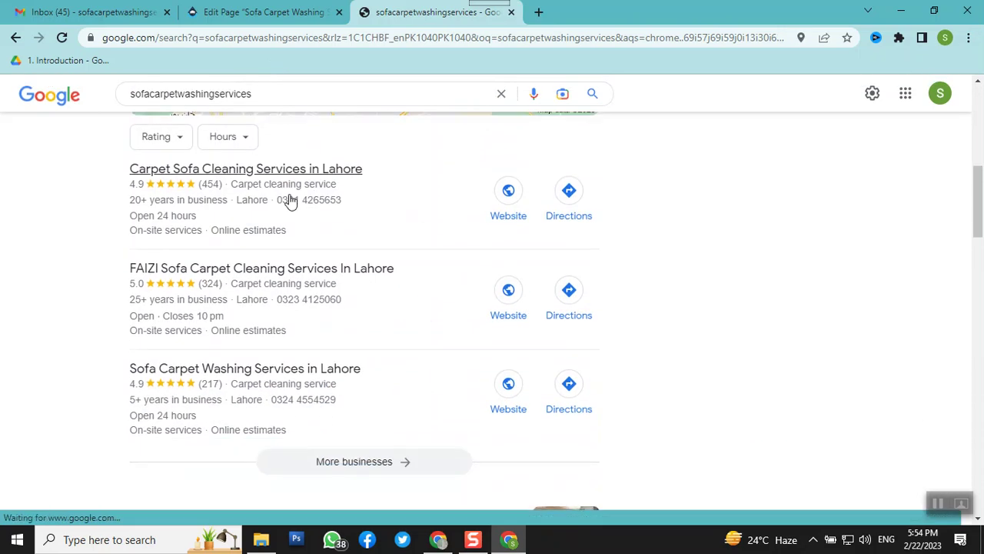
left_click(508, 411)
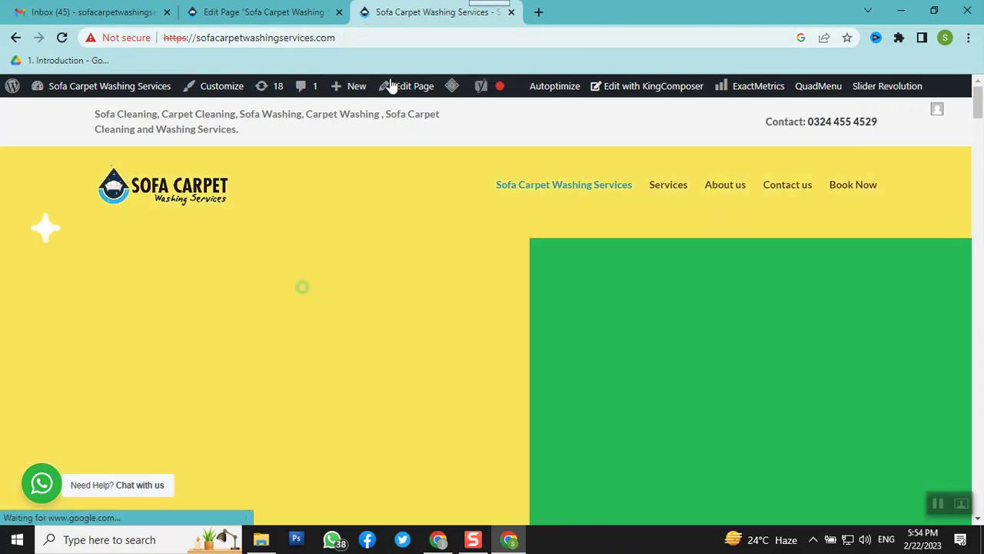
Scroll through the homepage's KingComposer elements in Edit Page, then switch to the live homepage
left_click(244, 11)
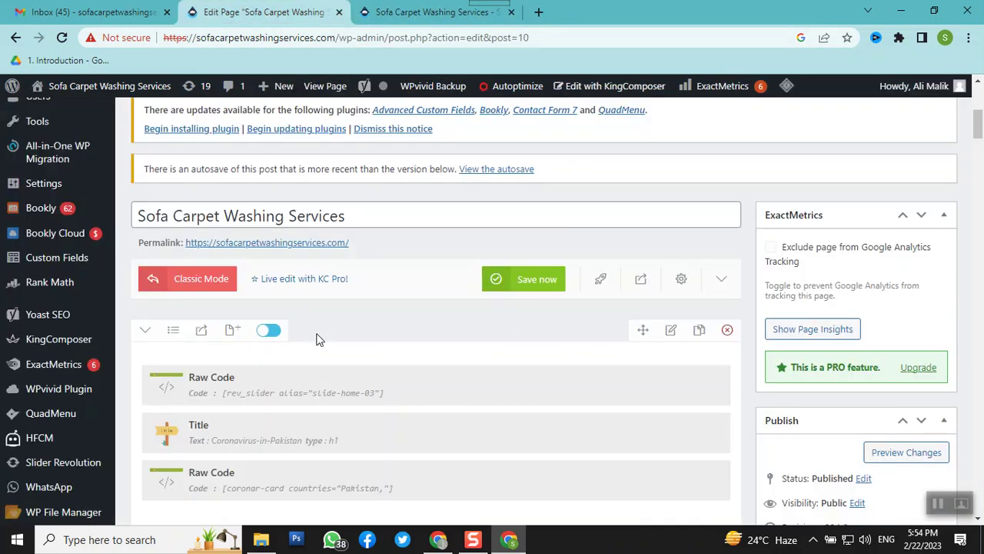
scroll(318, 333, "down", 1)
scroll(318, 333, "down", 1)
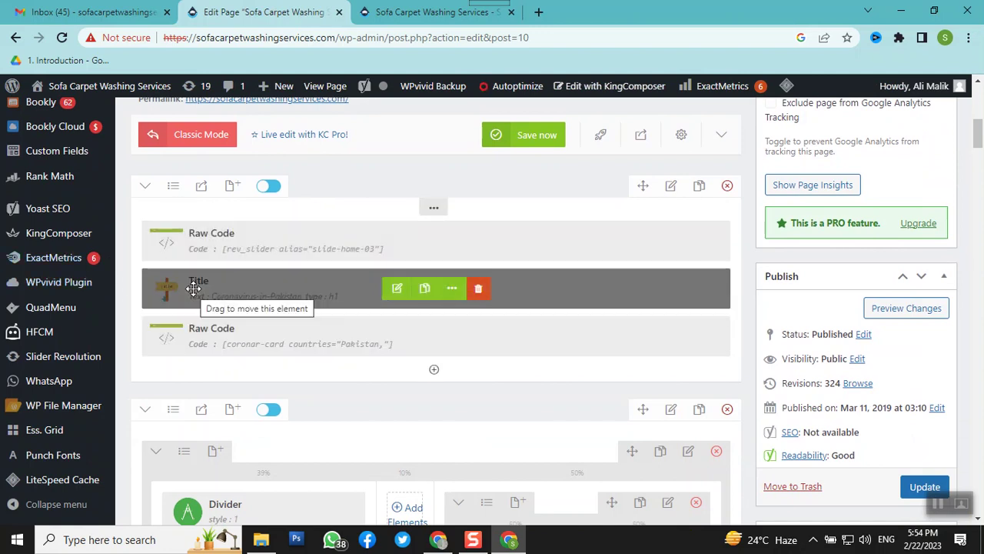
scroll(193, 288, "down", 1)
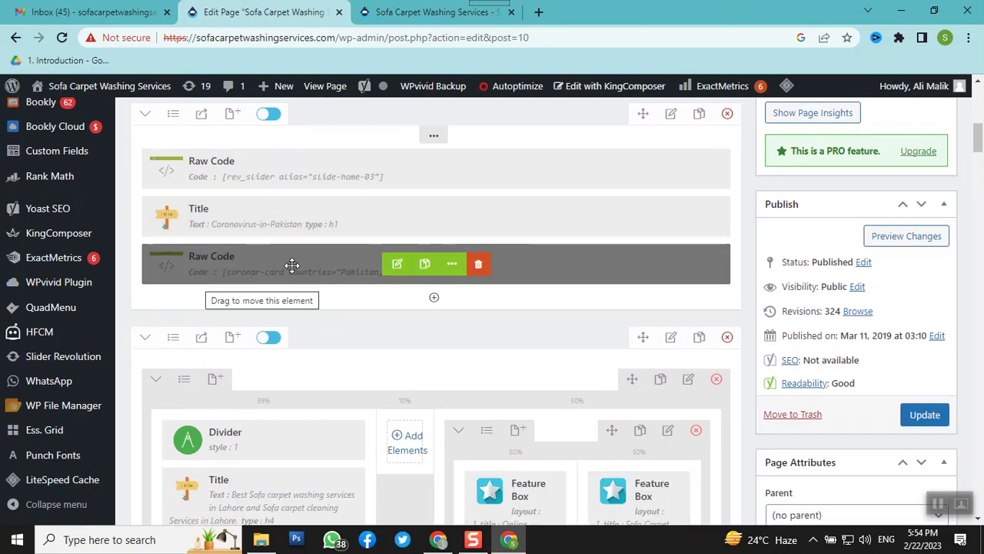
scroll(346, 291, "down", 3)
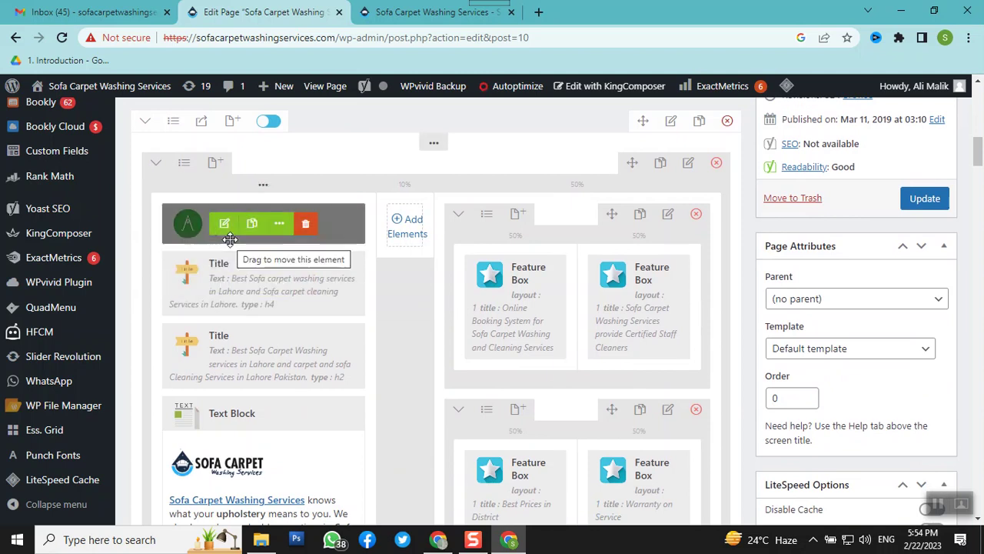
scroll(229, 240, "down", 2)
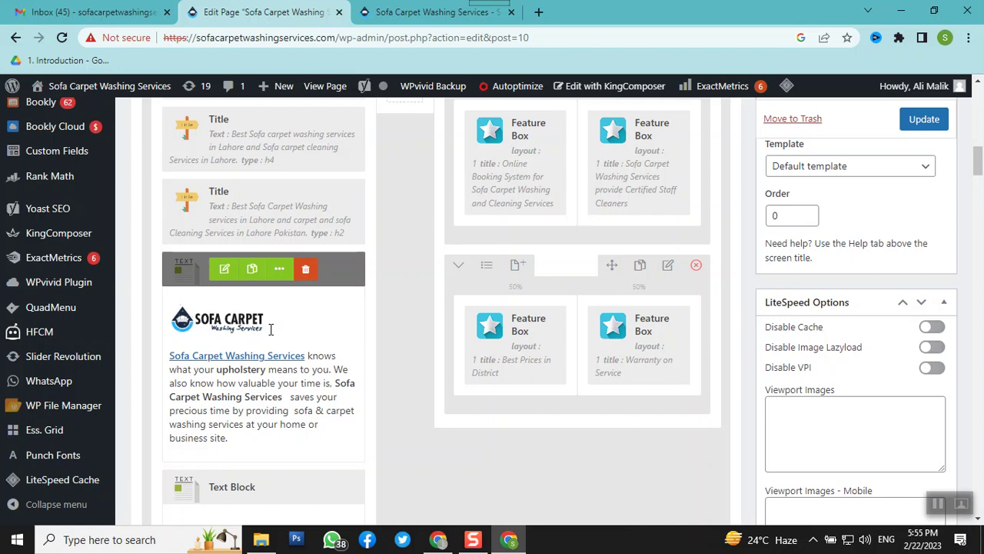
left_click(427, 11)
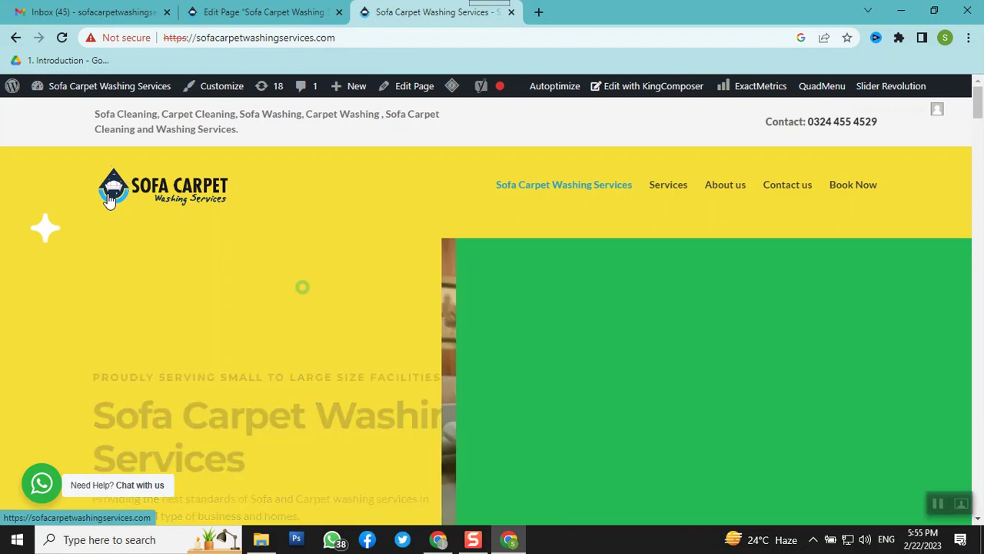
Scroll the live homepage to the logo and intro paragraph, then go back to Edit Page
left_click(270, 13)
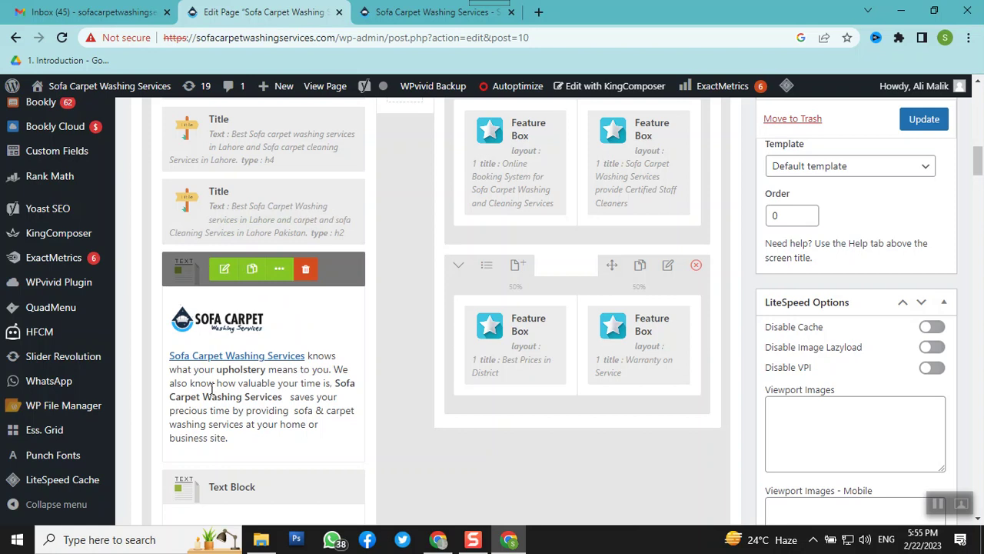
left_click(406, 12)
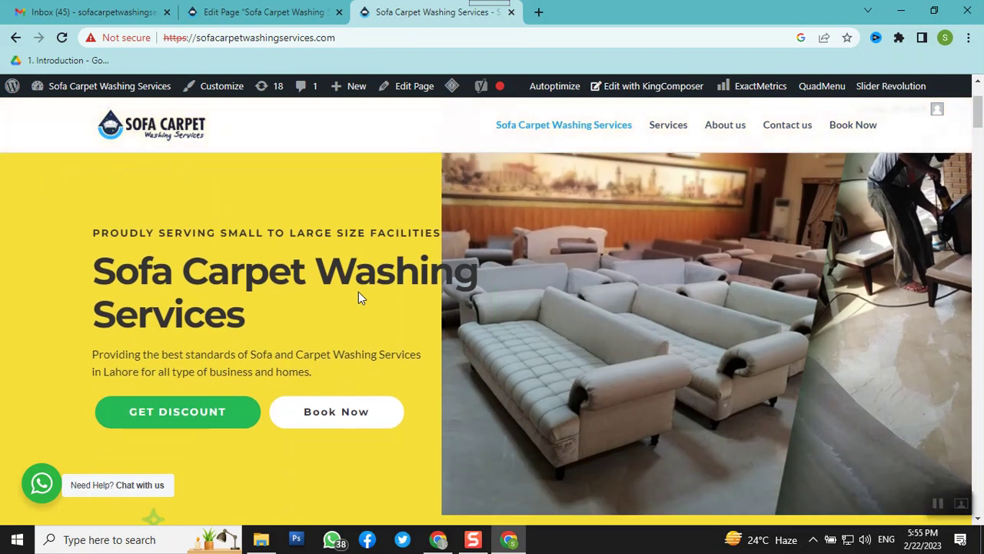
scroll(358, 293, "down", 6)
scroll(358, 298, "down", 4)
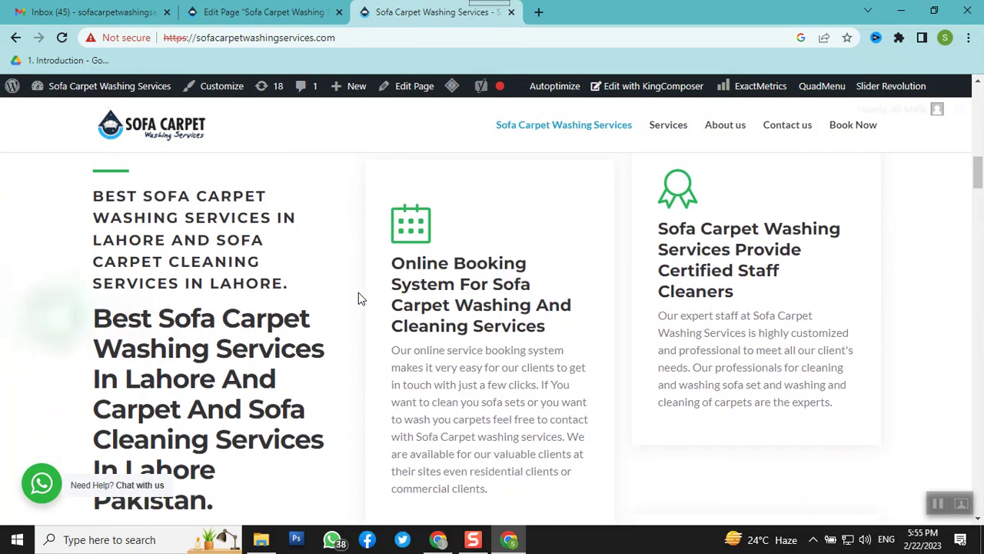
scroll(358, 298, "down", 3)
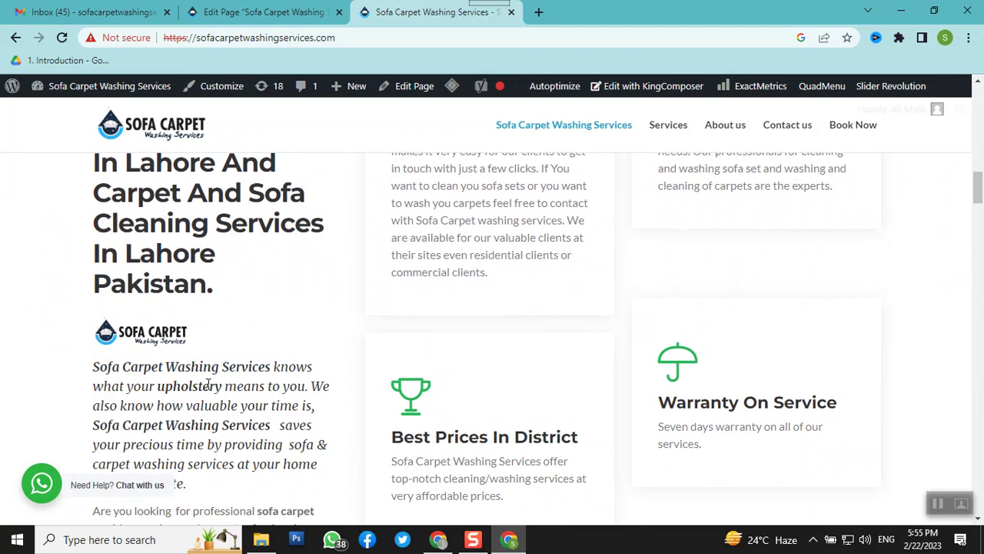
scroll(192, 410, "up", 6)
scroll(189, 411, "down", 4)
scroll(189, 411, "down", 2)
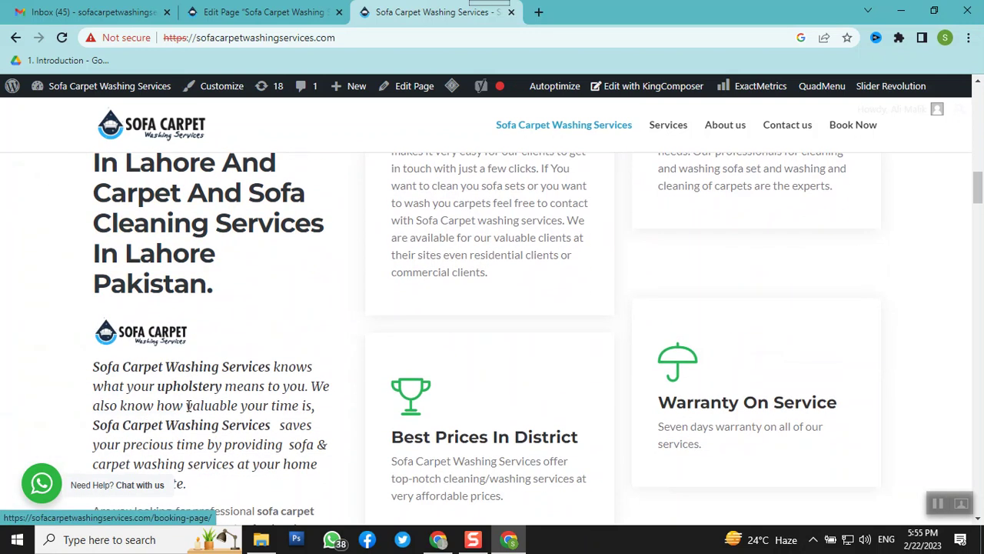
scroll(189, 407, "down", 2)
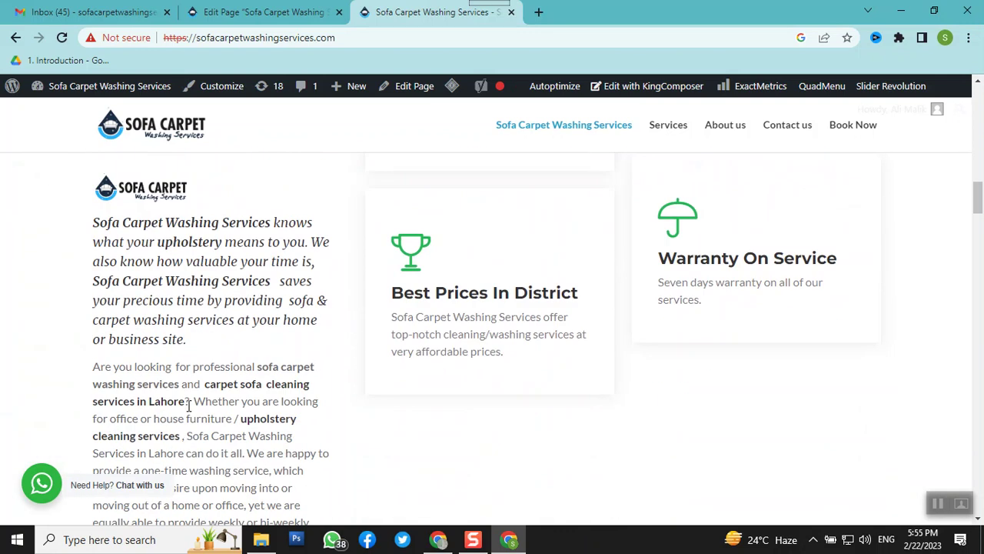
left_click(260, 12)
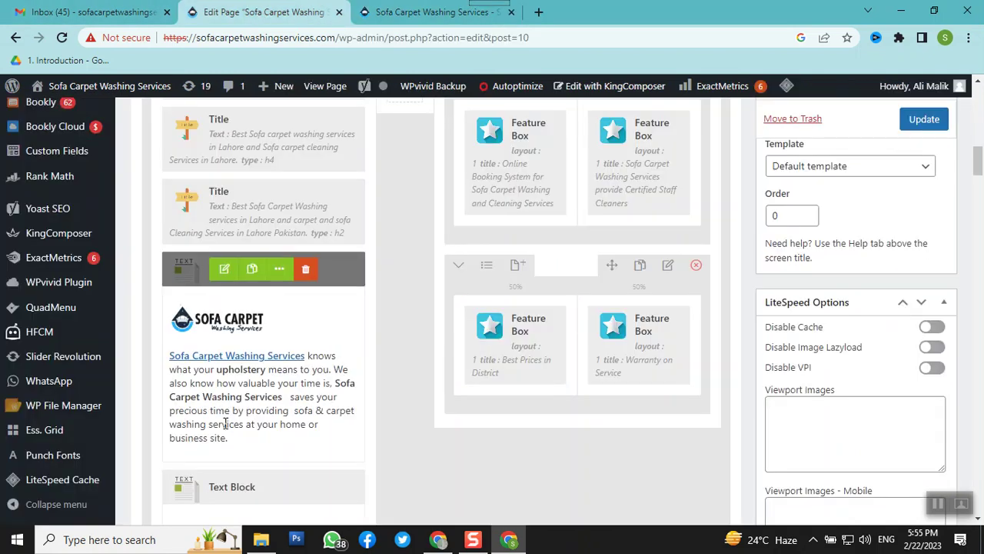
Open the Text Block Settings for the logo block and select the logo image
scroll(225, 422, "down", 2)
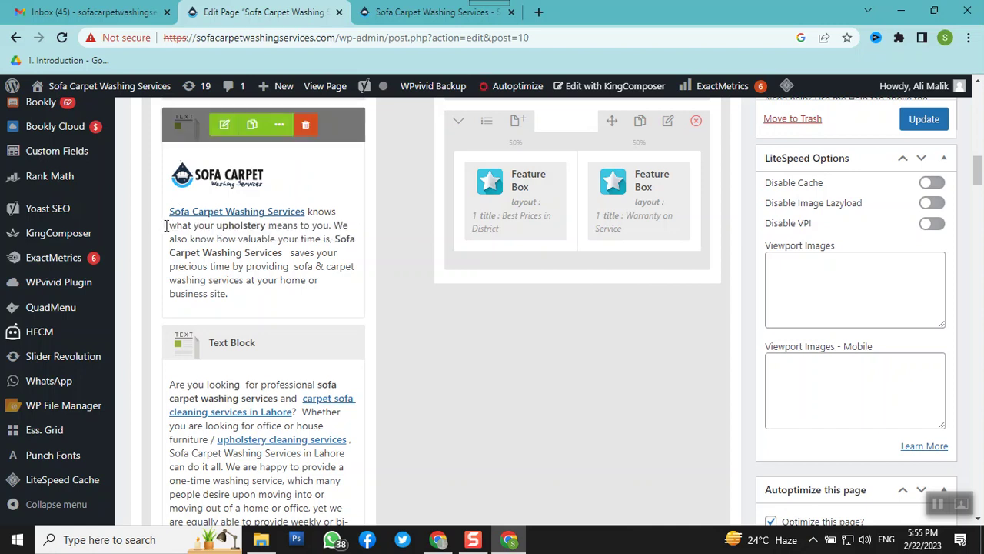
left_click(225, 130)
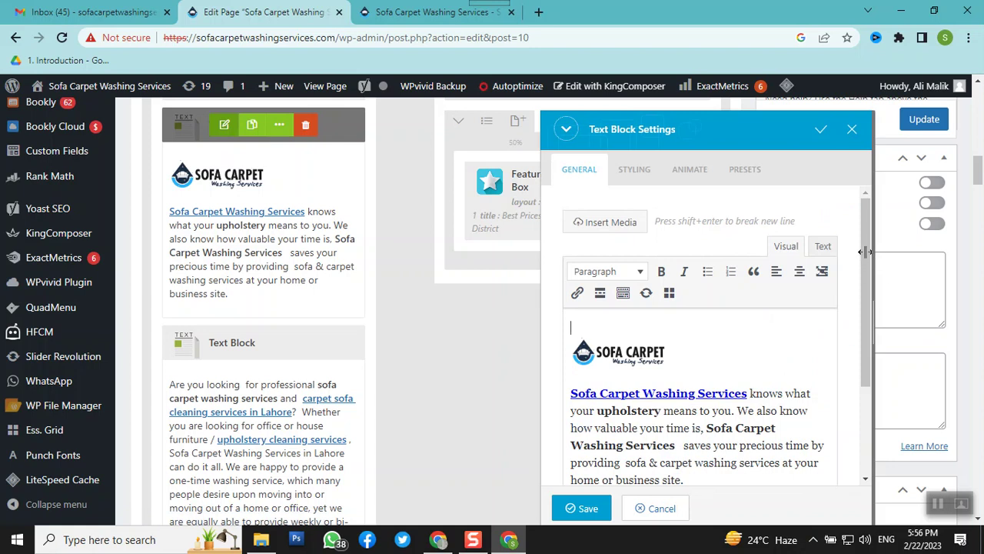
left_click(631, 361)
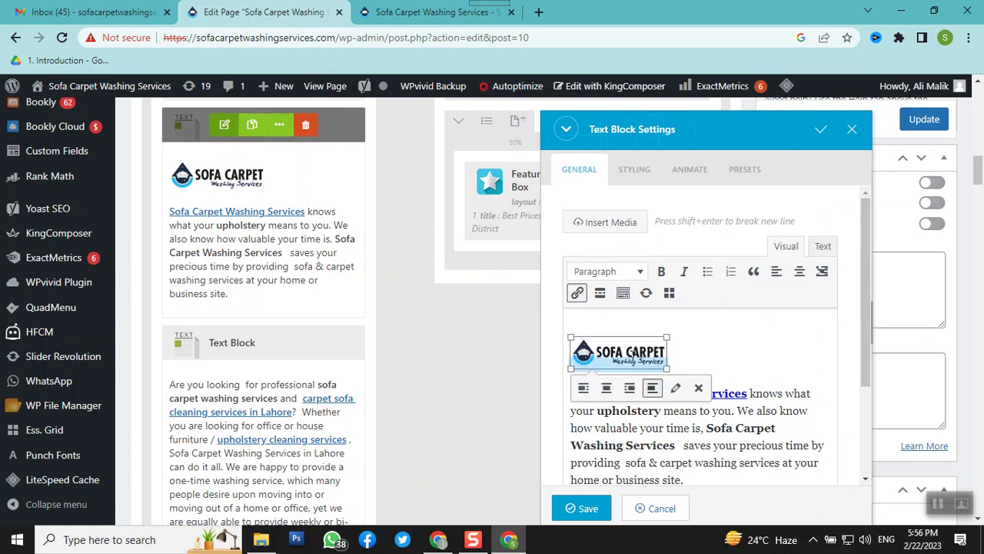
Change the logo's alt text to 'Best Sofa Carpet Washing Services in Lahore'
left_click(676, 392)
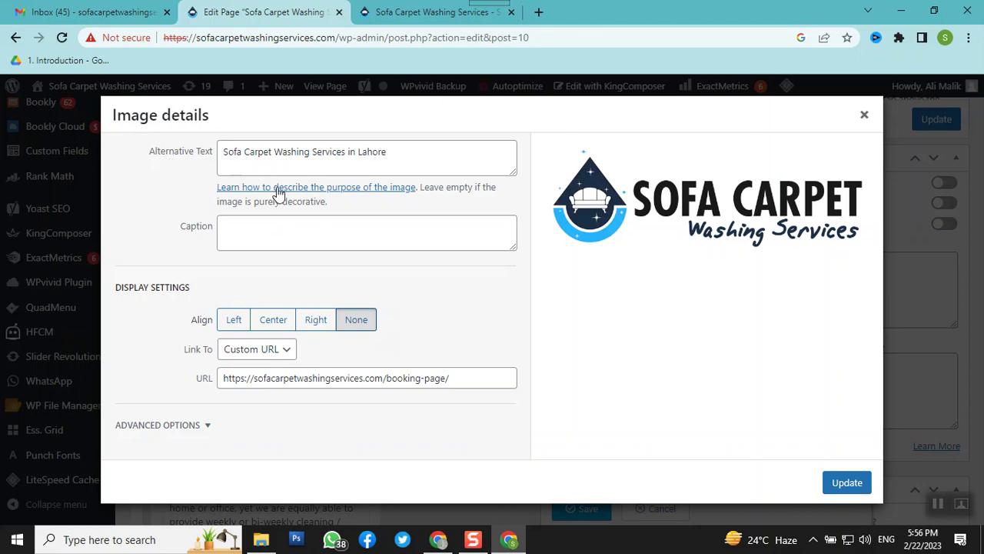
triple_click(275, 160)
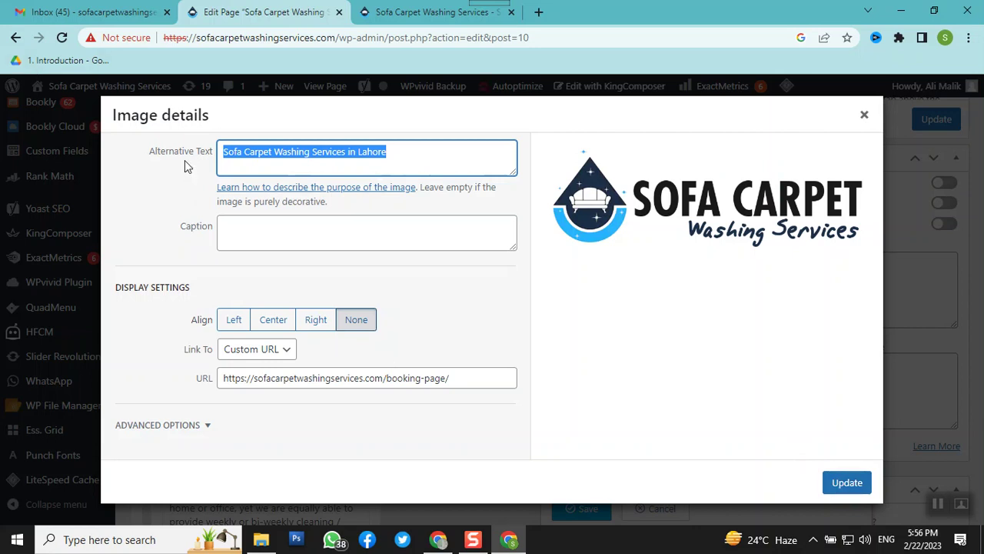
left_click(227, 157)
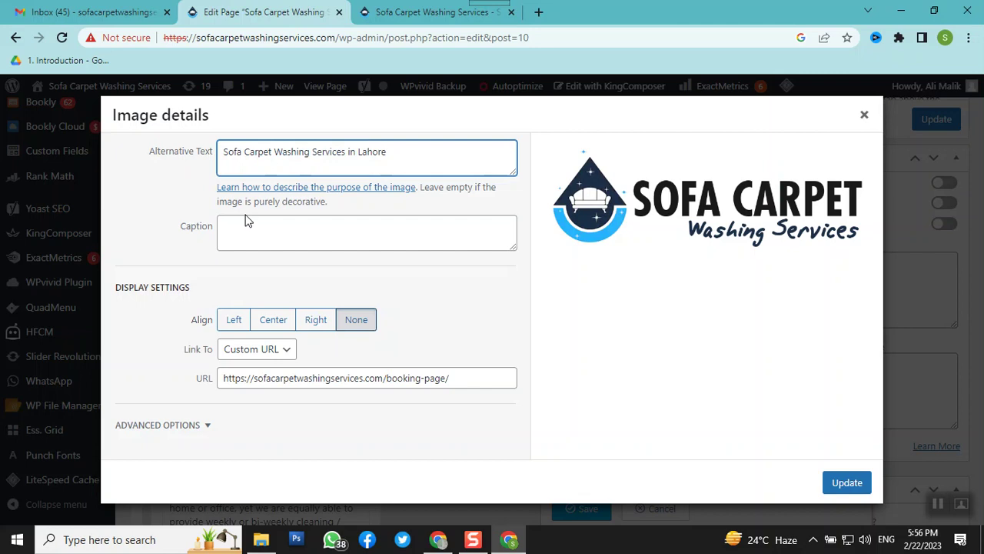
type("Best")
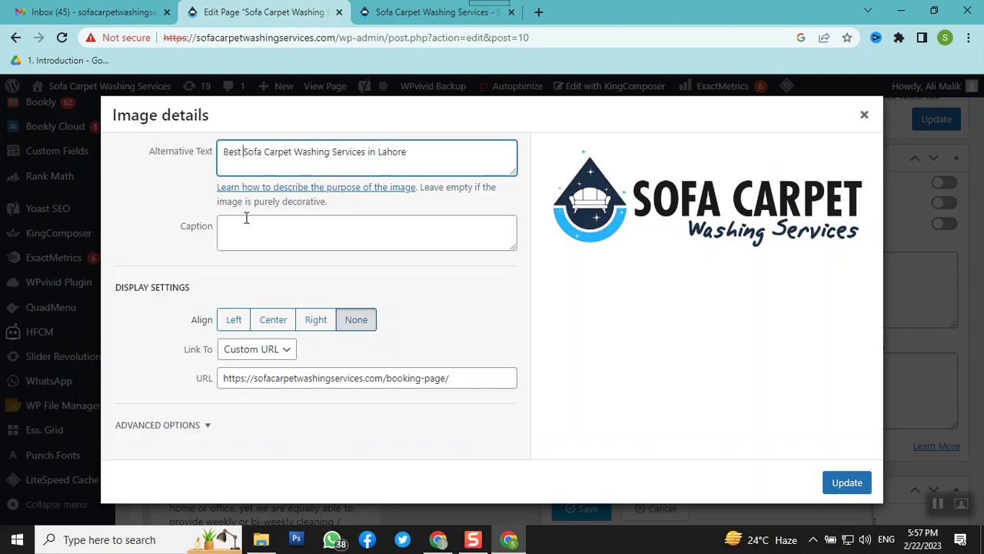
Copy the alt text into the Caption field and apply the image changes
left_click(256, 232)
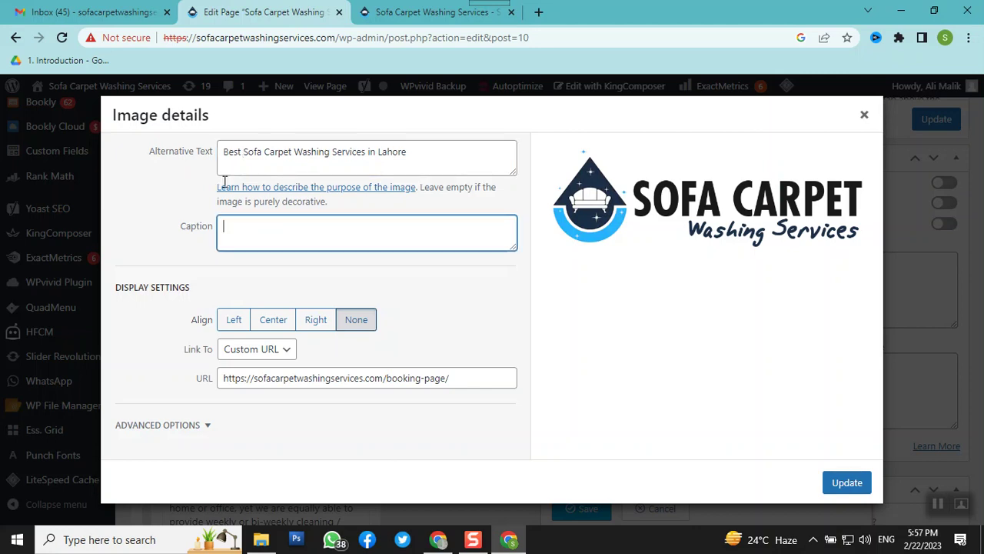
left_click(246, 149)
key("ctrl+a")
key("ctrl+c")
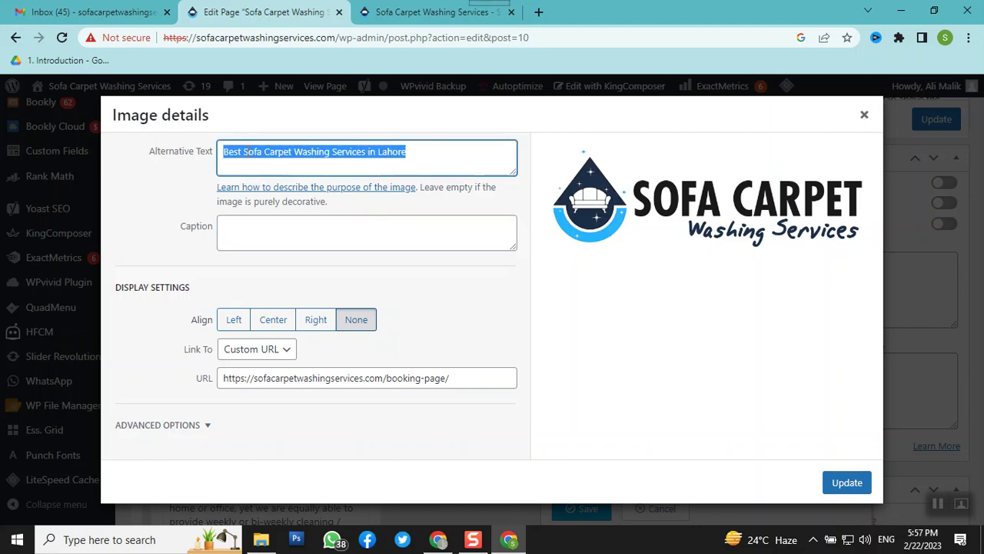
left_click(262, 231)
key("ctrl+v")
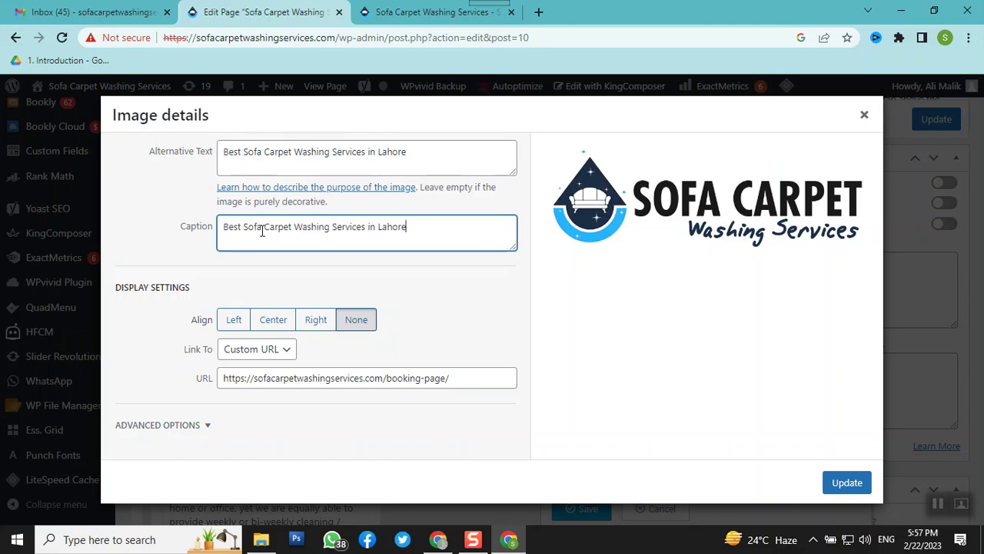
left_click(846, 484)
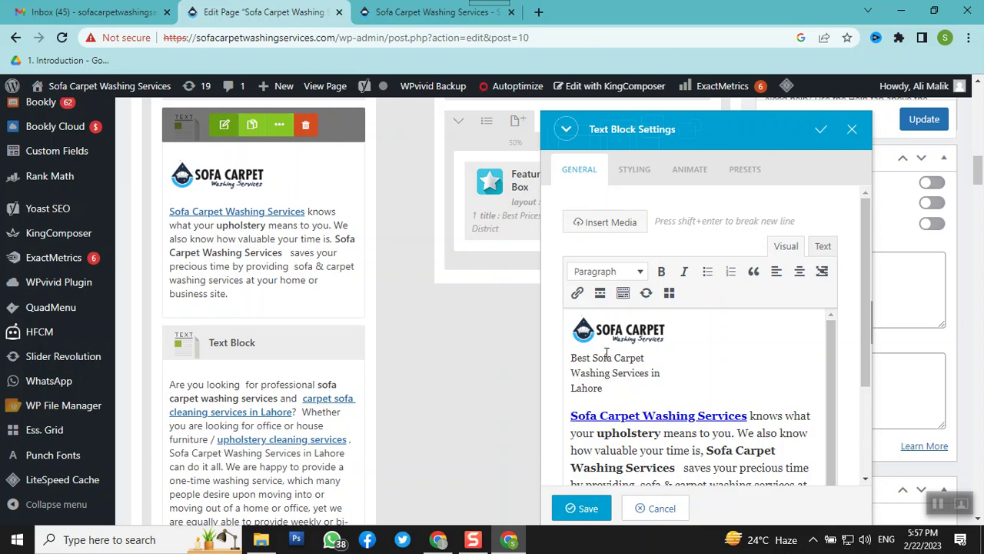
Delete the logo's caption text, update the image, and save the text block
left_click(605, 325)
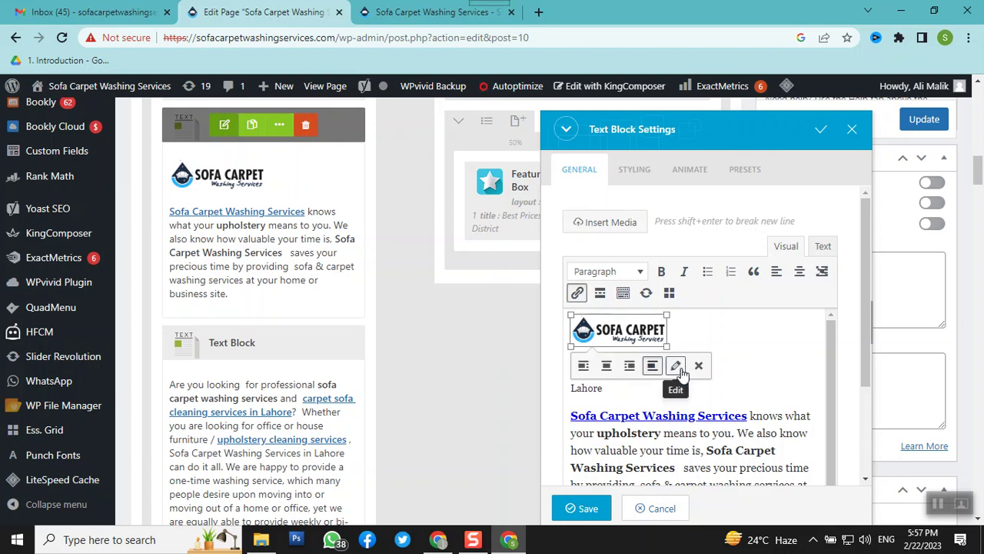
left_click(679, 369)
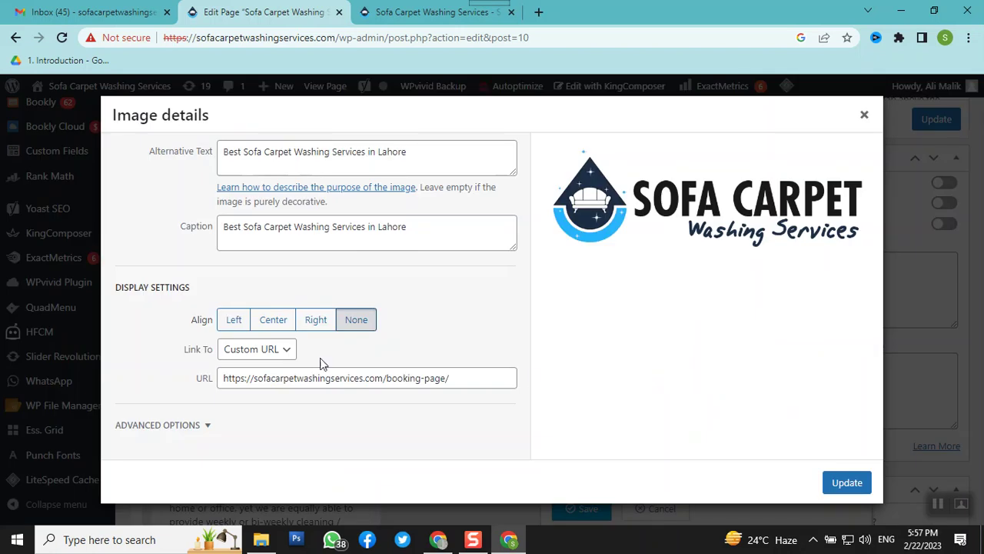
left_click(408, 227)
left_click_drag(414, 227, 222, 227)
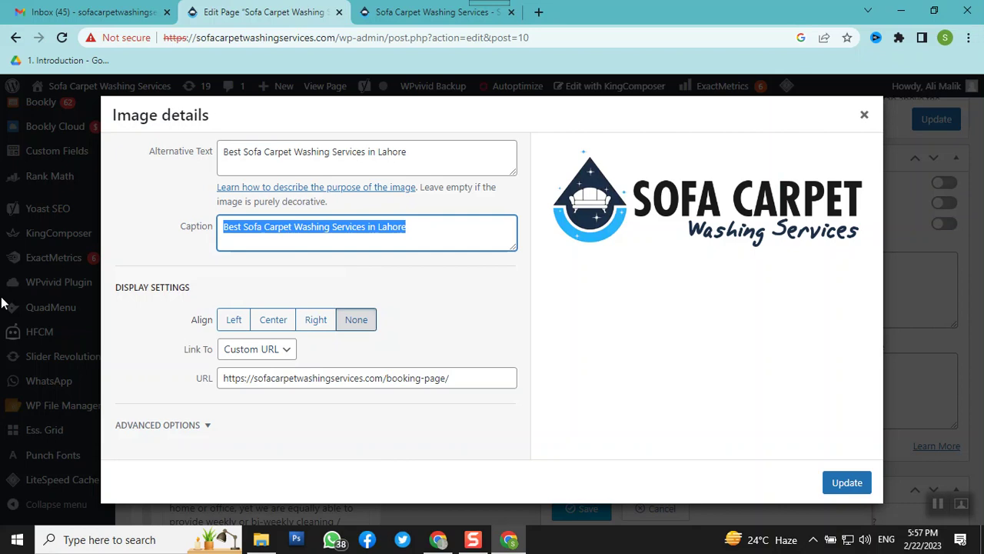
key("BackSpace")
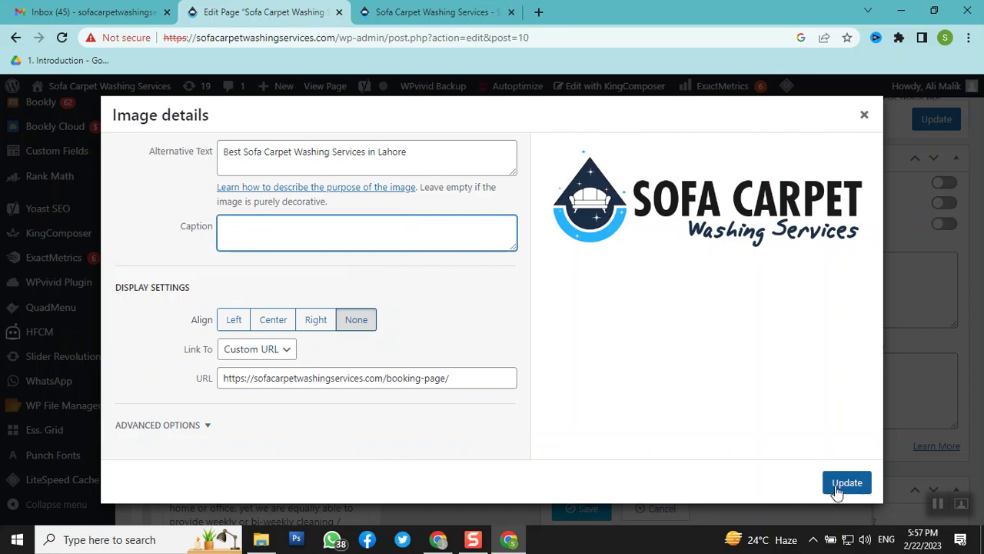
left_click(846, 483)
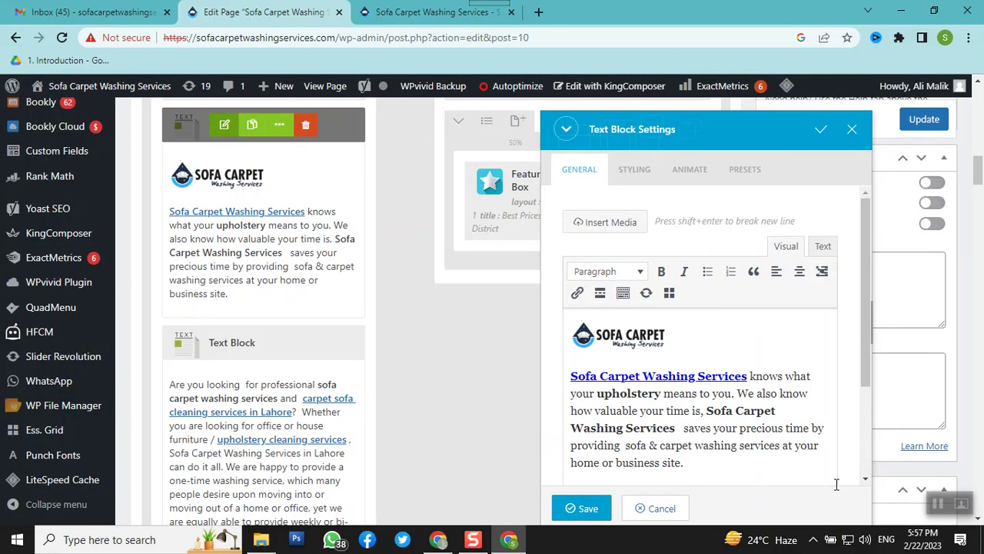
left_click(571, 510)
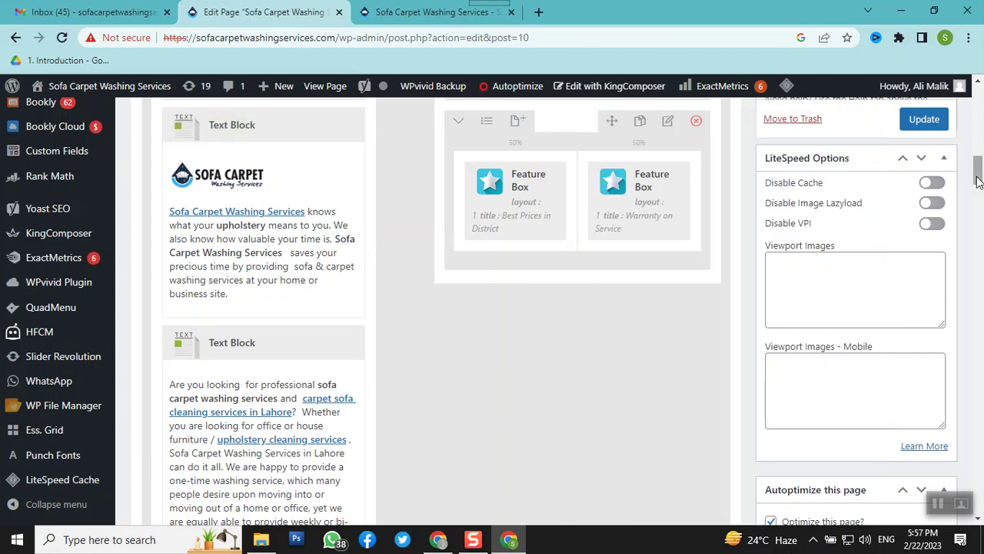
Update the page and reload the live site tab
left_click(924, 120)
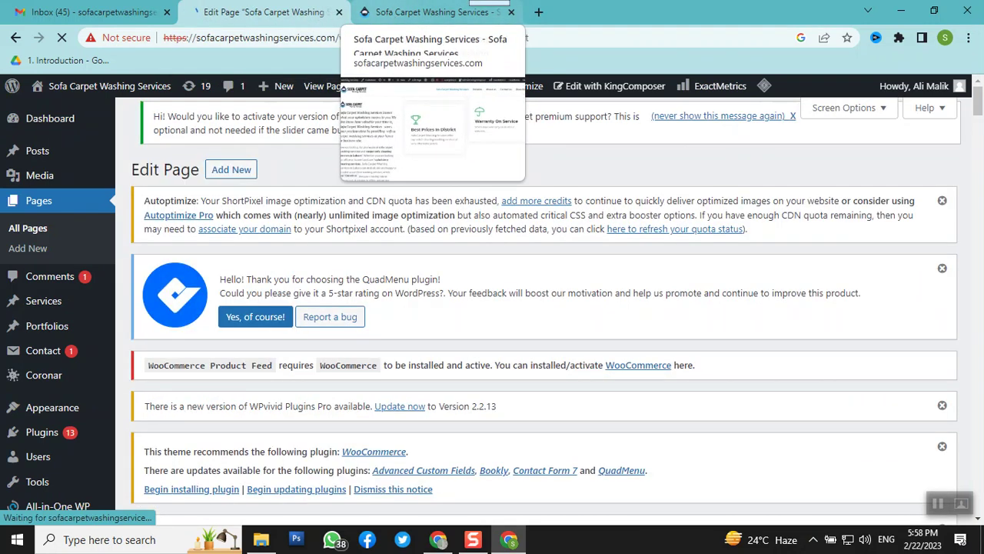
left_click(402, 14)
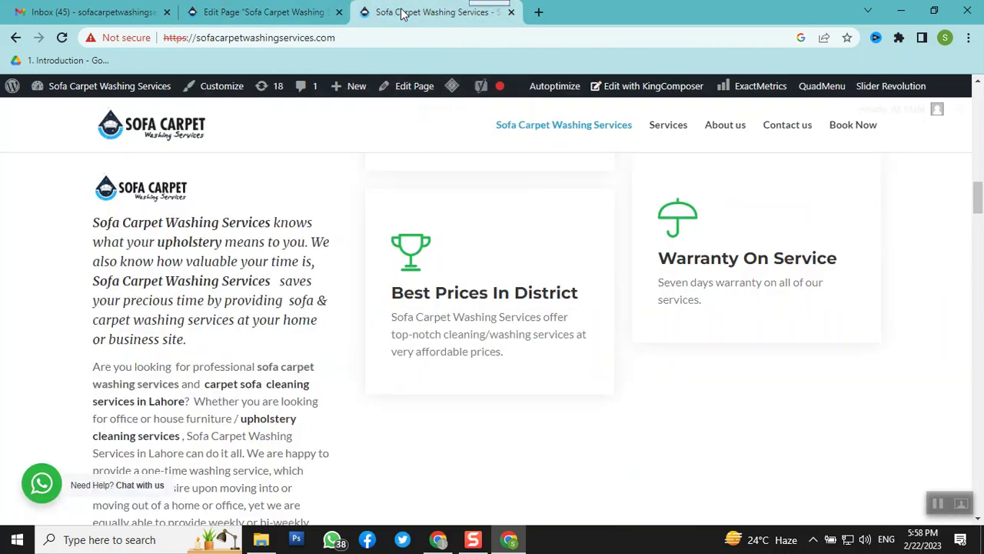
right_click(402, 13)
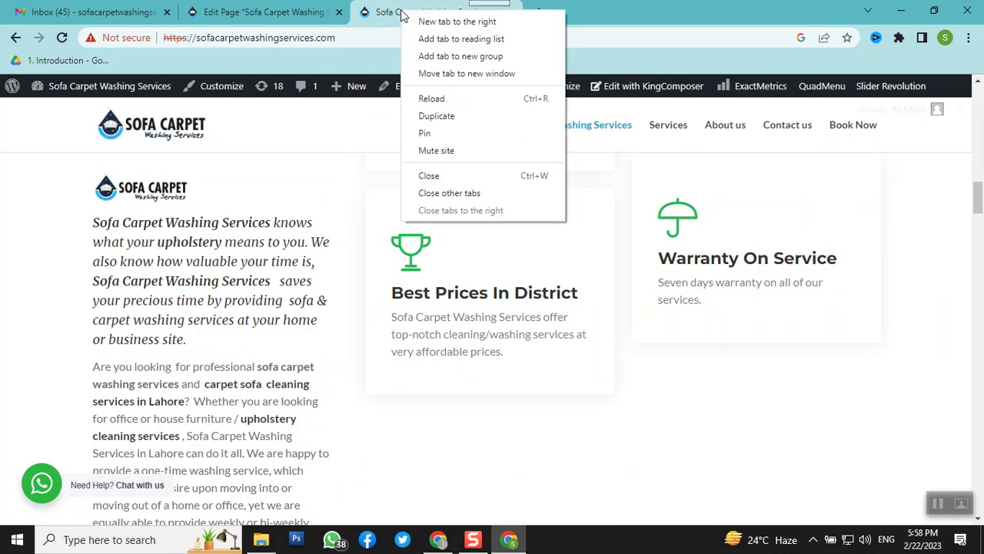
left_click(423, 100)
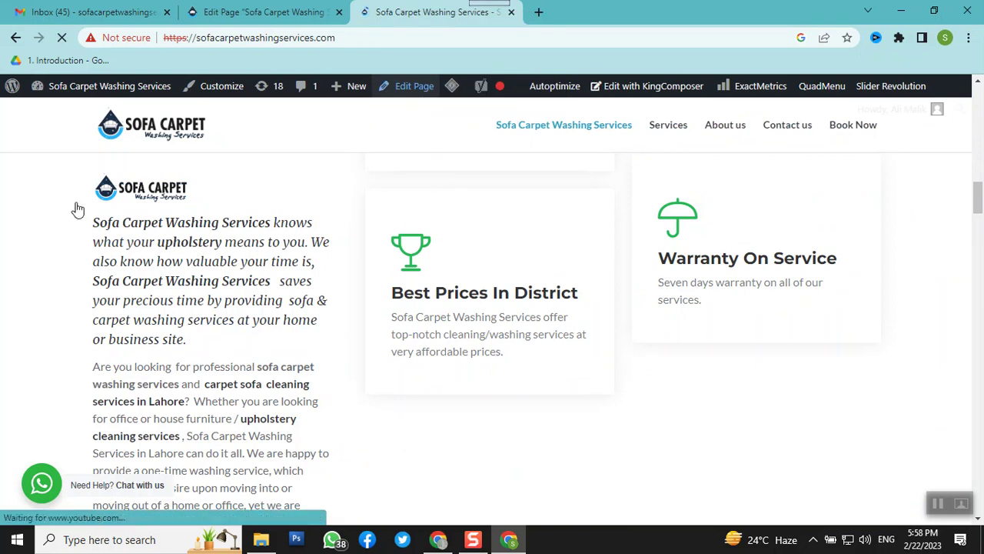
Check the reloaded homepage shows the logo without caption, then return to Edit Page
scroll(132, 196, "down", 8)
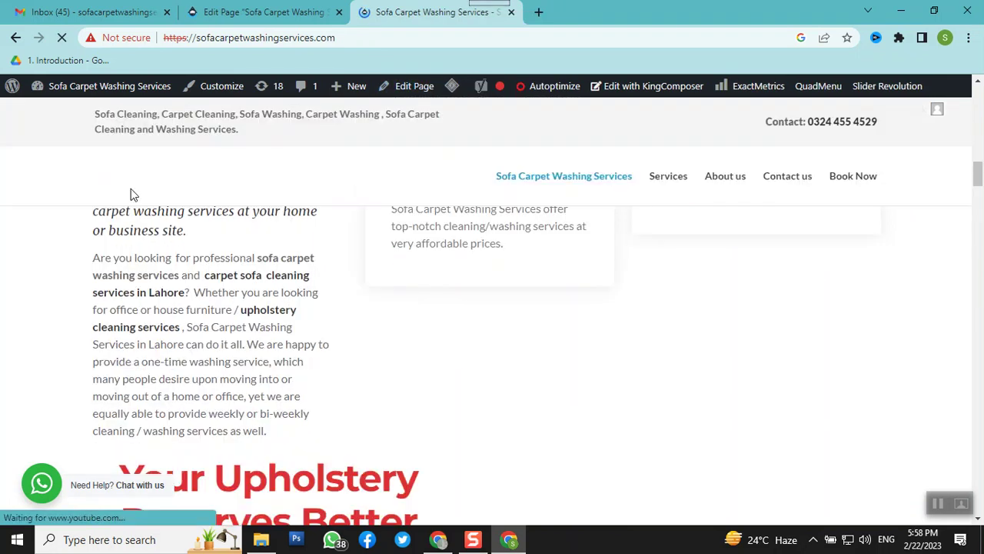
scroll(416, 305, "down", 10)
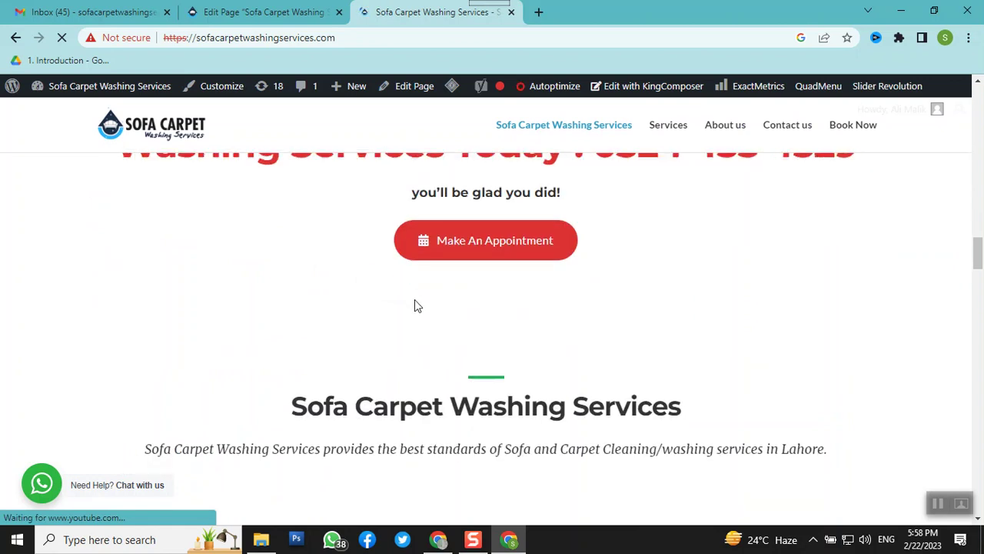
scroll(415, 307, "down", 10)
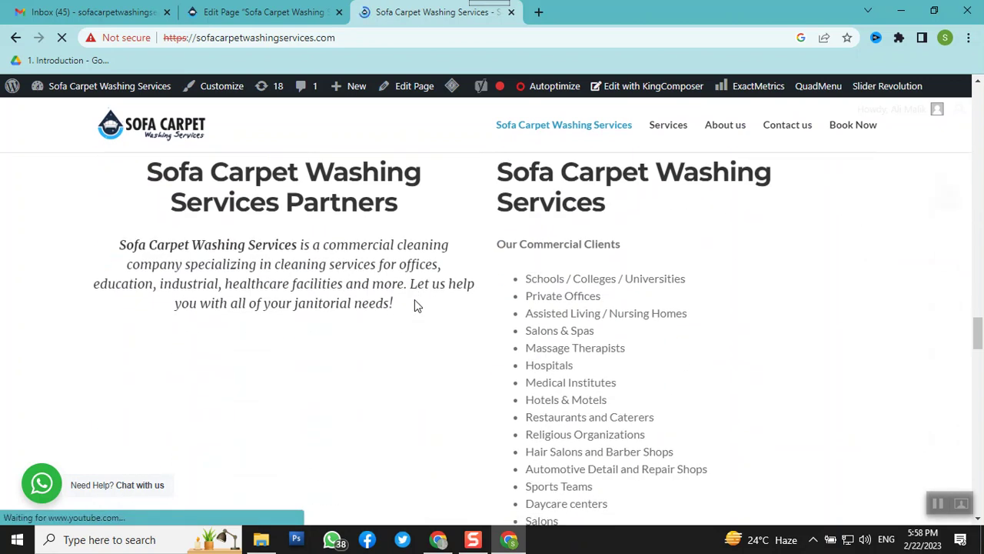
scroll(414, 305, "up", 10)
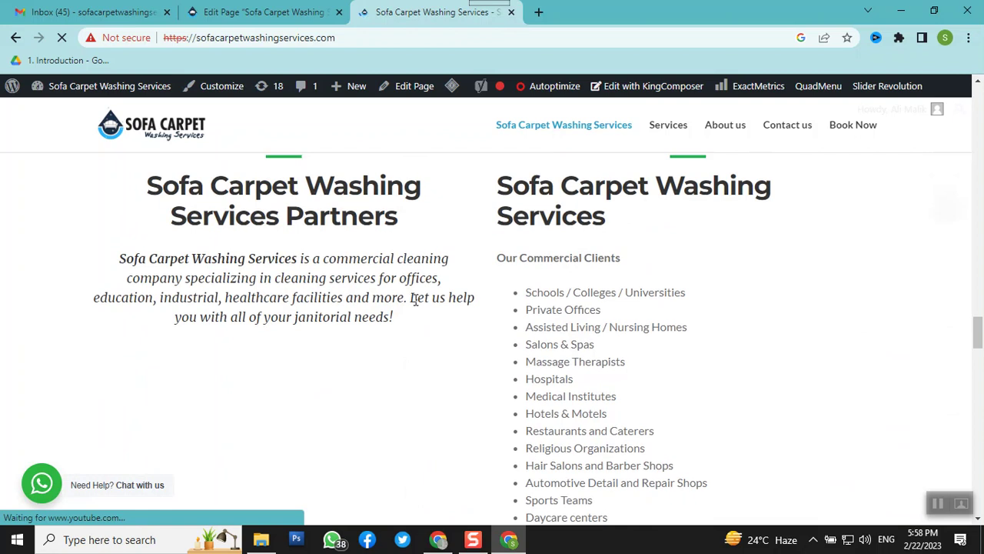
scroll(415, 306, "up", 3)
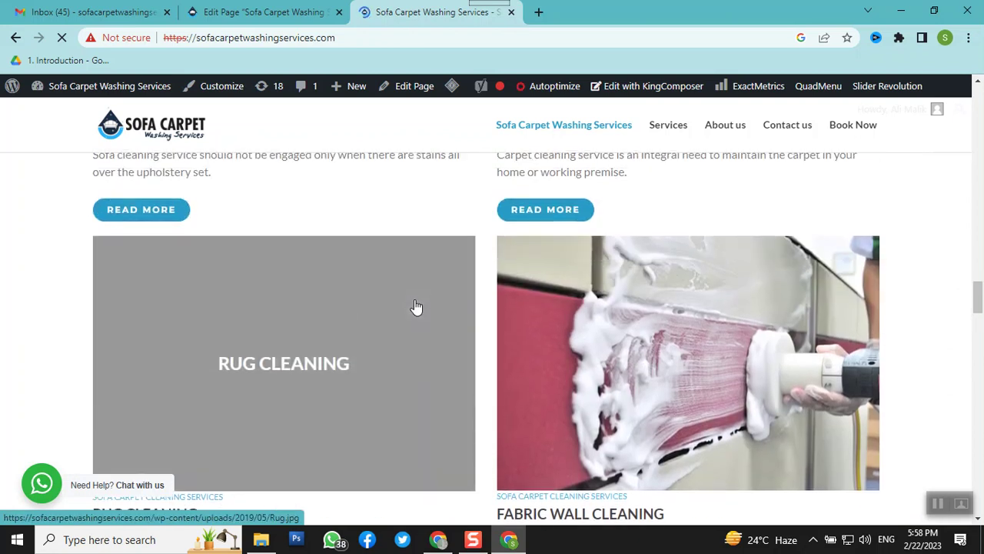
scroll(415, 307, "up", 4)
scroll(415, 307, "down", 2)
scroll(415, 307, "up", 1)
scroll(415, 305, "up", 8)
scroll(414, 305, "down", 3)
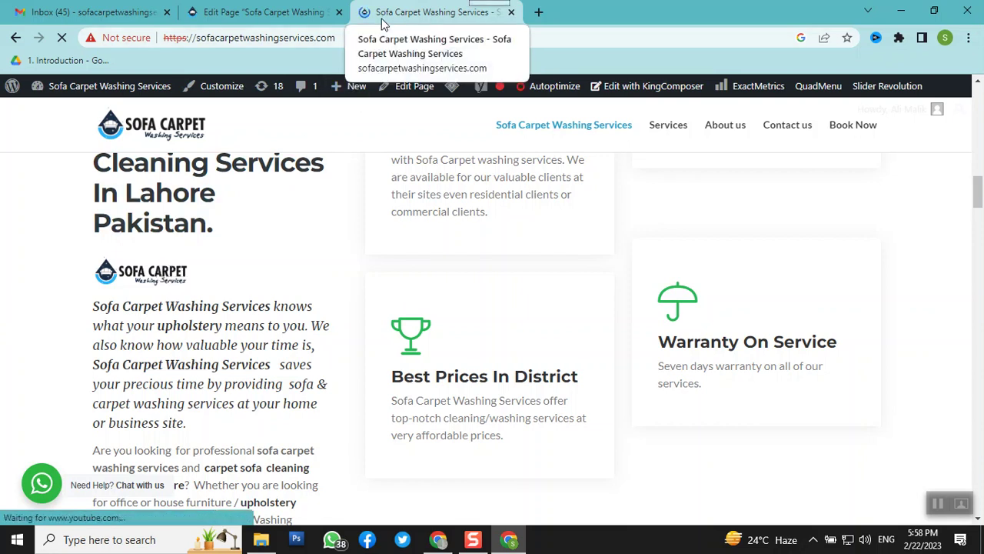
left_click(257, 13)
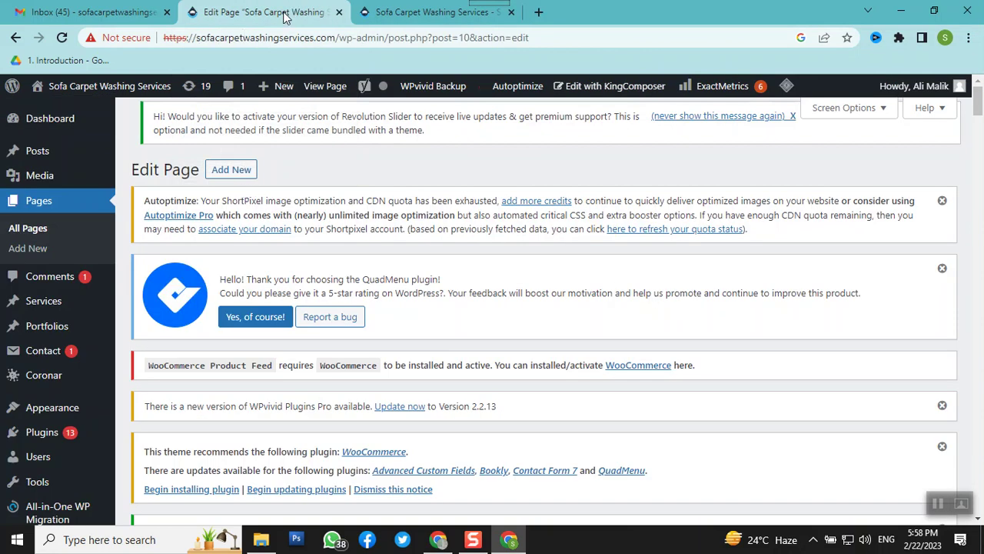
Edit the first KingComposer Text Block, the one with the logo and intro paragraph
scroll(367, 232, "down", 1)
scroll(367, 232, "down", 11)
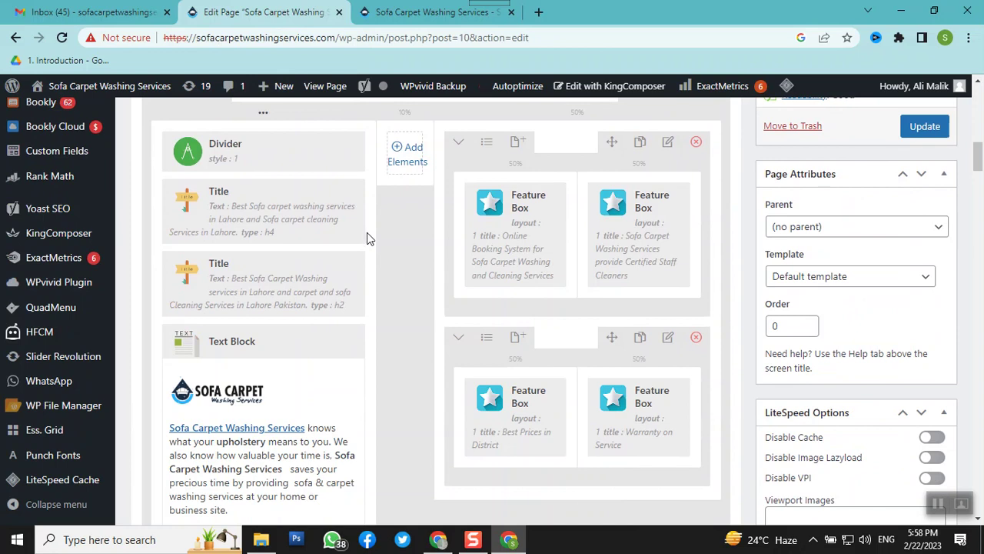
scroll(367, 232, "up", 1)
scroll(366, 232, "down", 3)
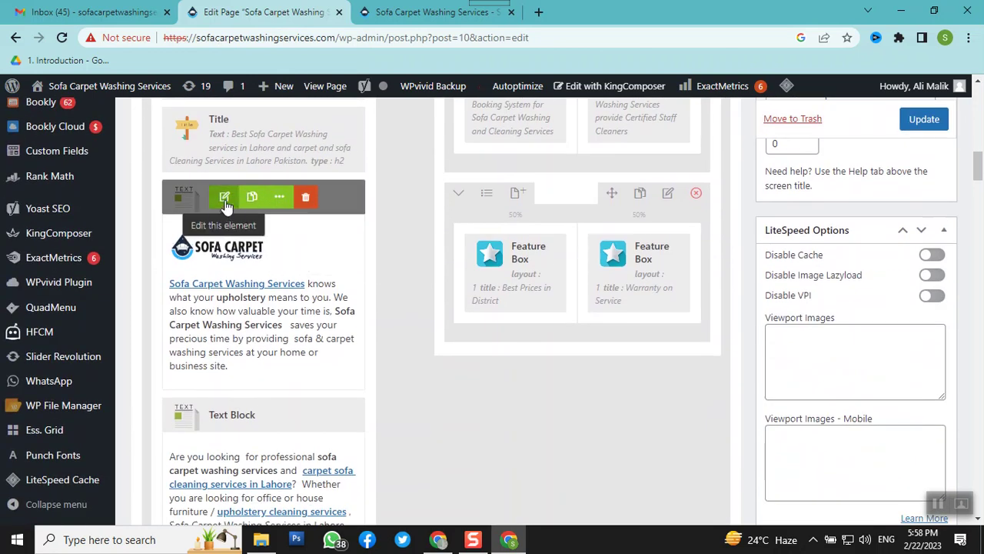
left_click(225, 198)
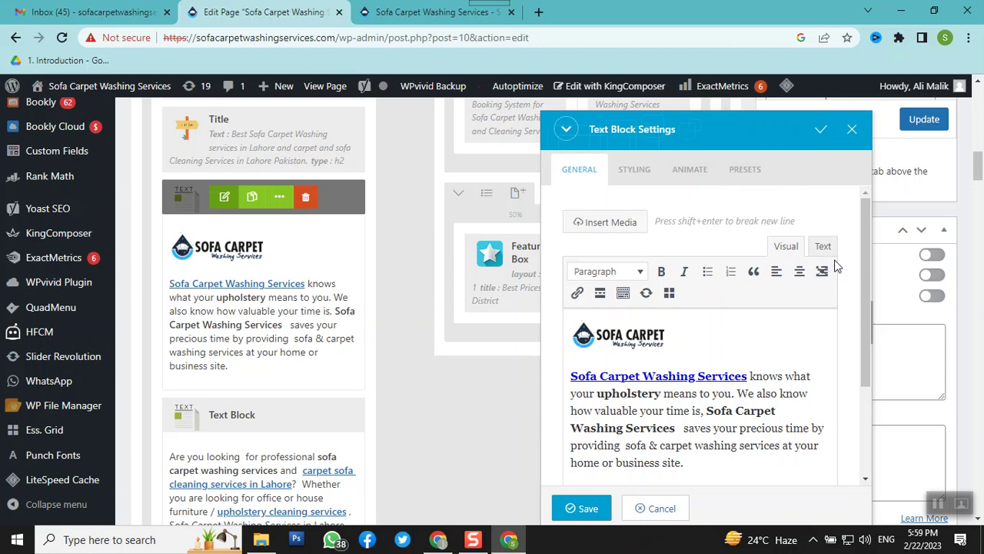
Enlarge the Text Block Settings dialog, shift it left, and switch to its Text (HTML) view
left_click_drag(878, 279, 972, 279)
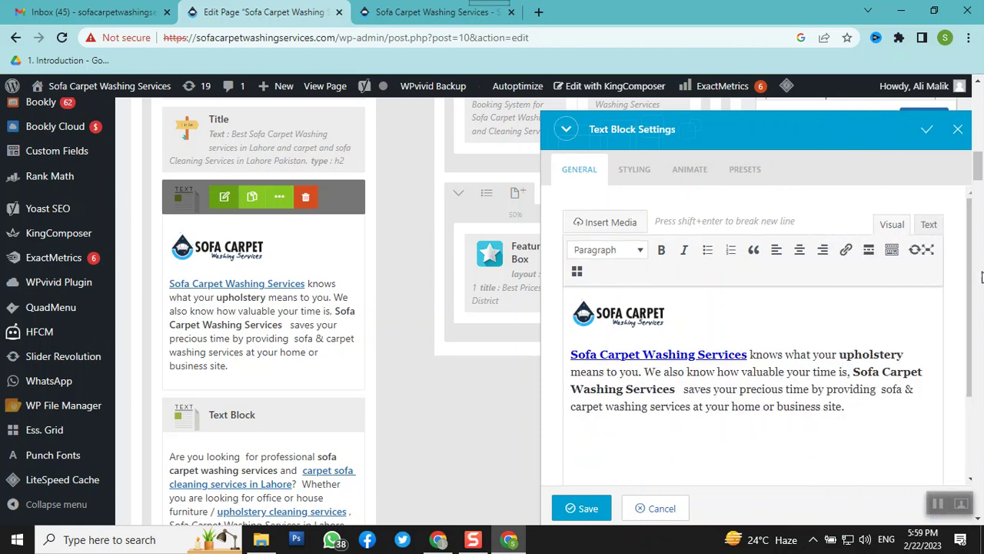
left_click_drag(794, 127, 410, 103)
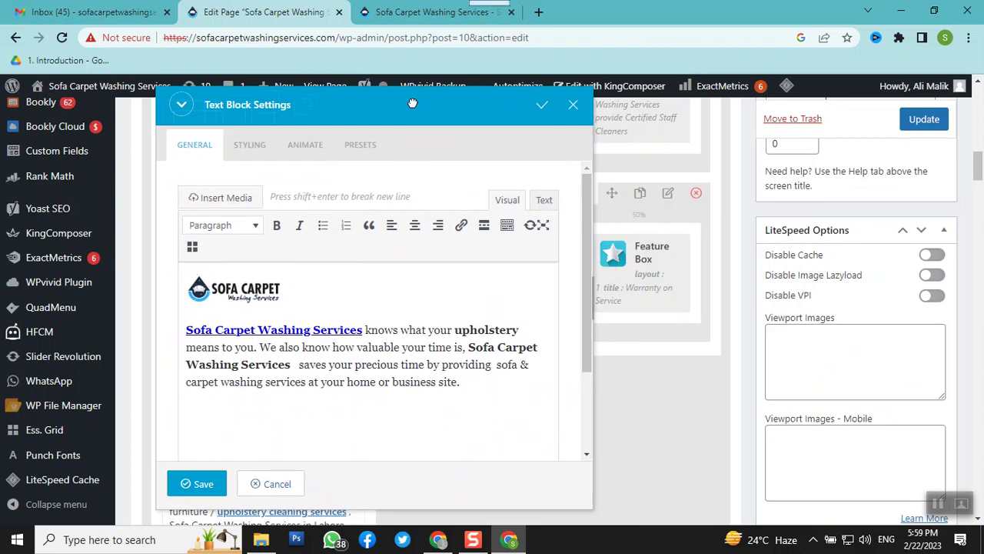
left_click_drag(590, 238, 821, 315)
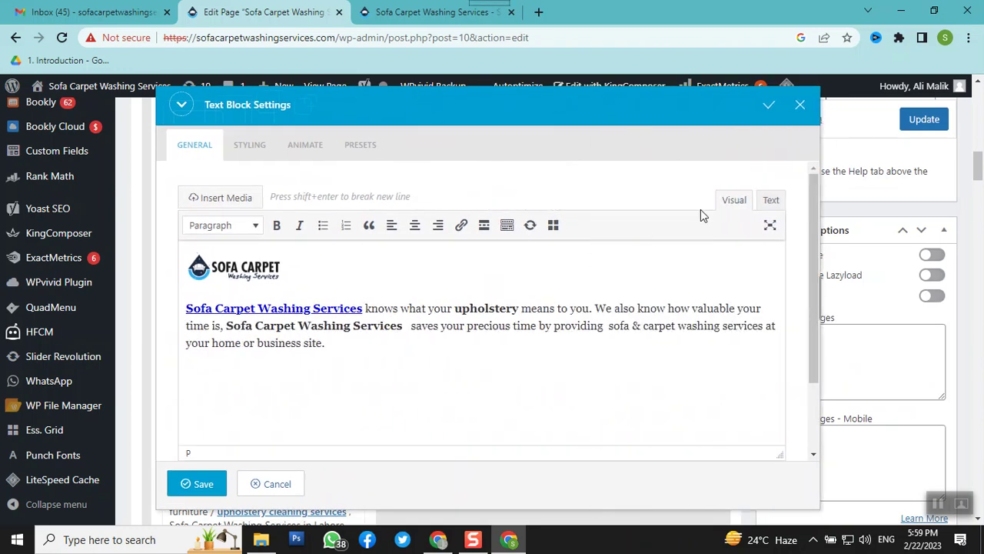
left_click(769, 201)
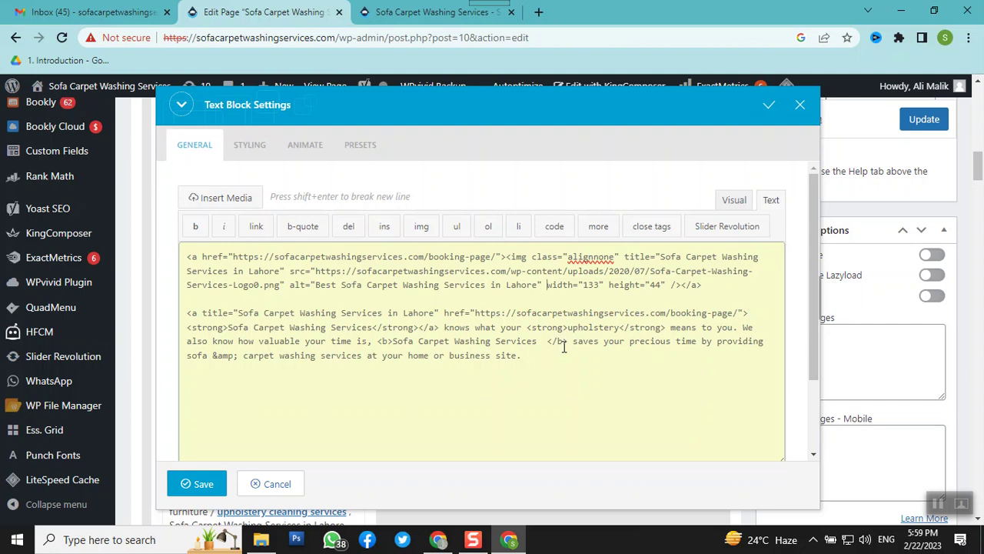
Add title="Best Sofa Carpet Washing Services" to the logo img tag before width, then save the block
type("title")
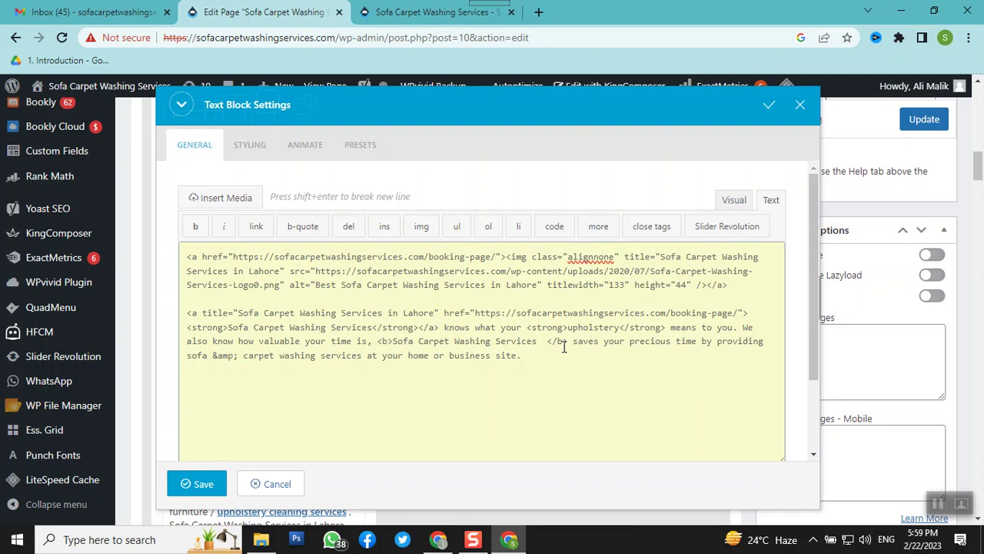
type("=")
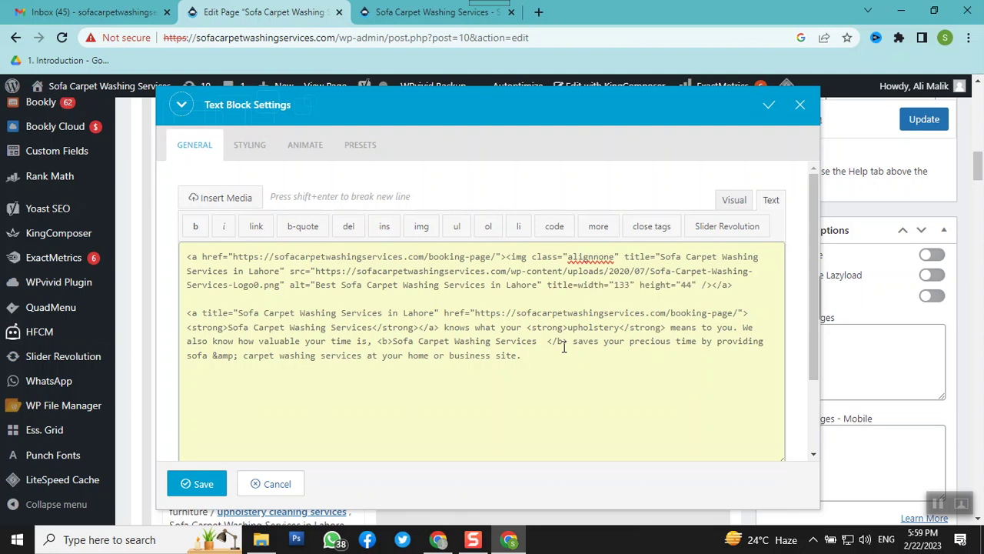
type("\"\"")
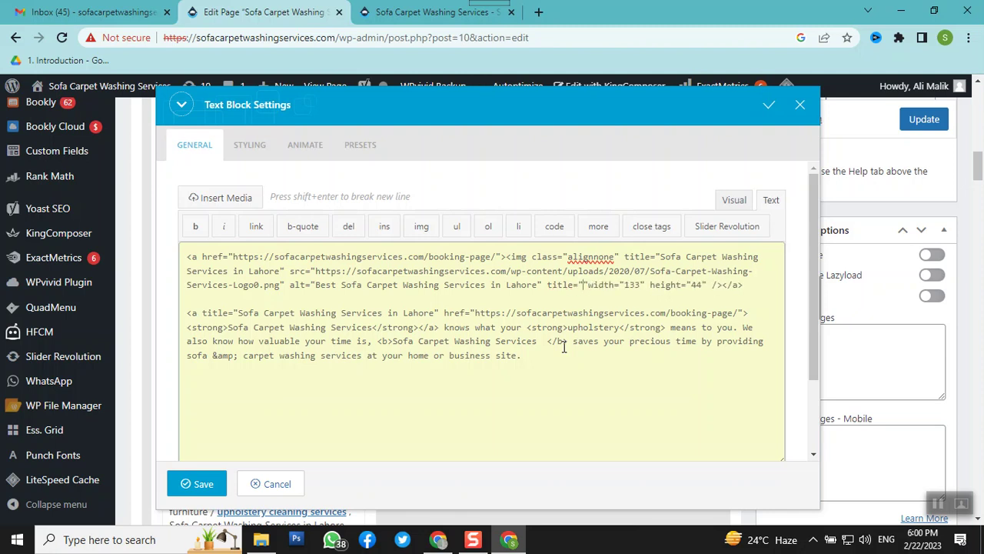
type("Best ")
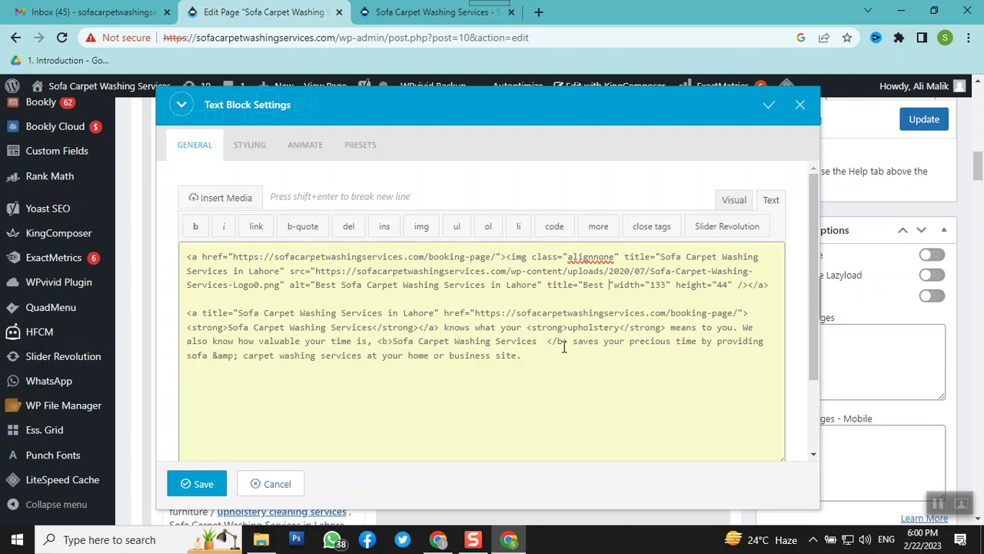
type("Sofa ")
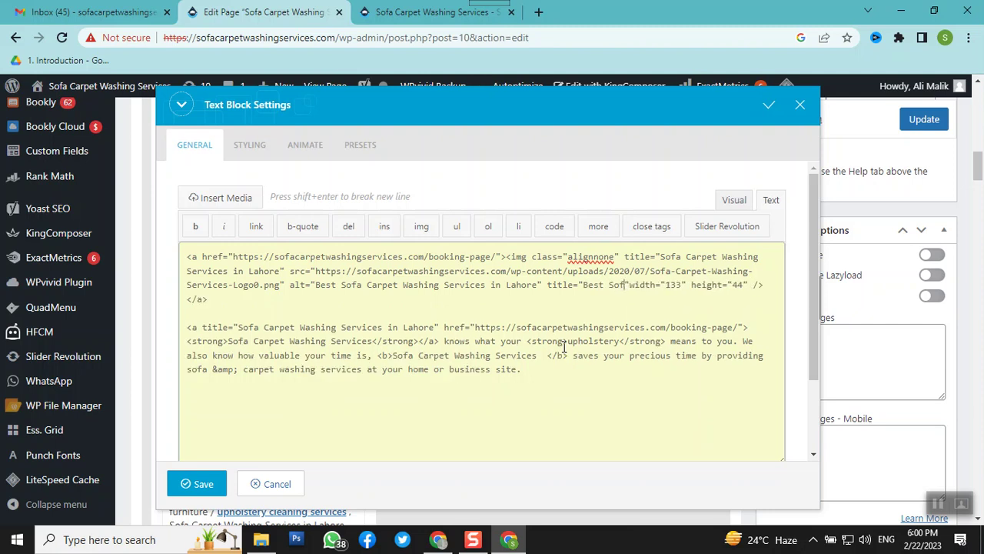
type("Carpet ")
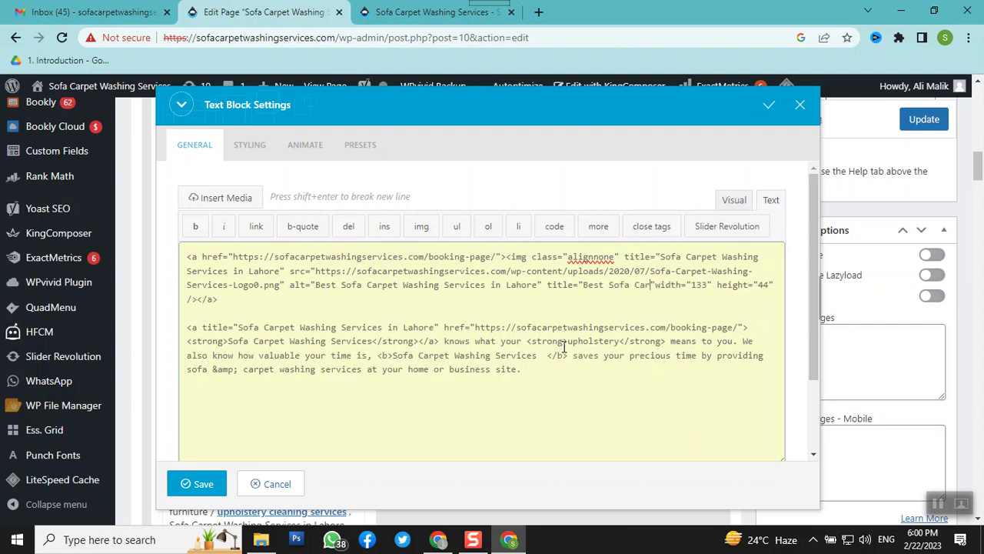
type("Washing ")
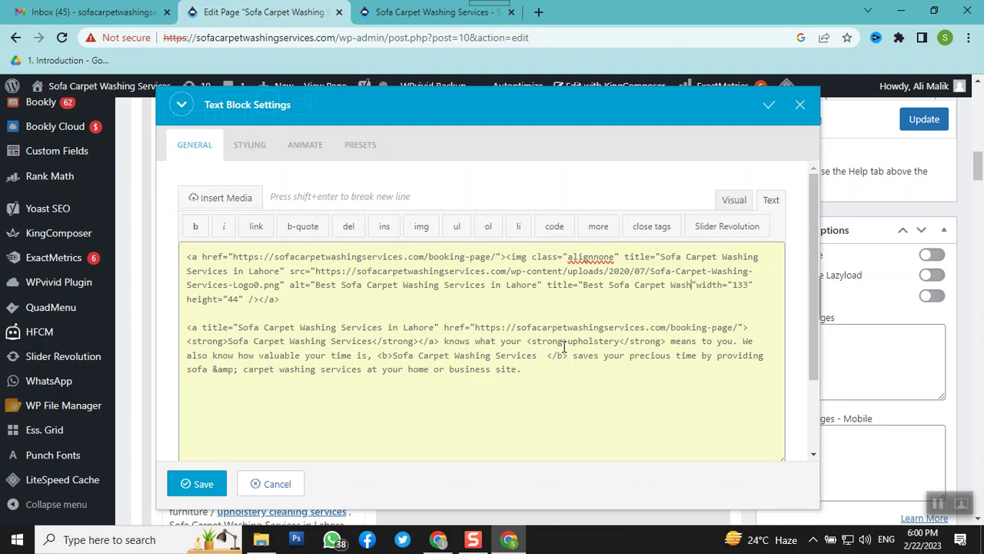
type("Services")
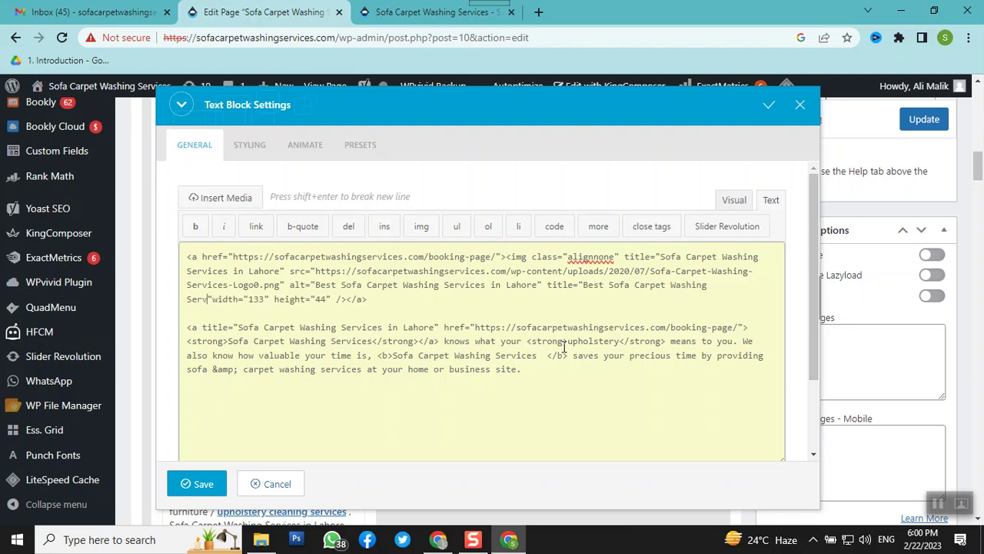
key("BackSpace")
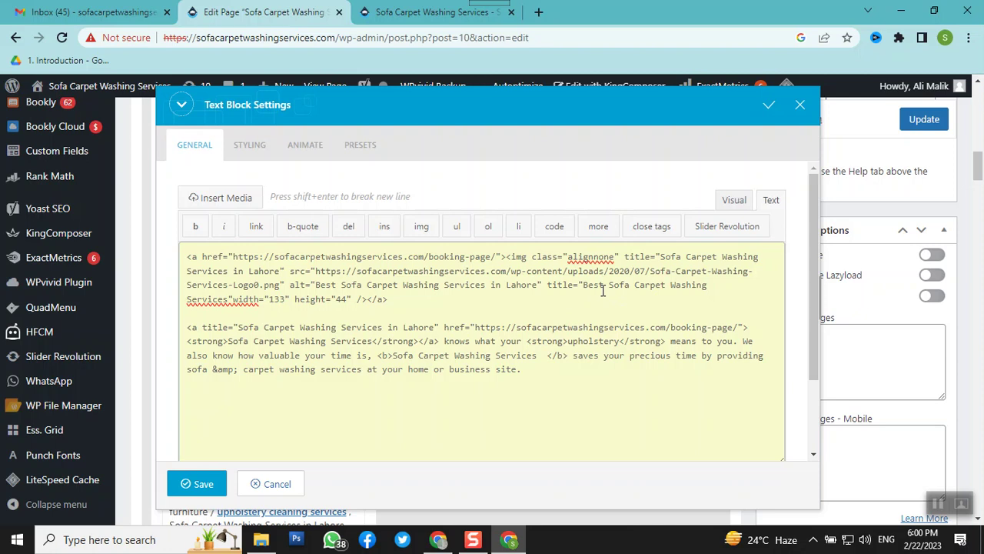
double_click(234, 303)
left_click(235, 303)
left_click(195, 486)
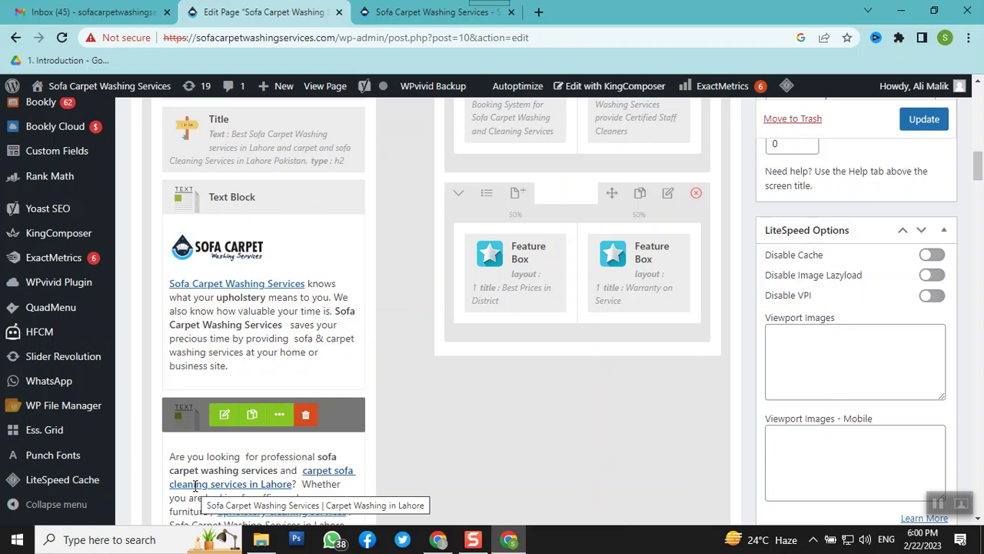
Update the home page in KingComposer to save the logo title edit
scroll(701, 299, "up", 4)
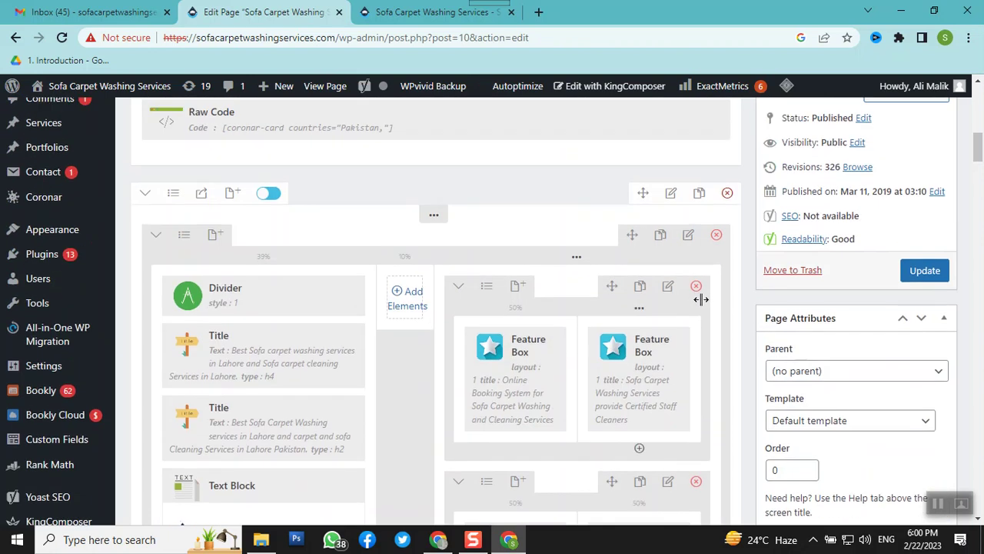
left_click(925, 271)
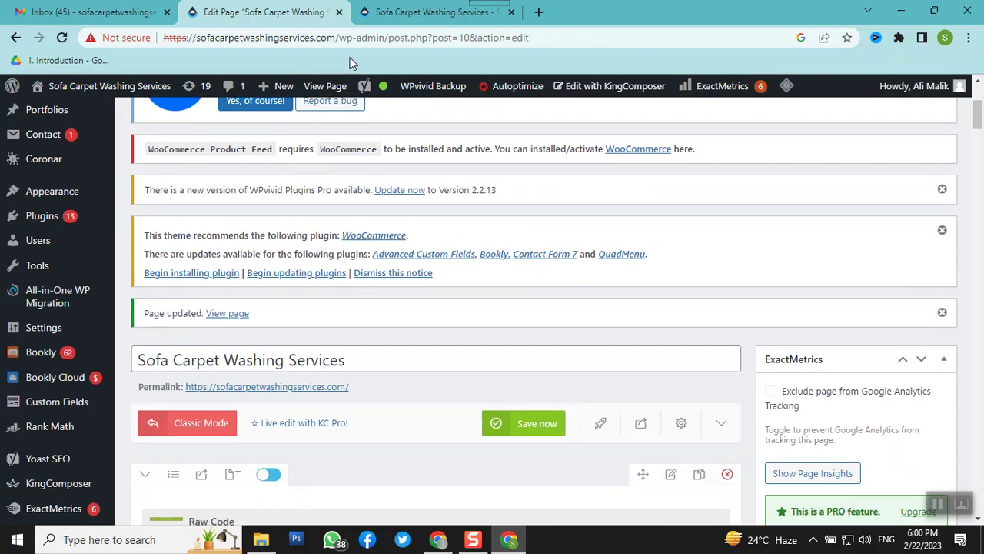
Reload the live home page tab and scroll through it to check the published logo change
left_click(396, 13)
right_click(394, 14)
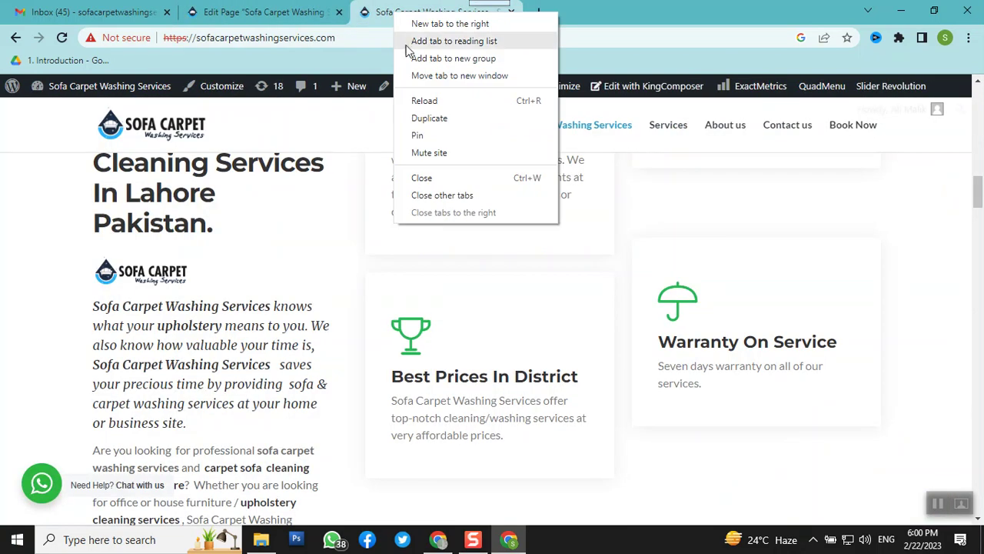
left_click(438, 105)
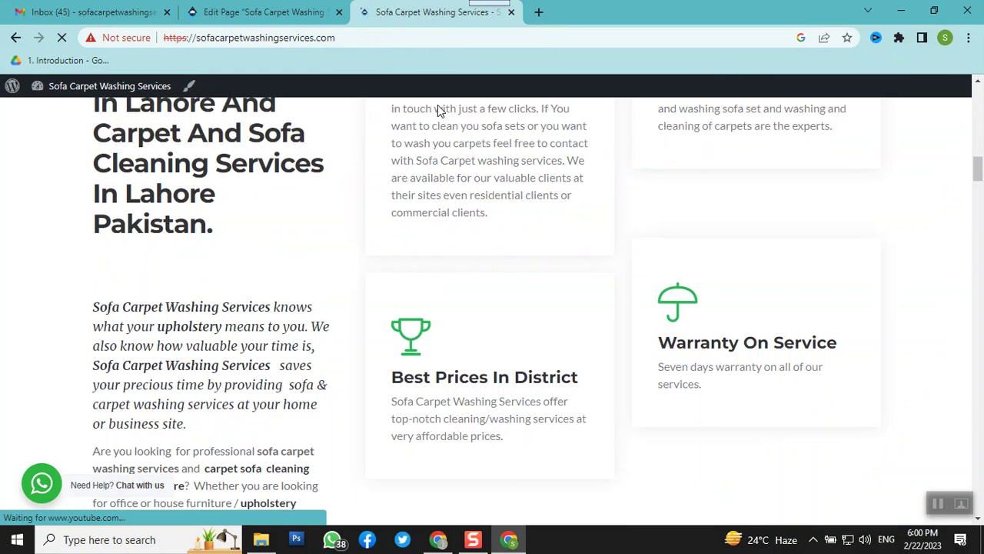
scroll(225, 353, "down", 5)
scroll(177, 360, "up", 2)
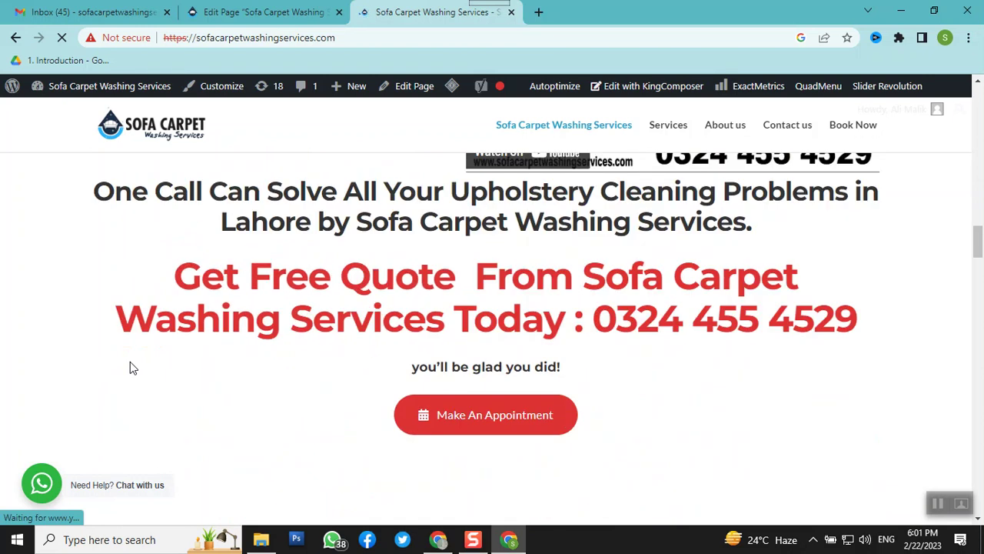
scroll(130, 363, "down", 10)
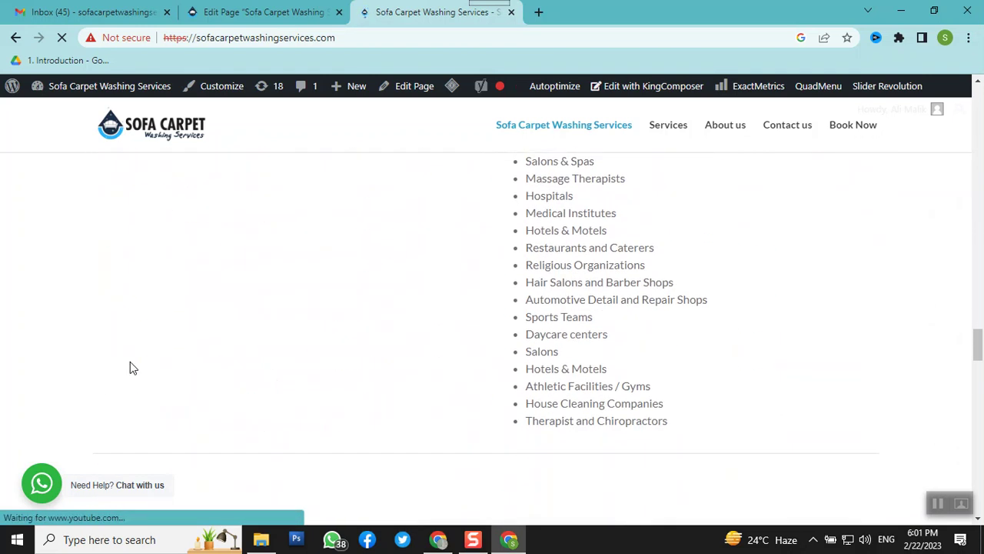
scroll(130, 367, "up", 15)
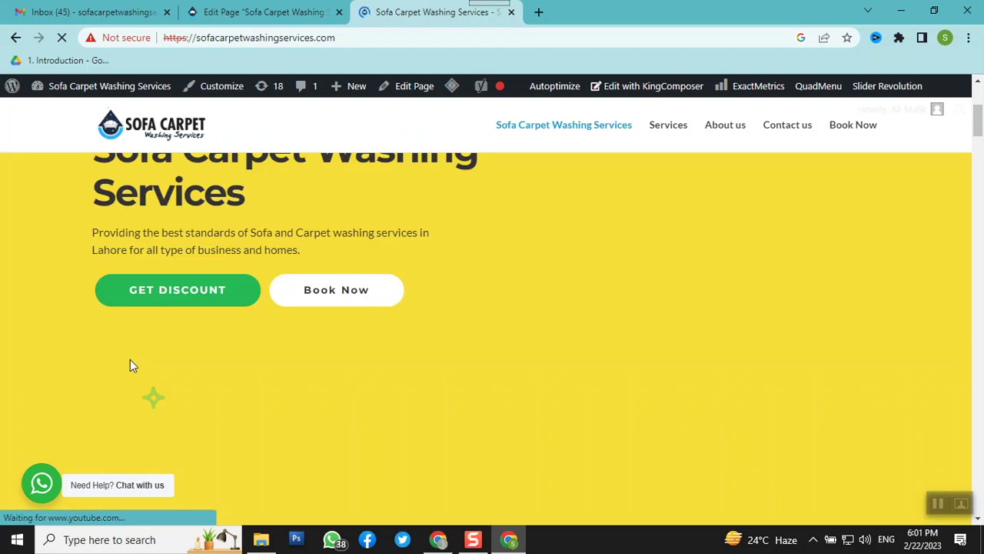
scroll(130, 360, "down", 8)
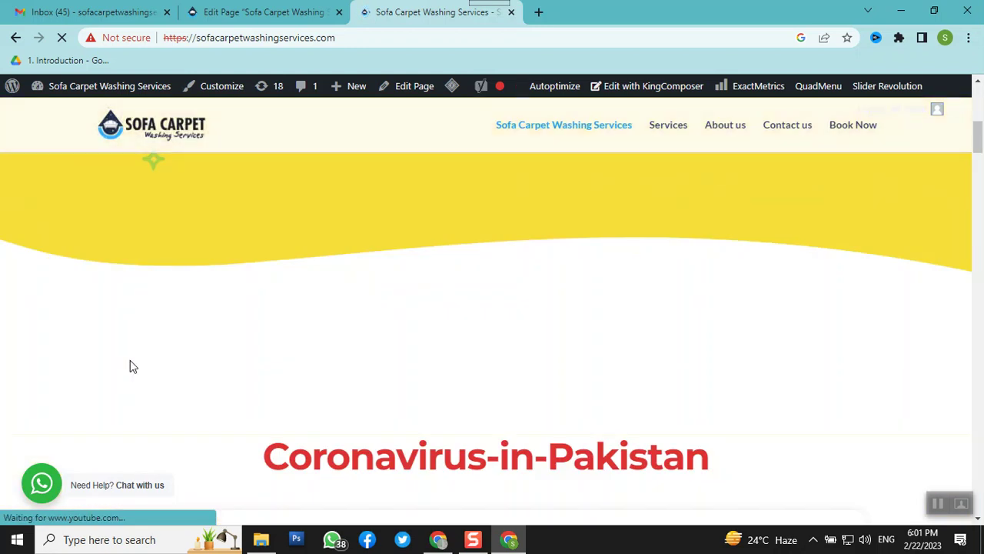
scroll(130, 360, "down", 7)
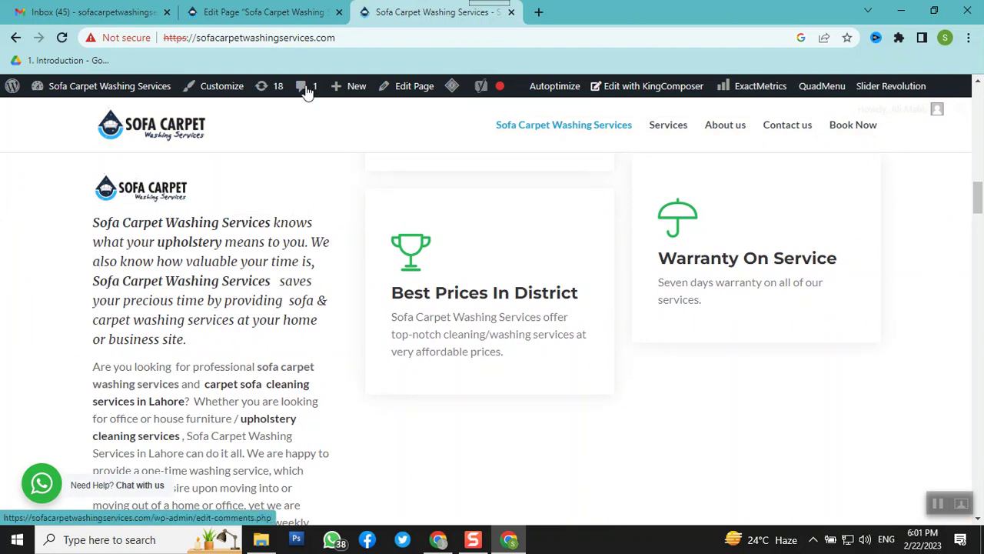
Back in Edit Page, locate the 'Sofa Carpet Washing Services' phrase in the second text block
left_click(291, 15)
scroll(387, 216, "down", 12)
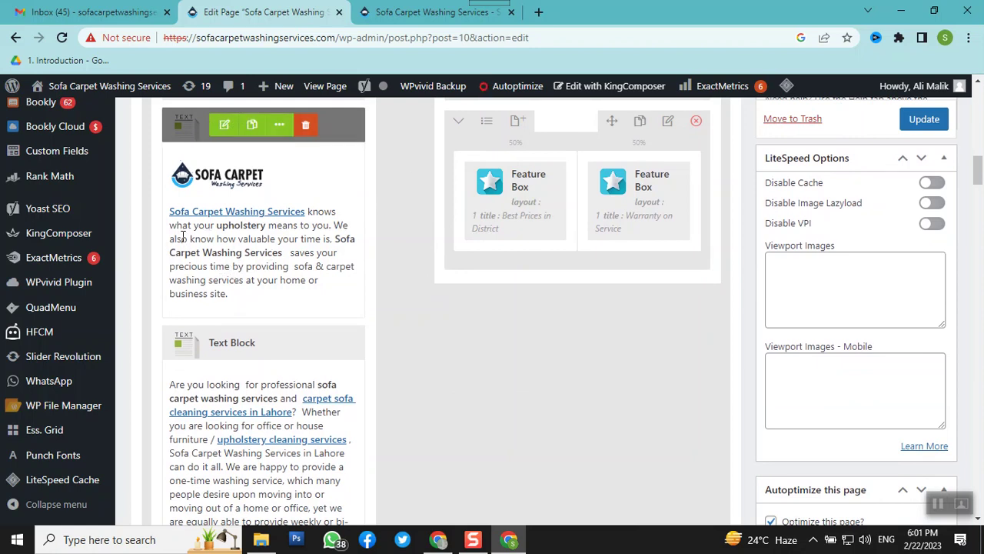
scroll(274, 326, "down", 2)
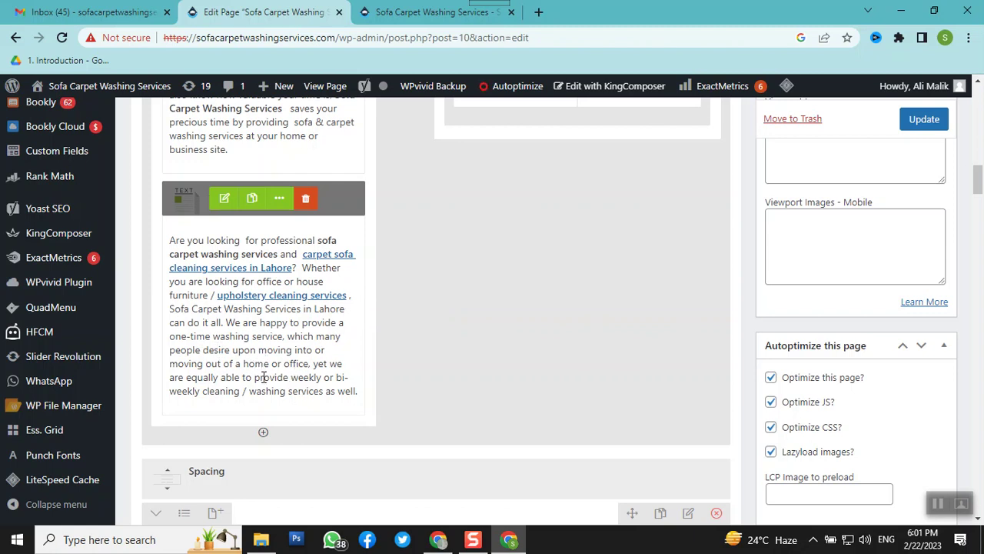
scroll(263, 376, "up", 1)
scroll(259, 371, "down", 1)
left_click_drag(171, 309, 307, 309)
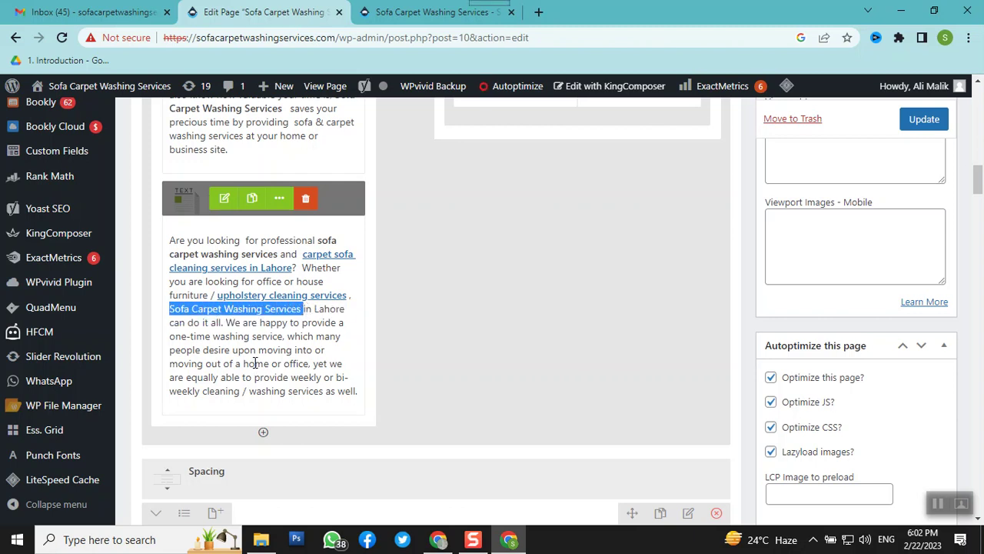
scroll(279, 362, "up", 2)
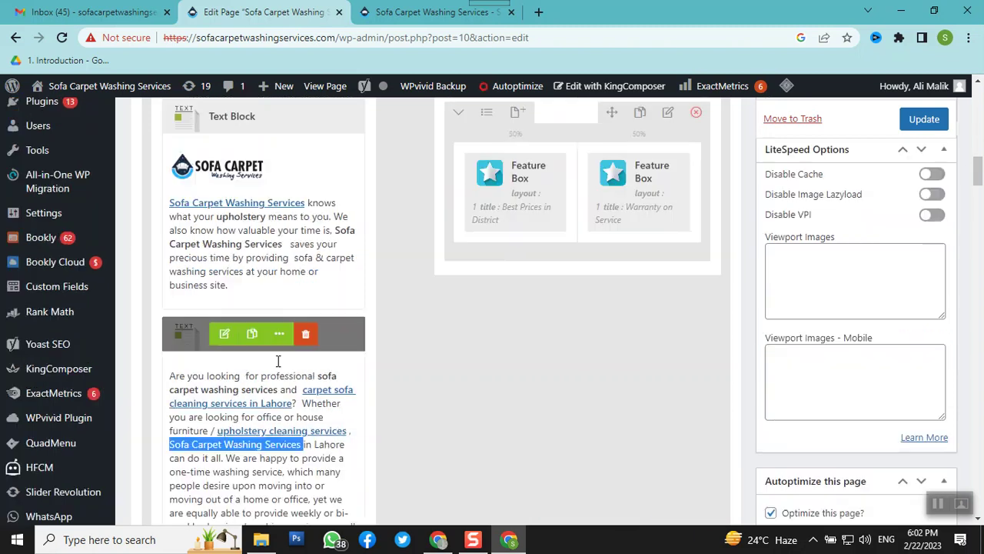
scroll(278, 362, "down", 4)
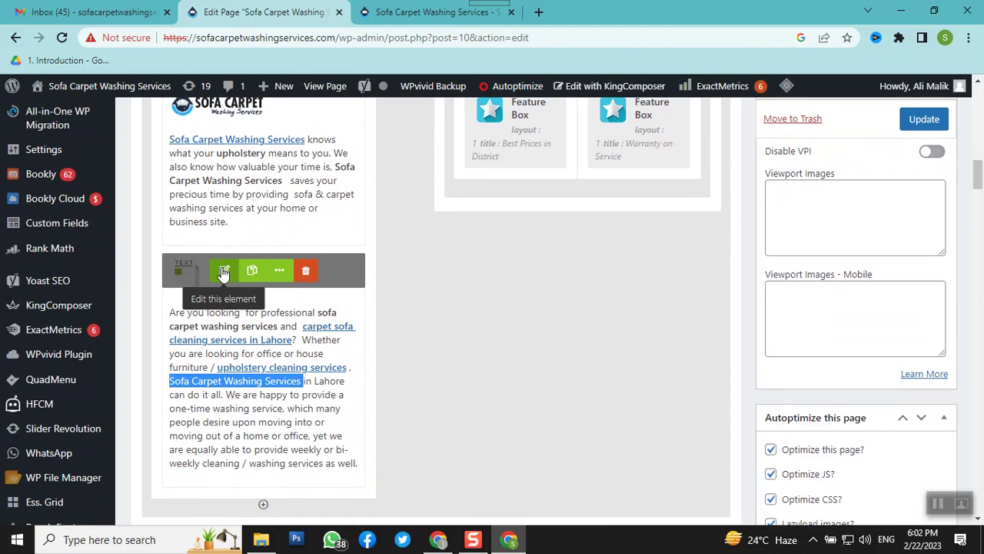
Open the second text block and bold 'Sofa Carpet Washing Services in Lahore'
left_click(222, 273)
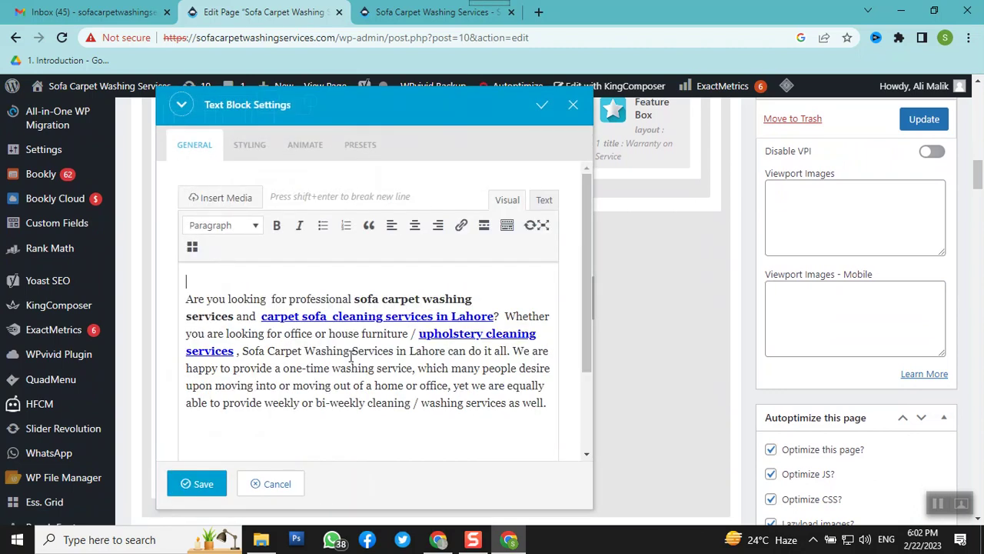
left_click_drag(243, 351, 260, 351)
key("ctrl+z")
left_click_drag(242, 351, 445, 352)
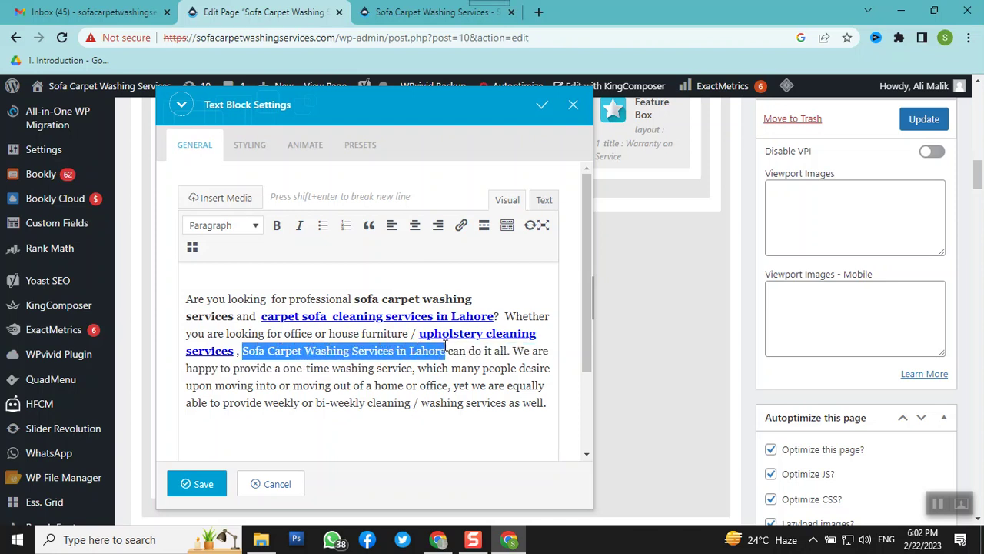
left_click(276, 228)
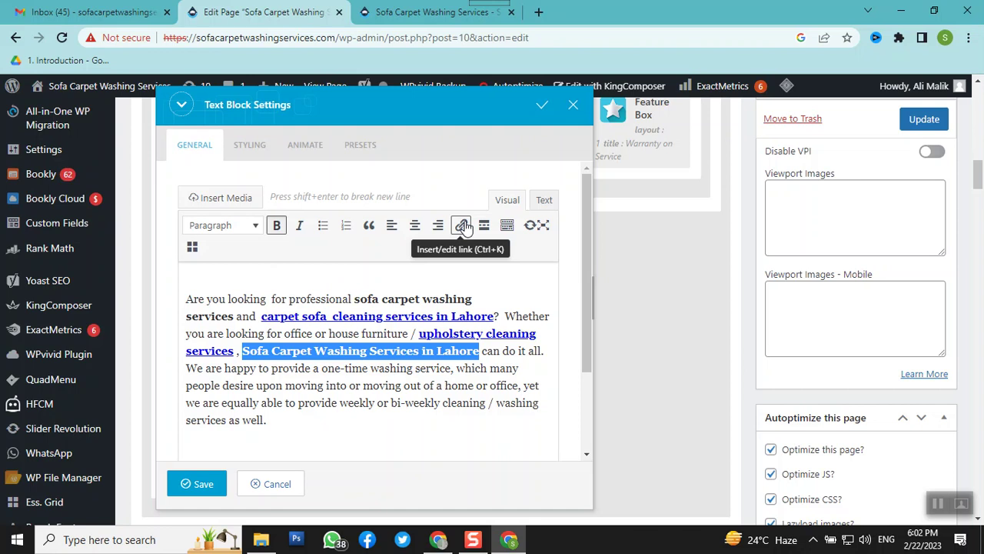
left_click(462, 225)
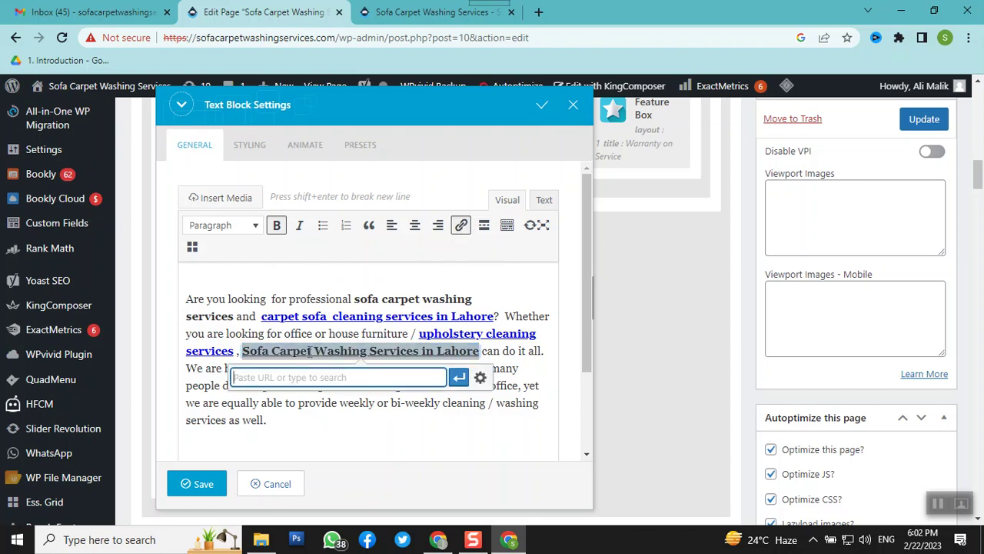
type("htt")
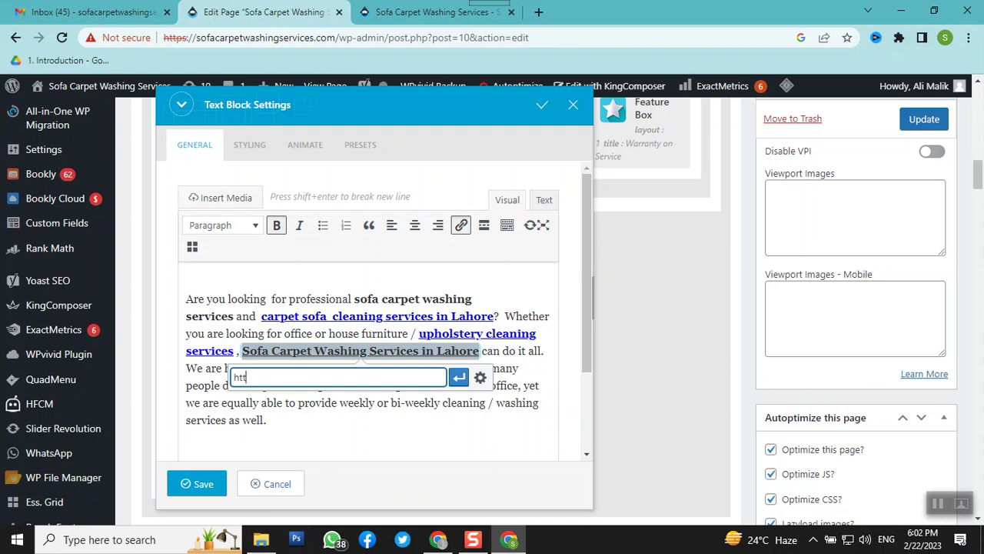
type("ps://www.sofacarpet")
type("wa")
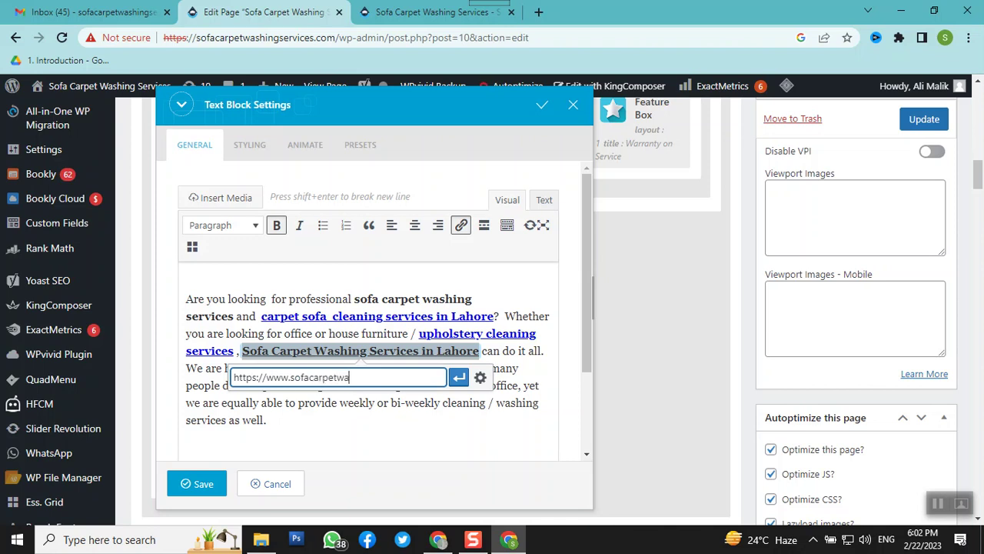
type("shingservices.com")
Apply the link to 'Sofa Carpet Washing Services in Lahore' and Update the page
key("Return")
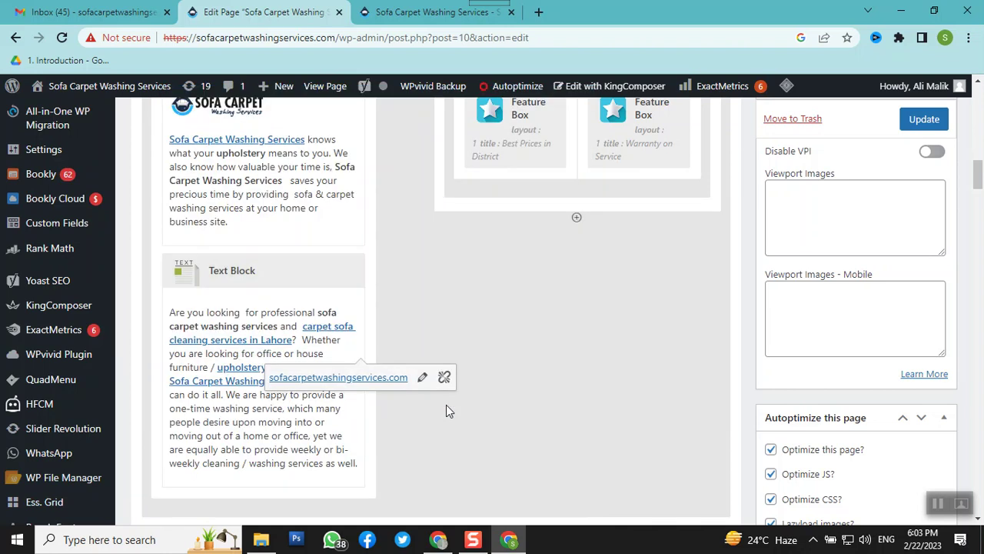
mouse_move(359, 395)
left_click(928, 122)
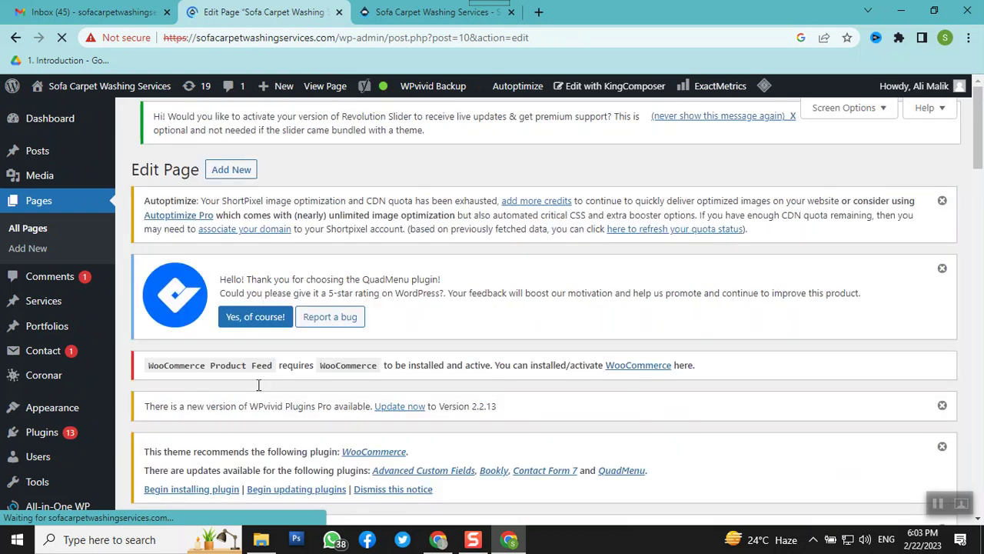
Switch back to the live homepage tab in Chrome
left_click(403, 14)
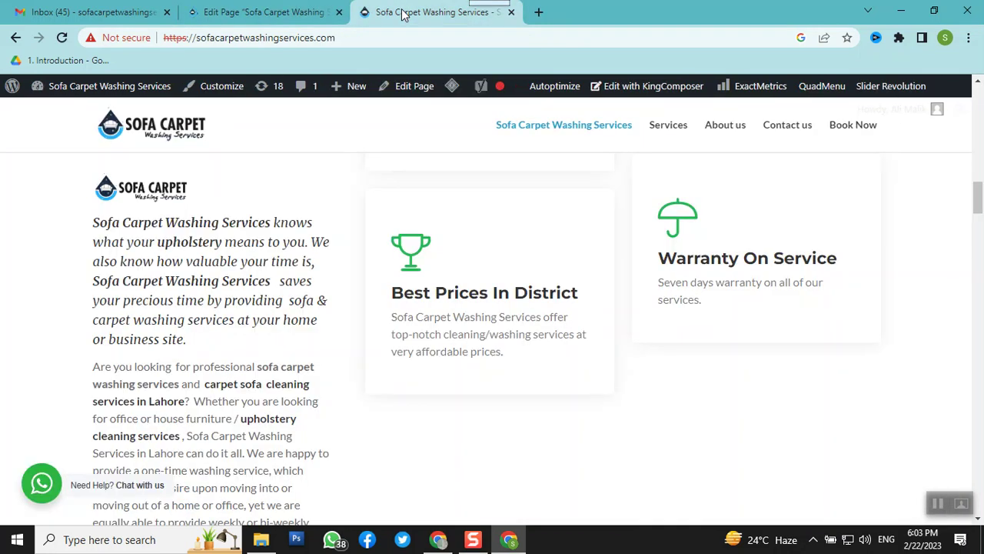
right_click(402, 14)
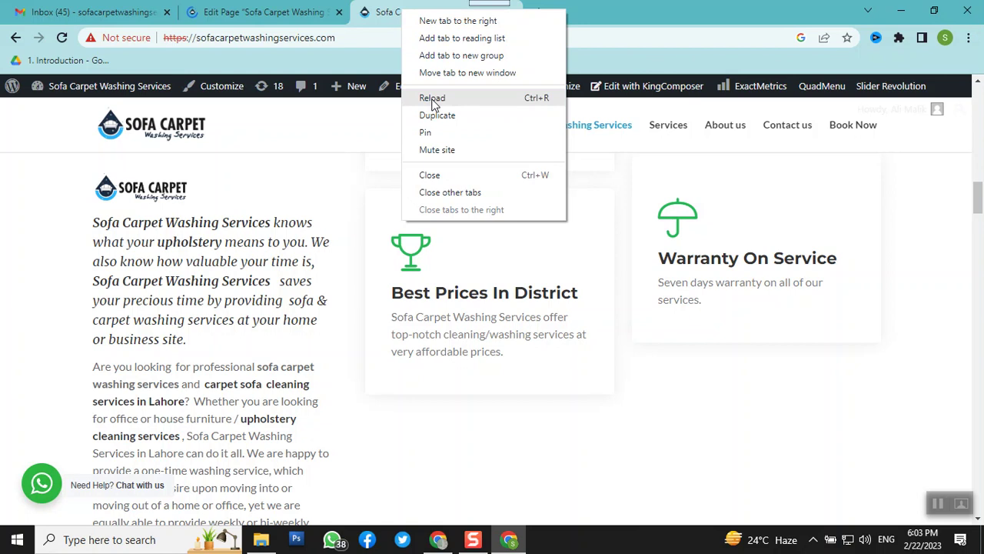
left_click(258, 15)
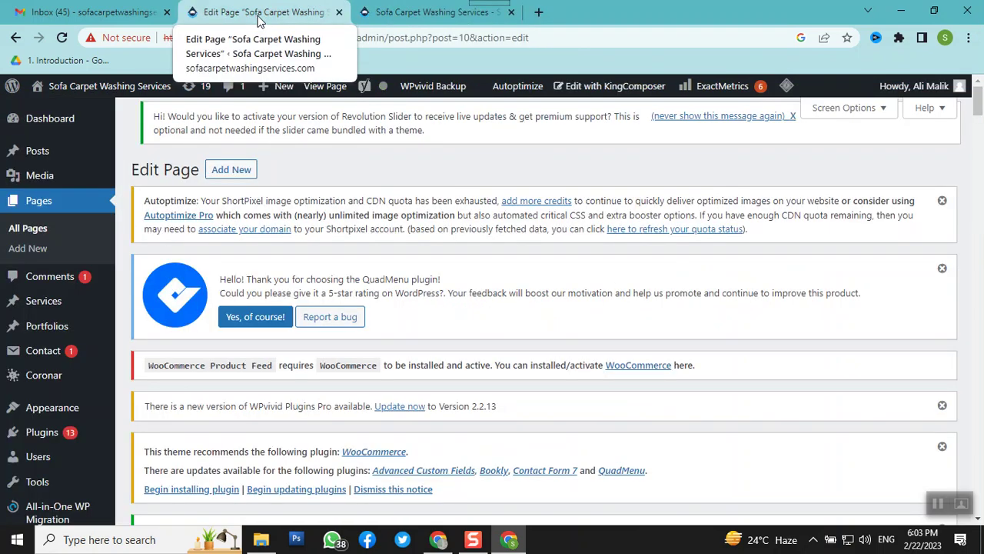
left_click(432, 23)
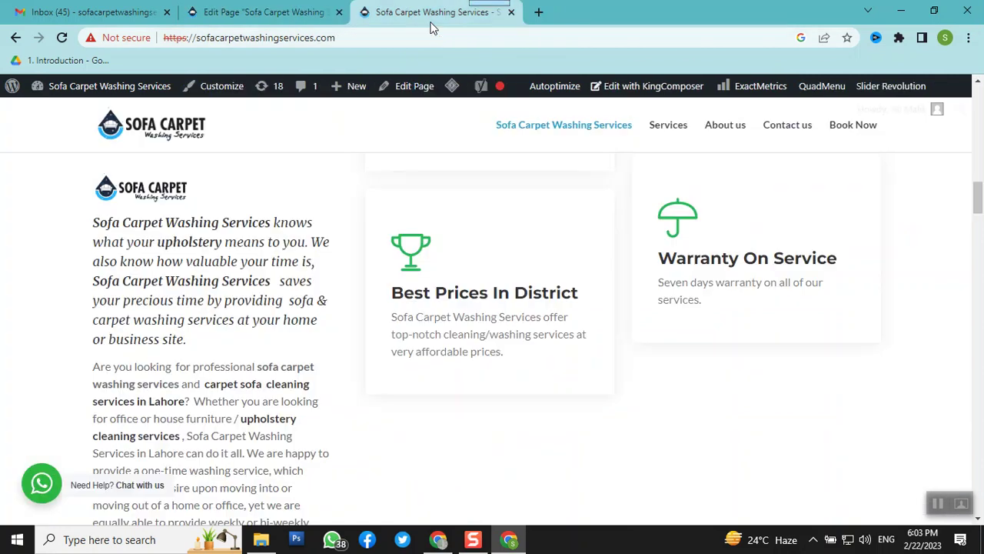
right_click(432, 25)
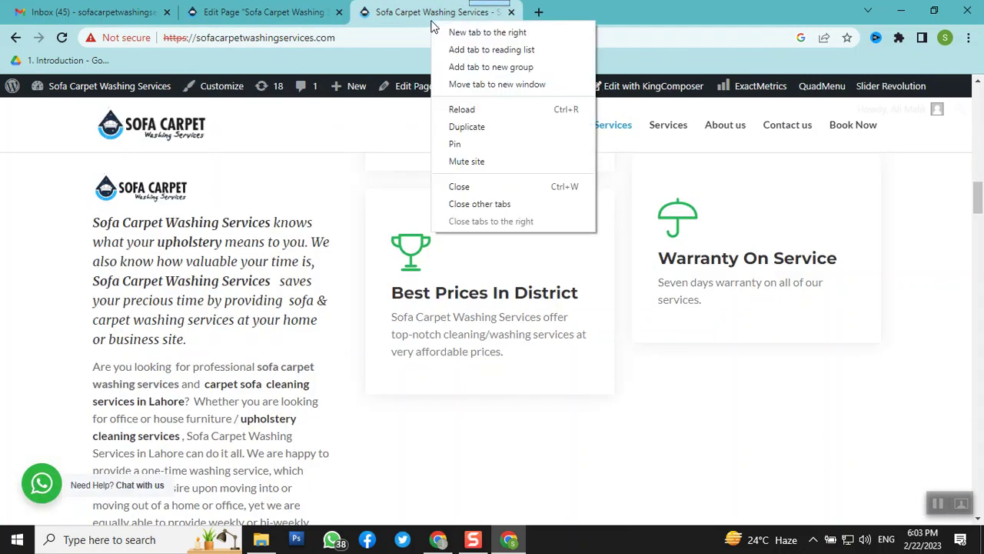
left_click(459, 114)
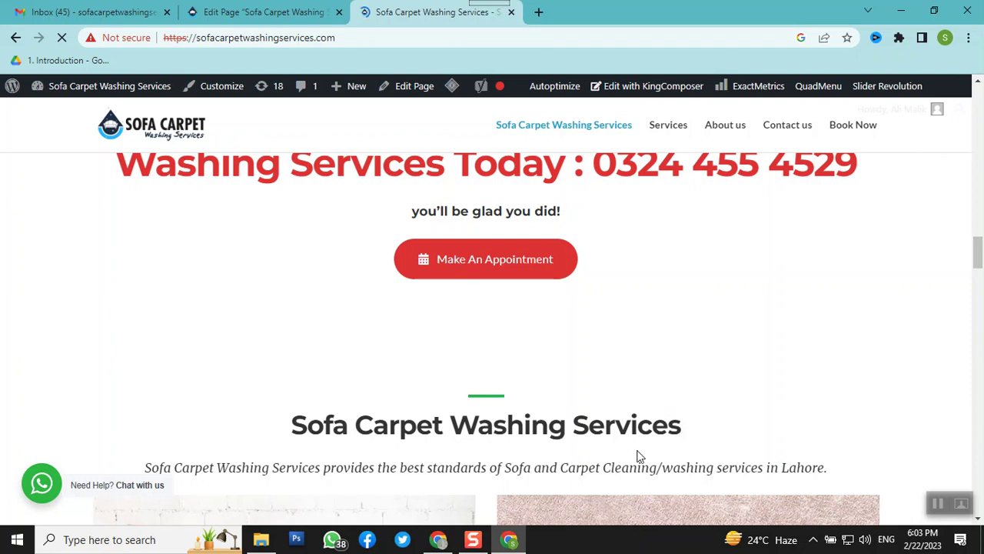
scroll(532, 388, "down", 6)
scroll(534, 389, "down", 6)
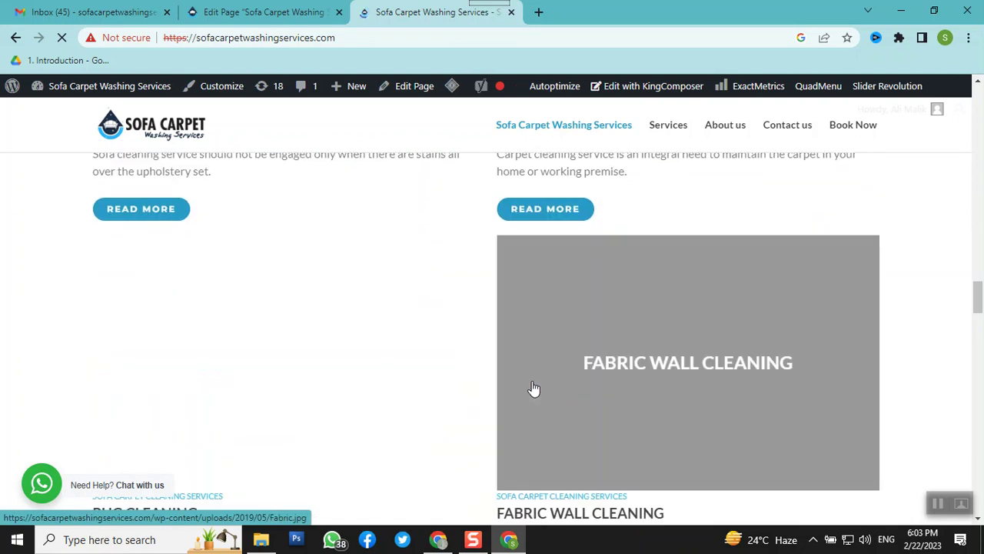
scroll(534, 385, "down", 7)
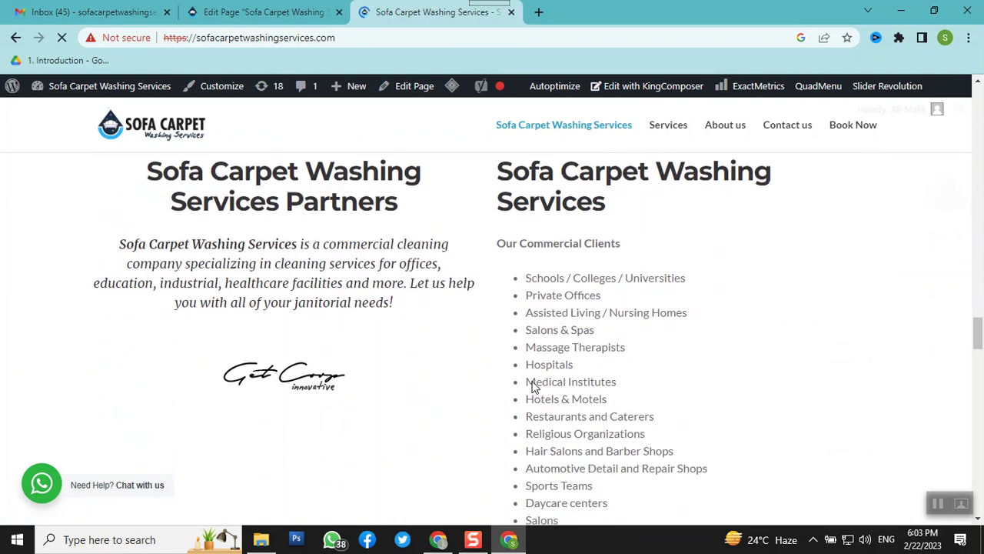
scroll(535, 387, "down", 3)
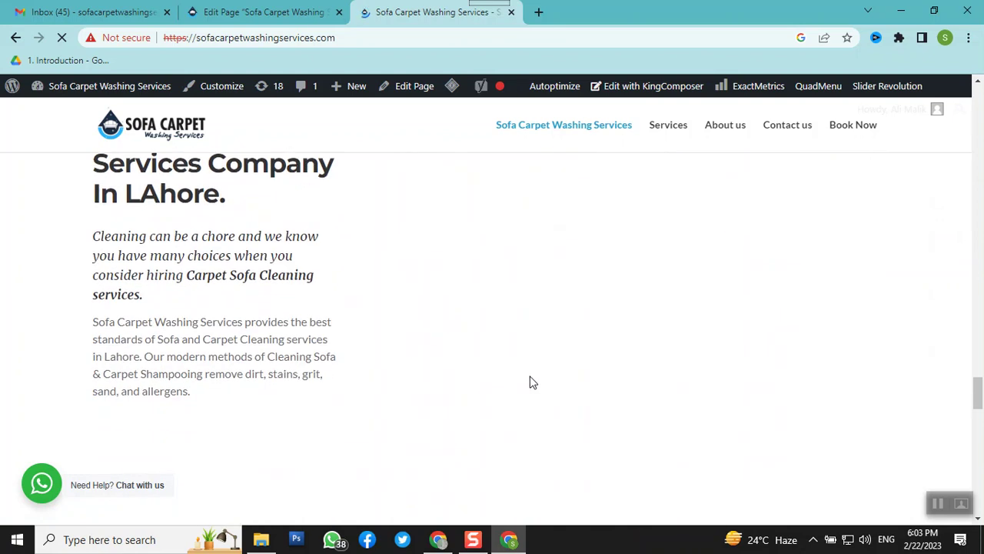
scroll(529, 377, "down", 5)
scroll(530, 377, "down", 5)
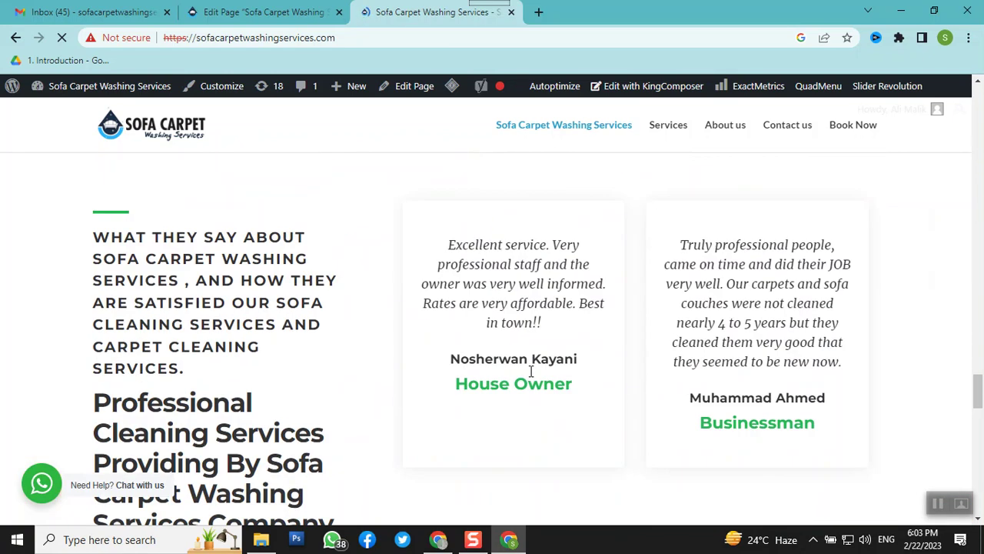
scroll(530, 370, "down", 5)
scroll(529, 370, "down", 10)
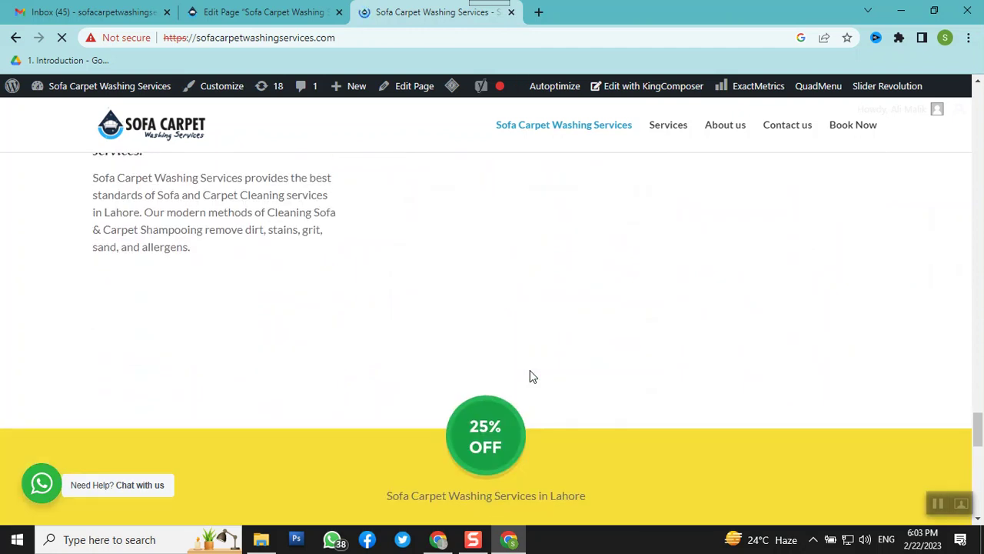
scroll(529, 375, "up", 10)
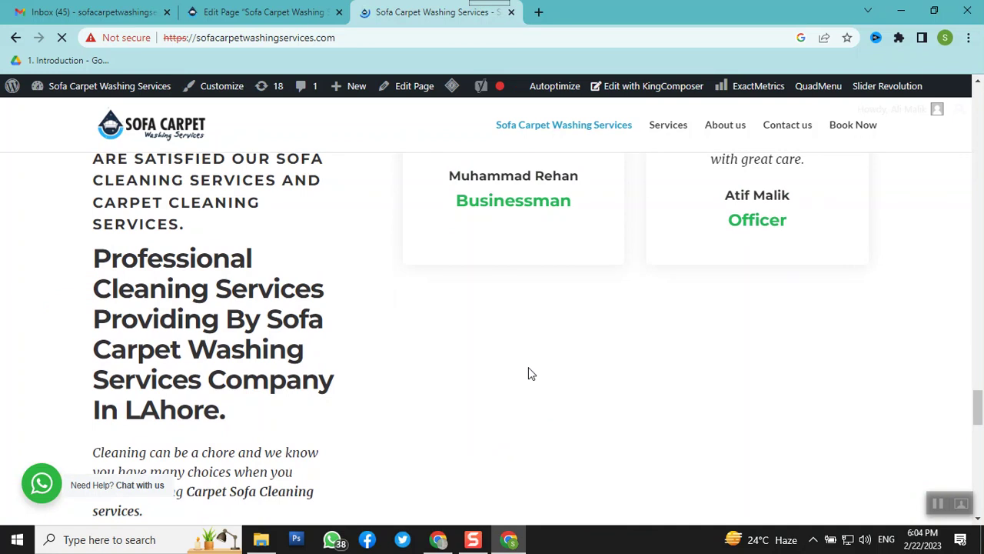
scroll(529, 373, "up", 2)
scroll(529, 373, "up", 6)
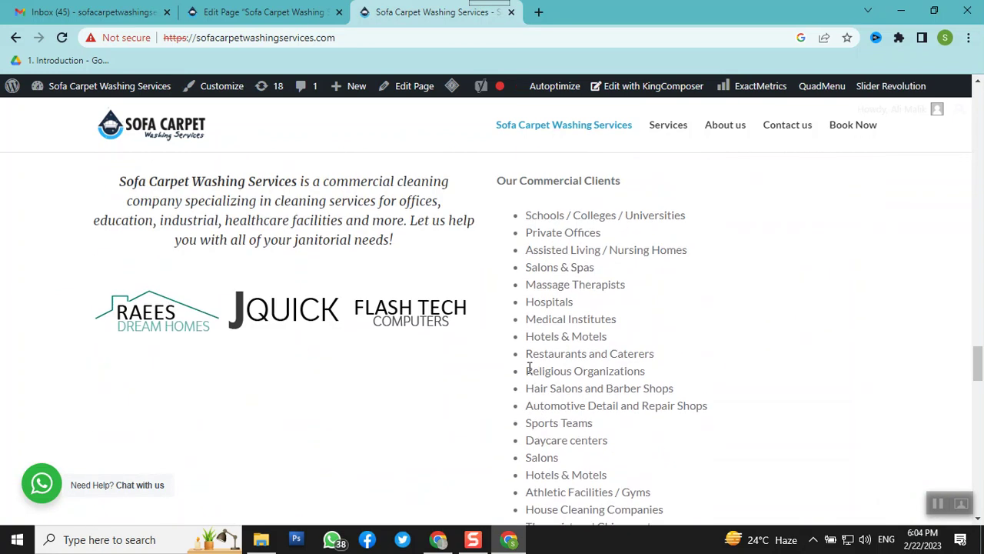
scroll(528, 367, "up", 4)
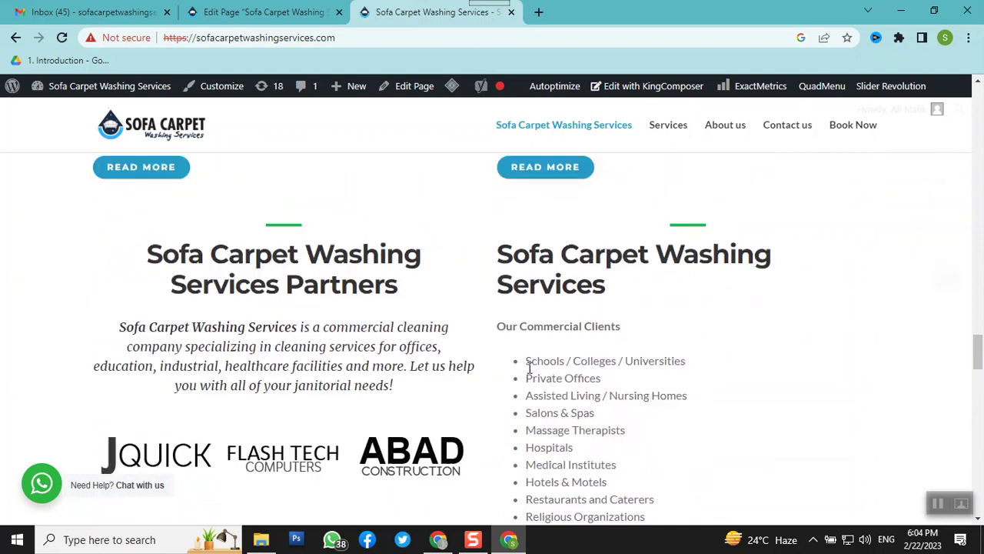
scroll(529, 367, "up", 10)
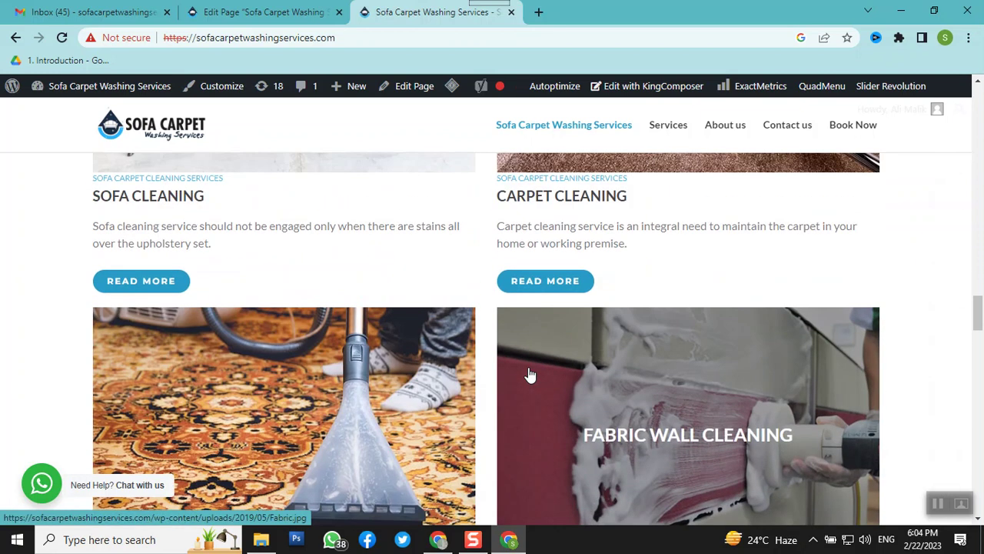
scroll(529, 367, "up", 6)
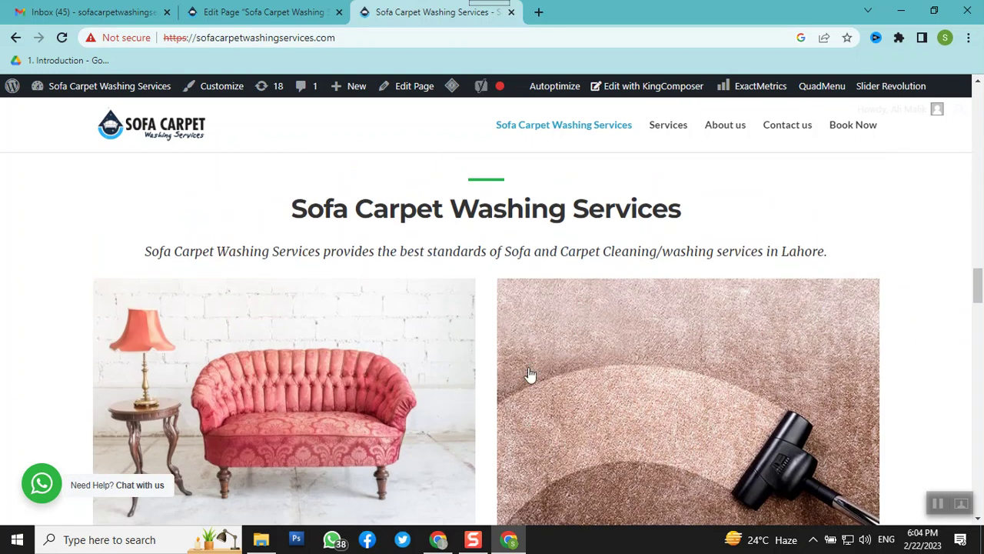
scroll(529, 367, "up", 10)
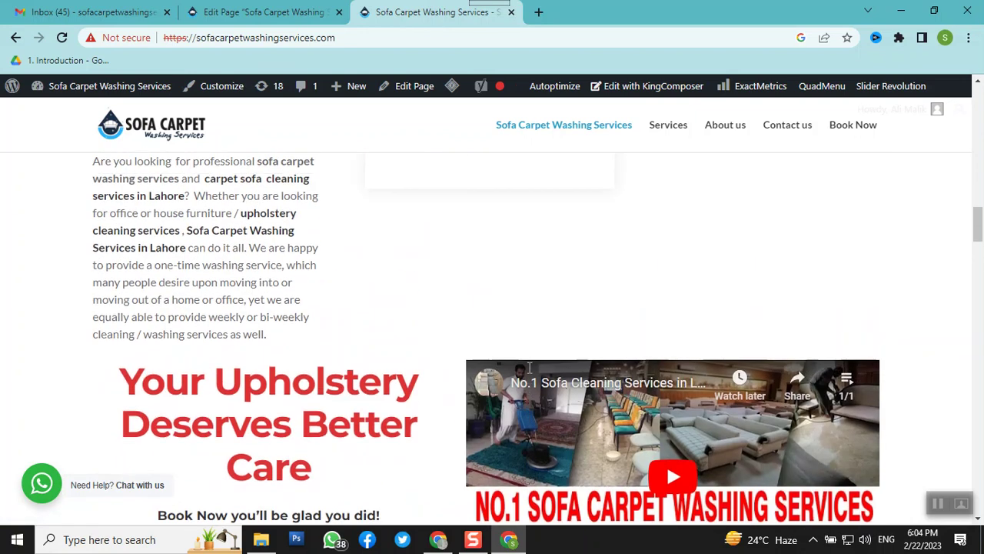
scroll(529, 372, "up", 1)
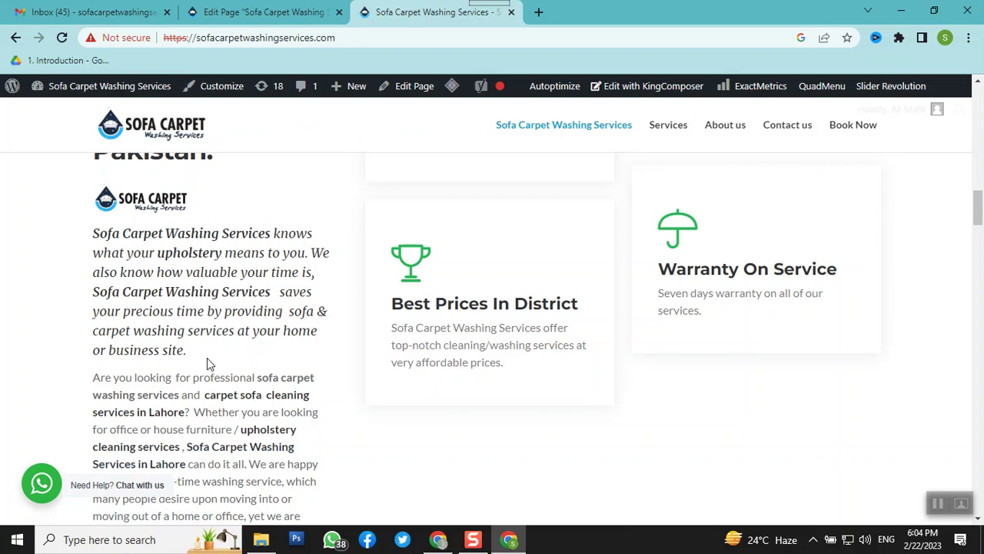
scroll(207, 357, "down", 1)
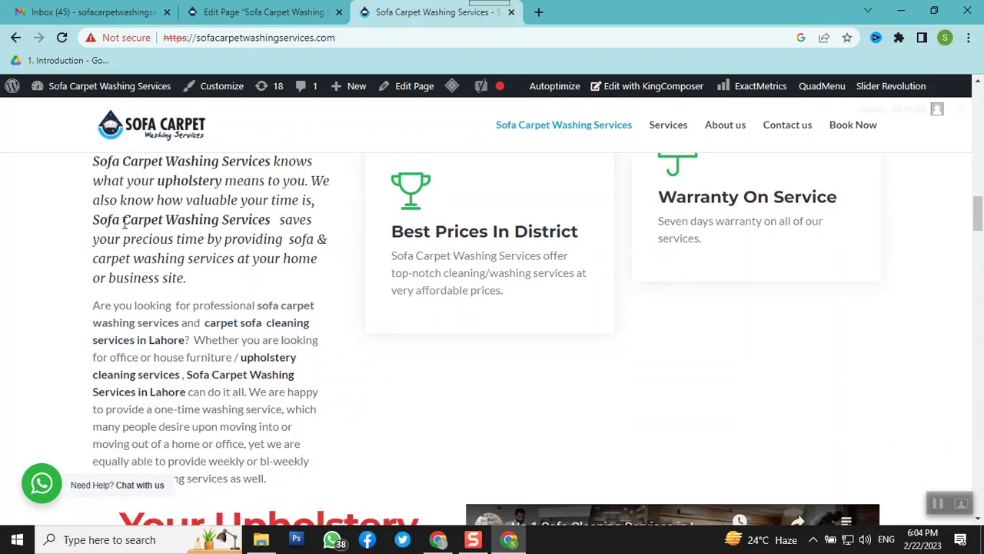
scroll(142, 217, "up", 2)
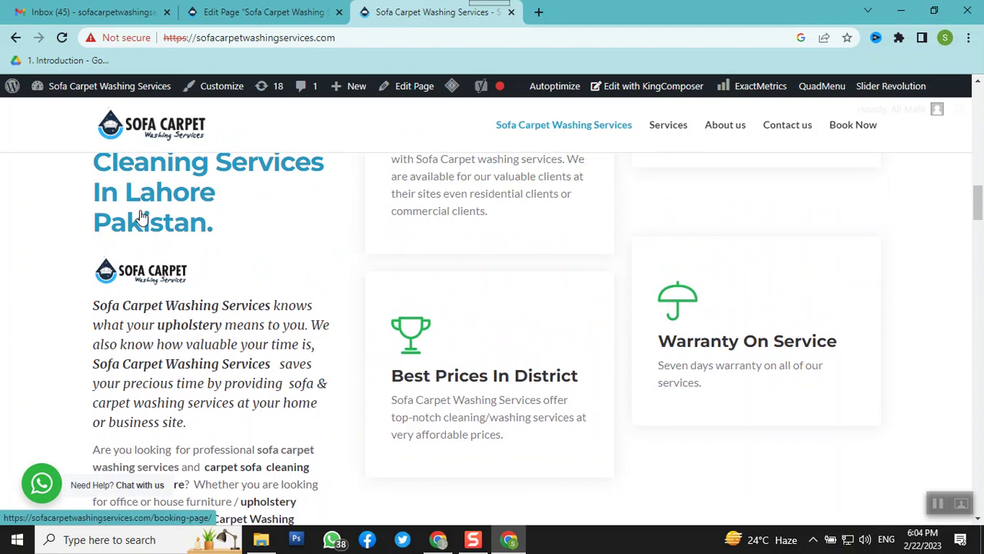
Return to the Edit Page builder and scroll to the Divider and 'Best Sofa carpet washing services' Title elements
left_click(205, 9)
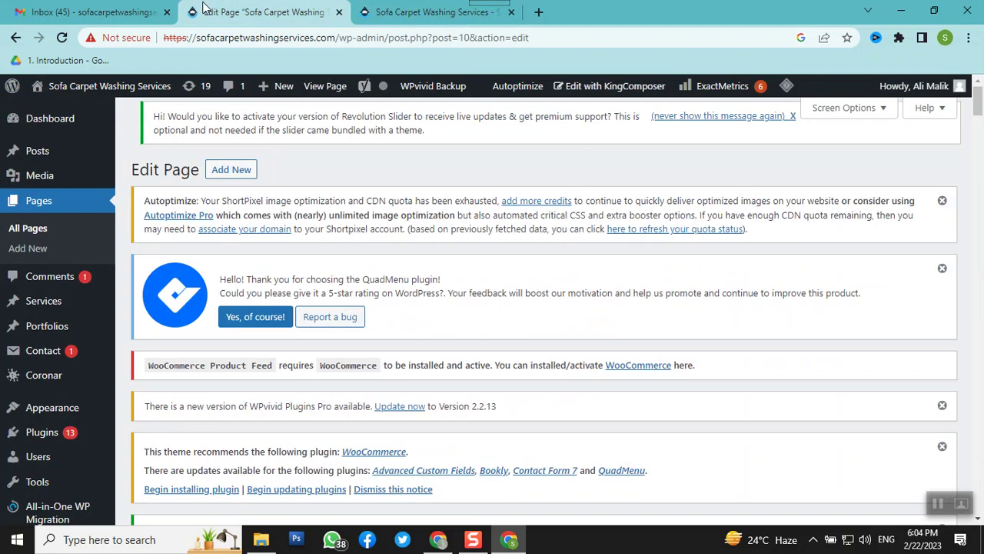
scroll(238, 370, "down", 9)
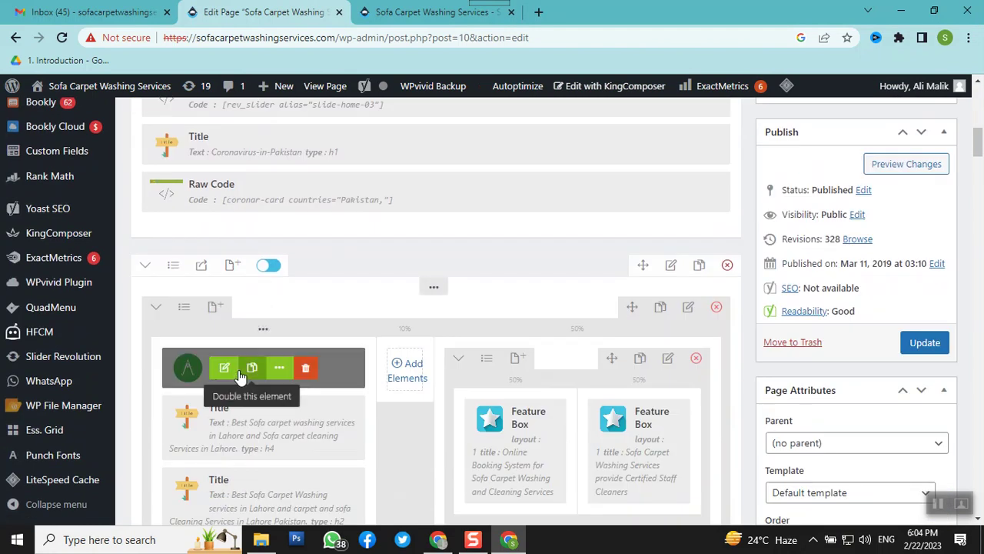
scroll(456, 338, "down", 5)
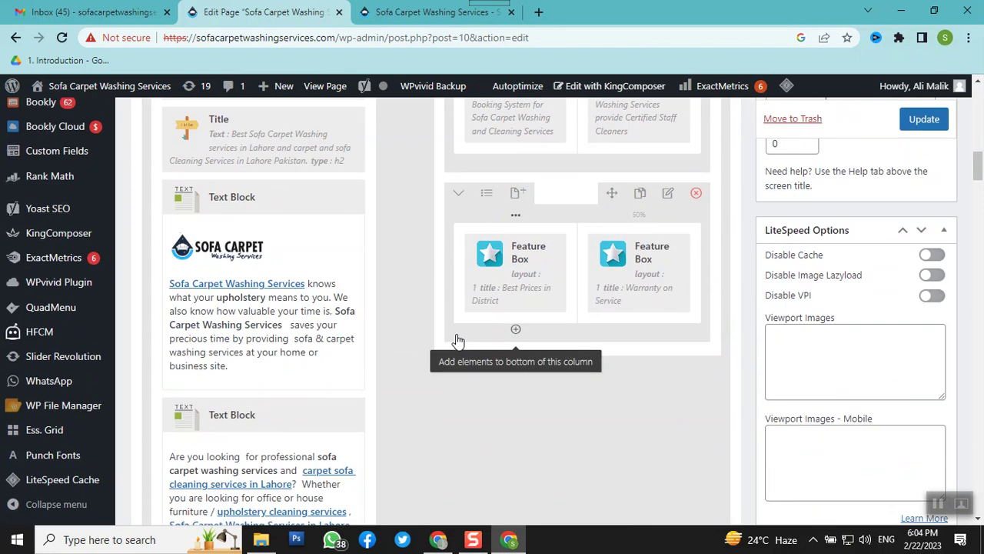
scroll(456, 338, "down", 4)
scroll(456, 338, "up", 3)
scroll(456, 336, "down", 6)
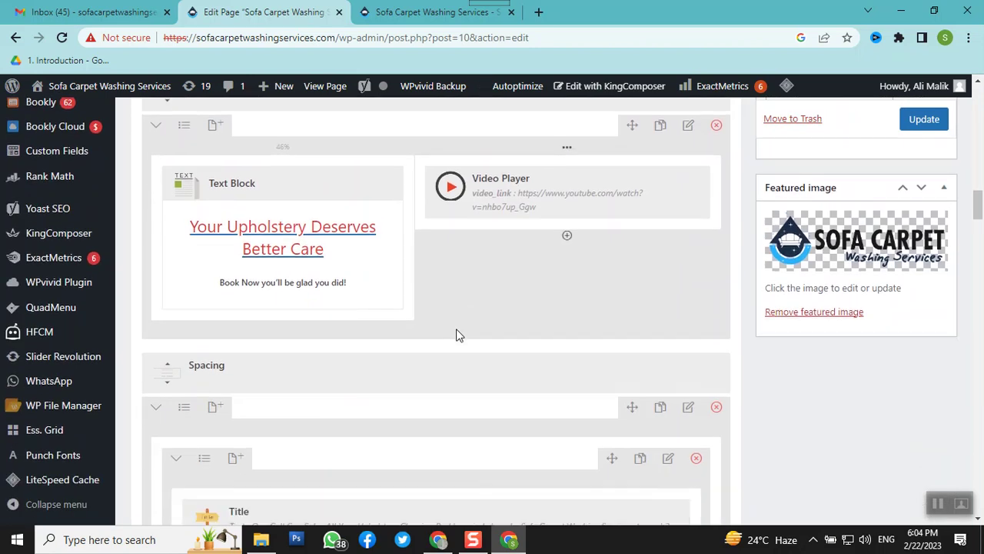
scroll(456, 336, "down", 3)
scroll(456, 328, "down", 5)
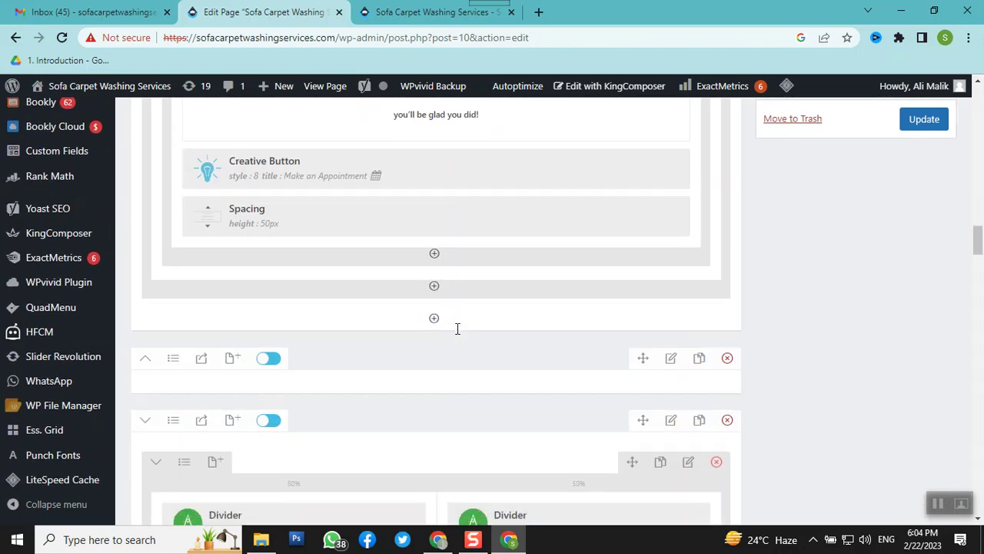
scroll(457, 328, "up", 10)
scroll(456, 332, "down", 2)
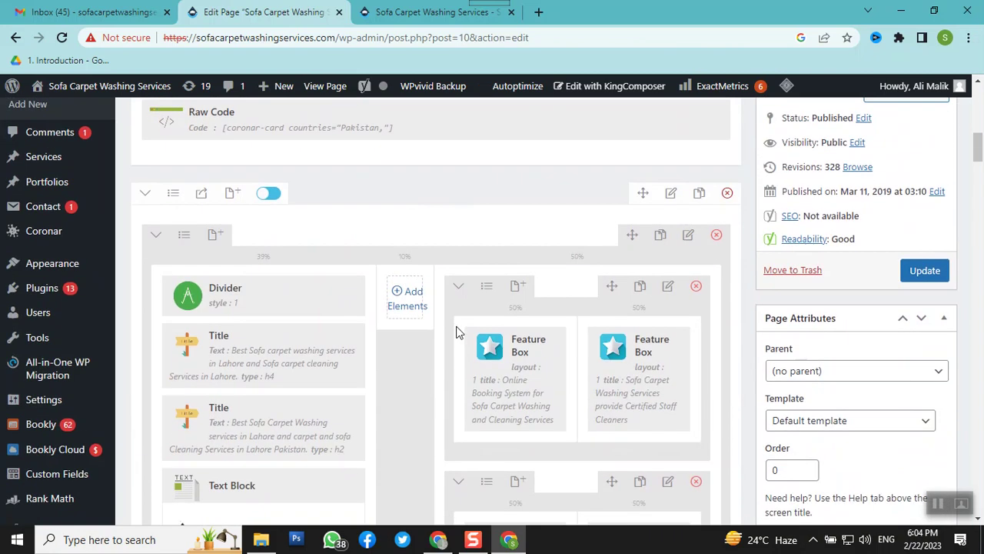
mouse_move(275, 339)
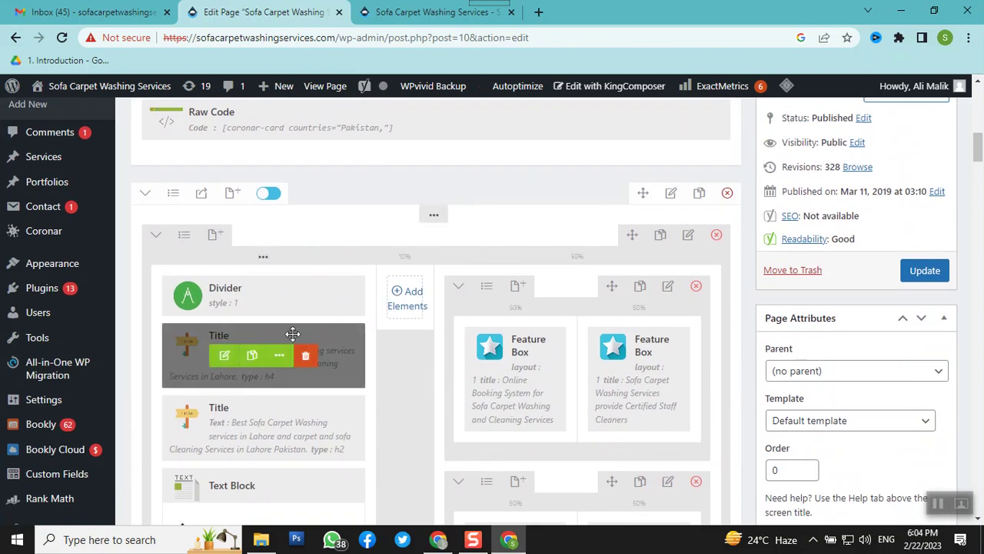
left_click(225, 357)
scroll(277, 286, "up", 10)
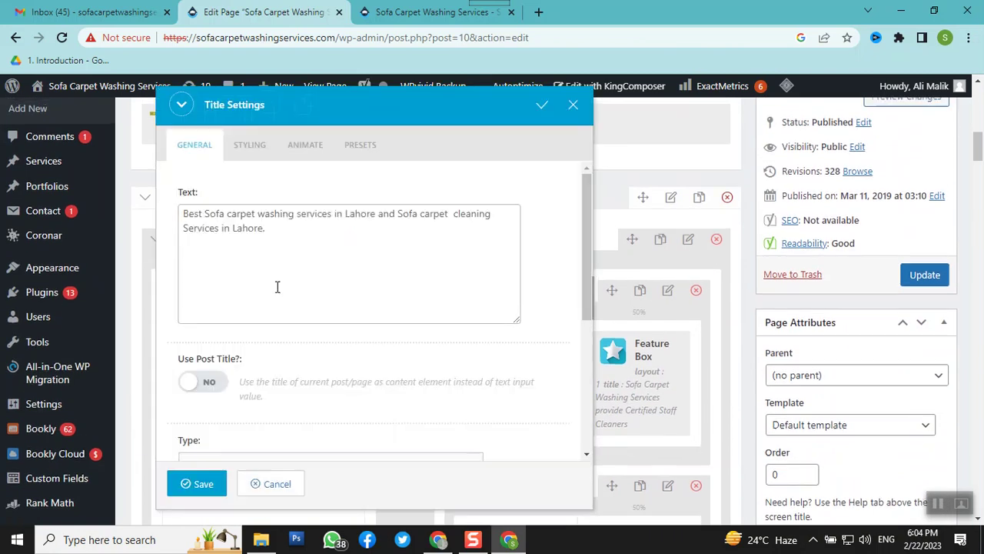
left_click(209, 226)
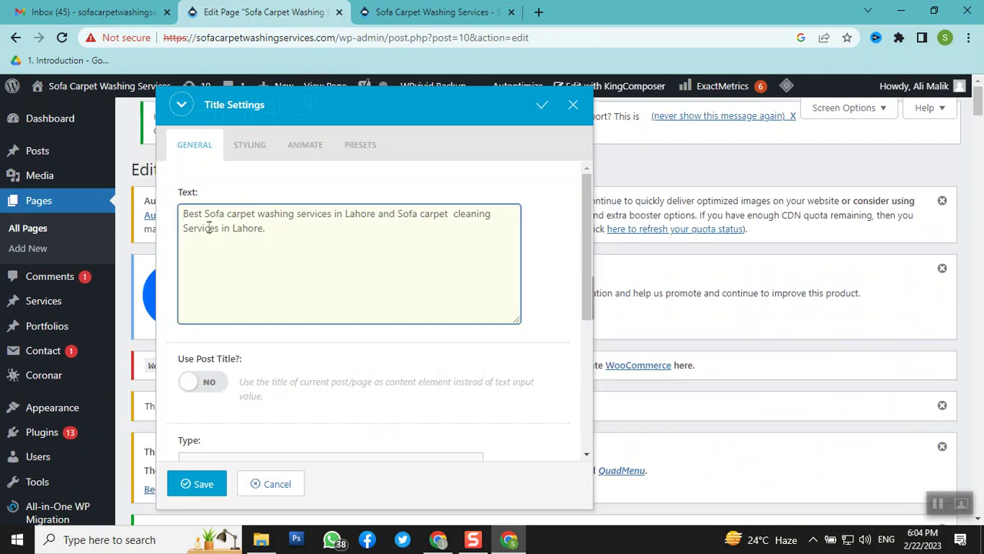
left_click(195, 215)
scroll(347, 268, "down", 5)
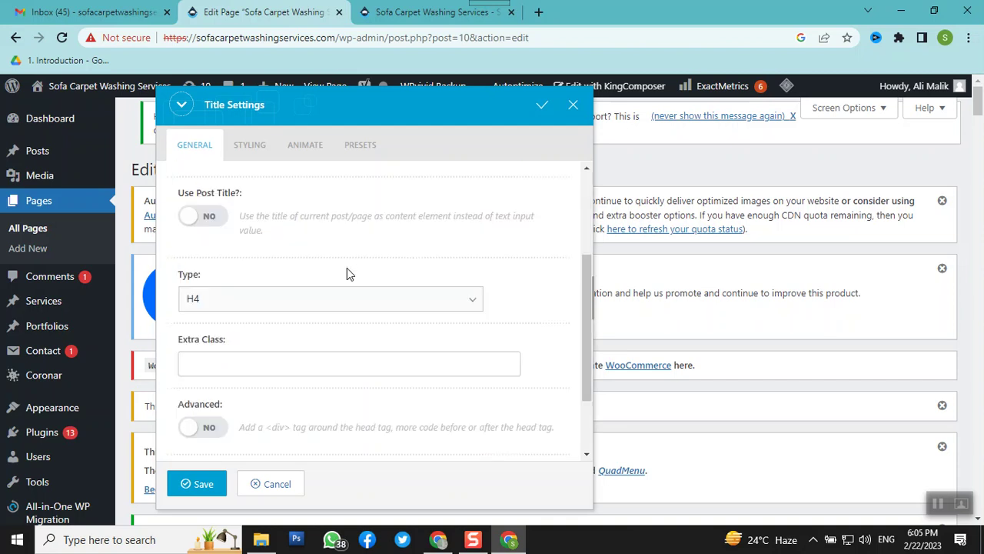
scroll(347, 268, "down", 4)
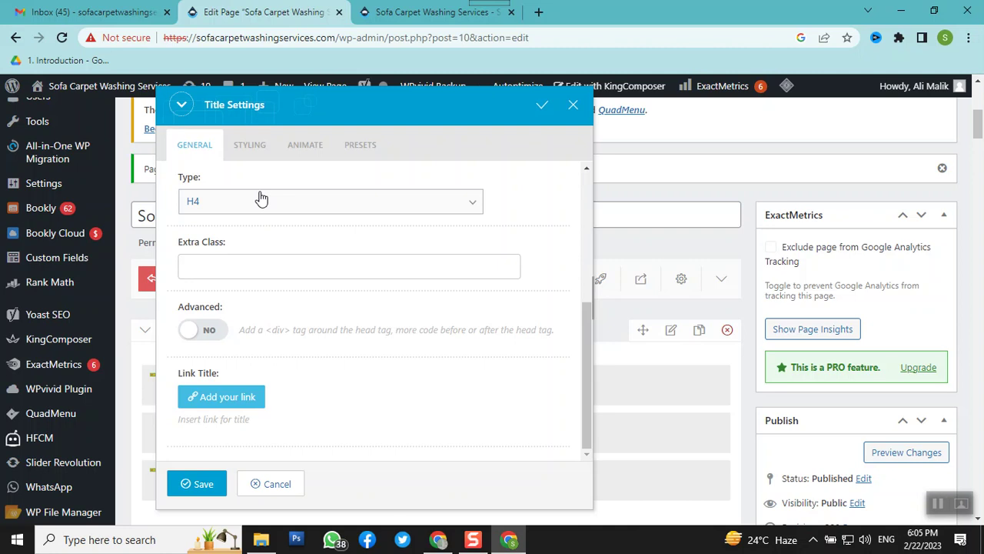
left_click(573, 106)
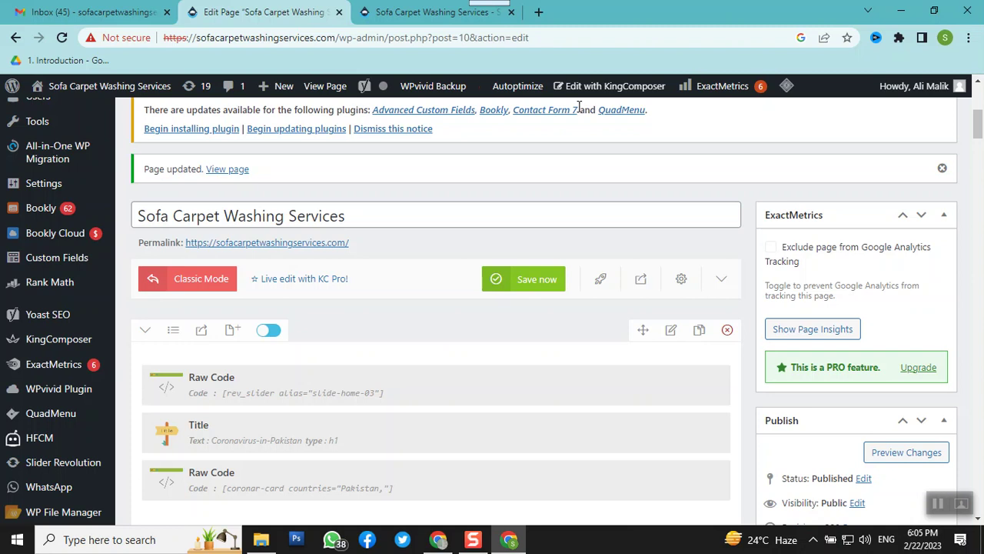
mouse_move(46, 218)
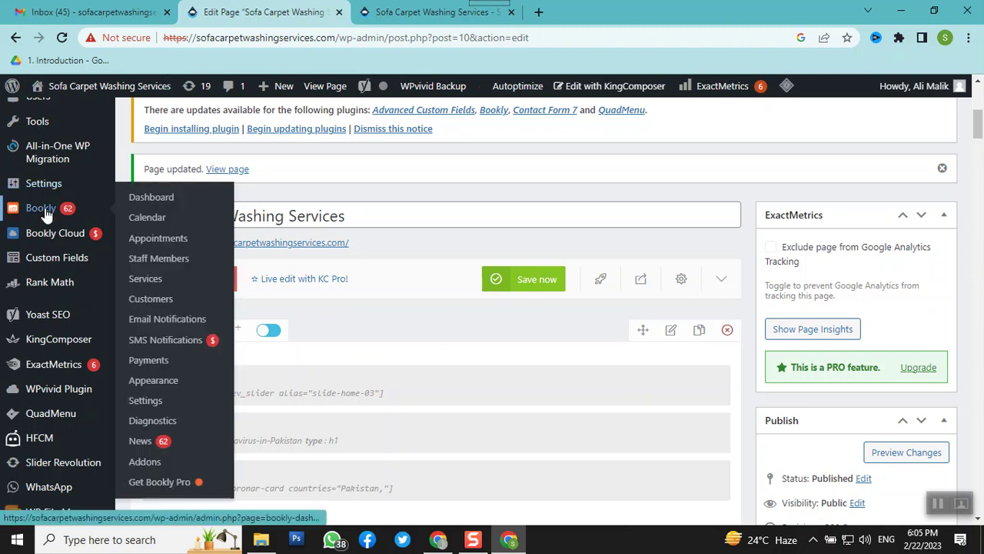
mouse_move(72, 285)
scroll(74, 286, "down", 1)
scroll(75, 286, "down", 5)
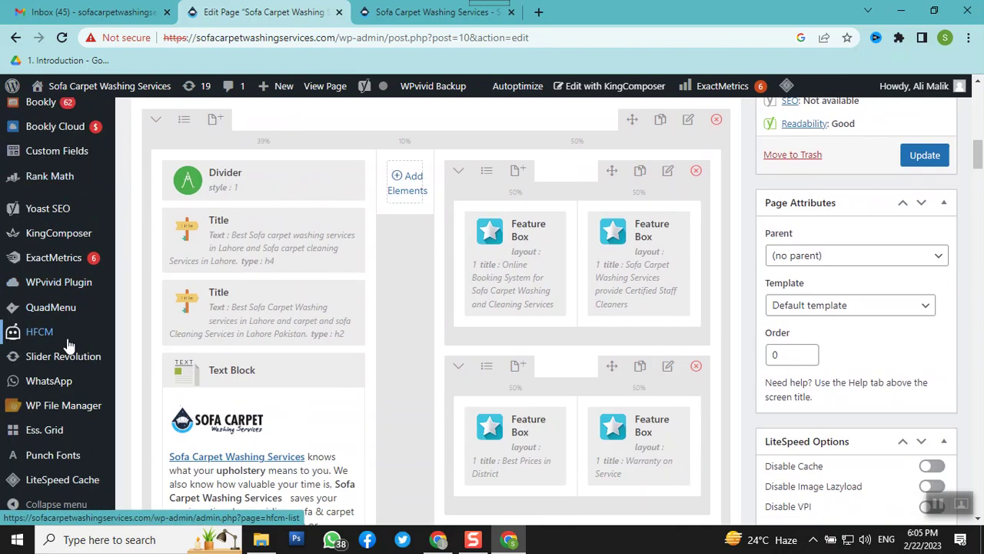
mouse_move(31, 421)
scroll(402, 460, "down", 4)
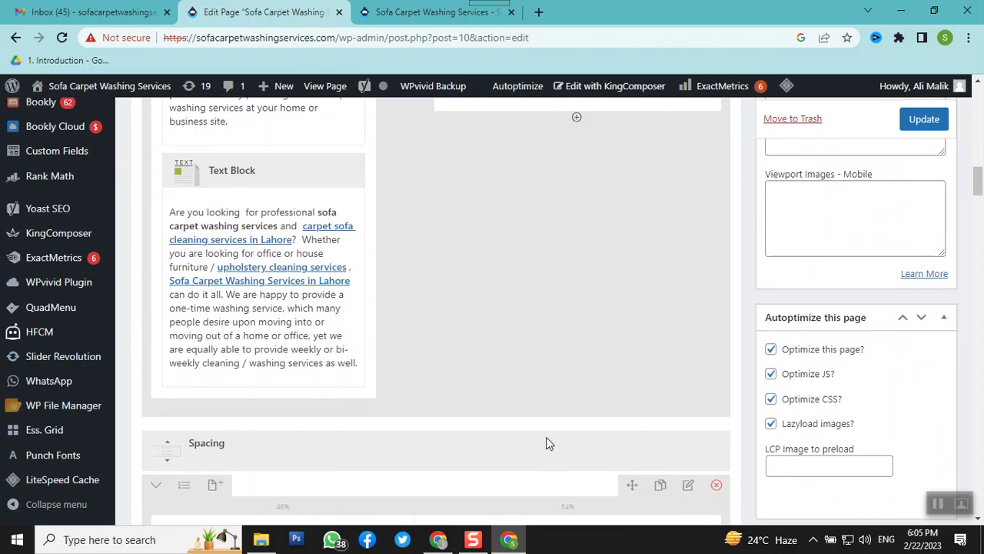
scroll(35, 435, "down", 5)
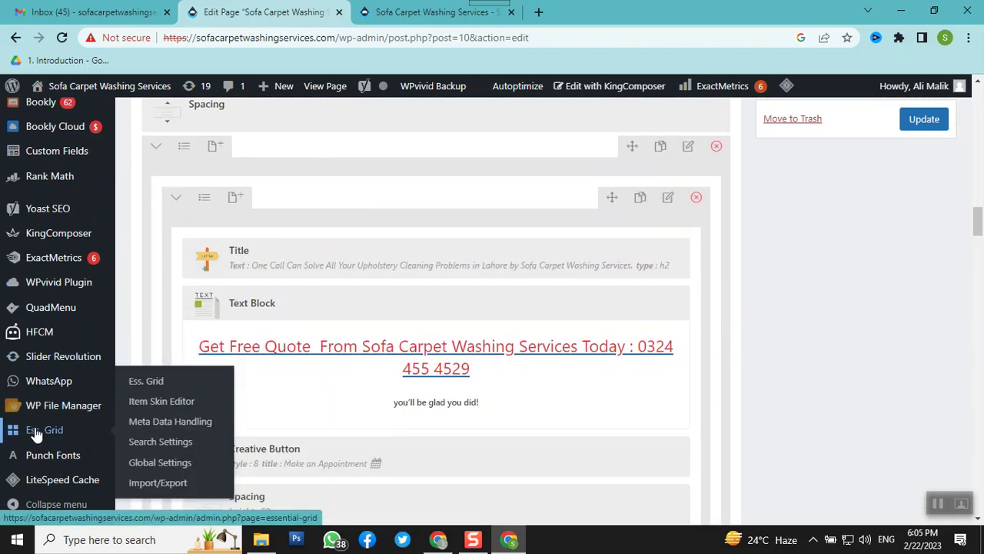
scroll(36, 434, "up", 6)
scroll(35, 434, "down", 1)
mouse_move(23, 396)
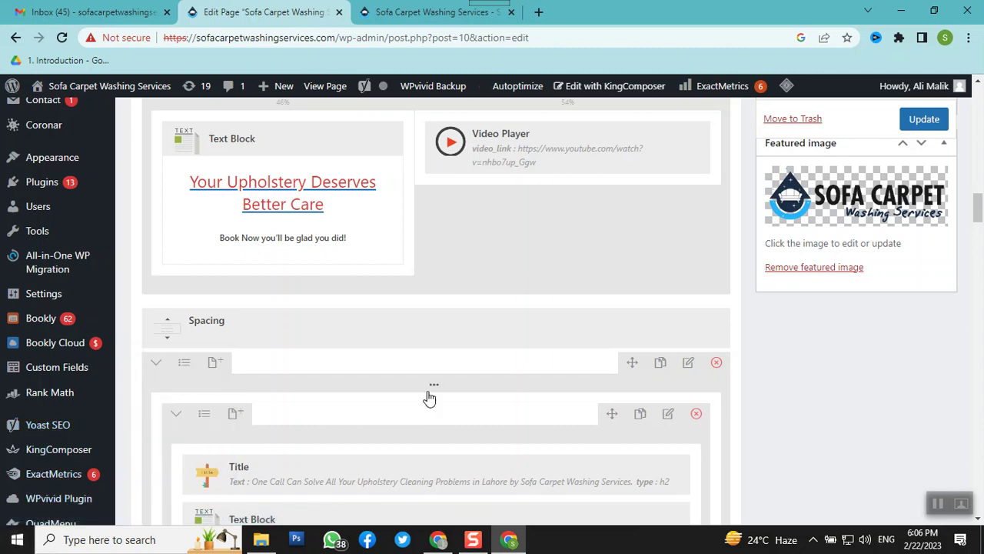
scroll(451, 391, "down", 3)
scroll(450, 388, "up", 4)
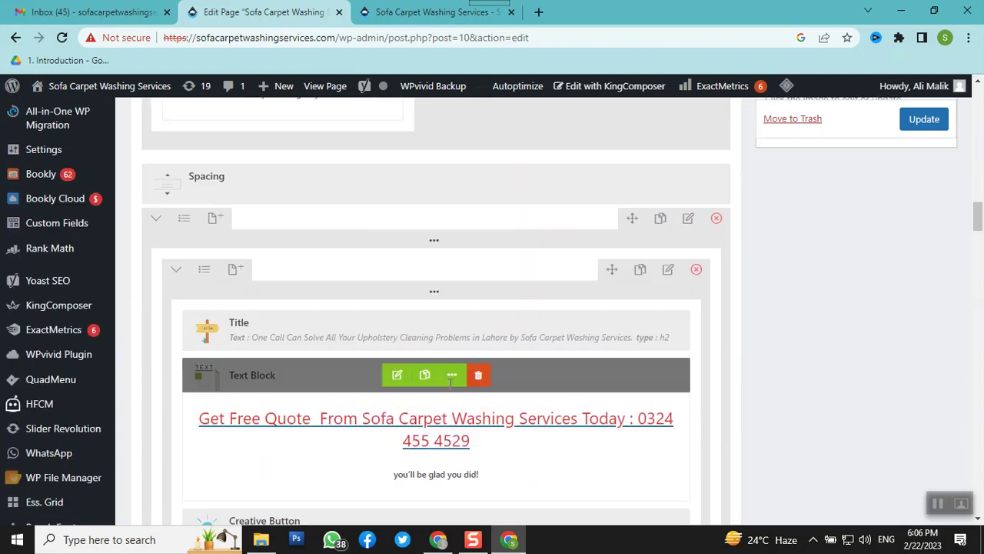
scroll(231, 363, "down", 3)
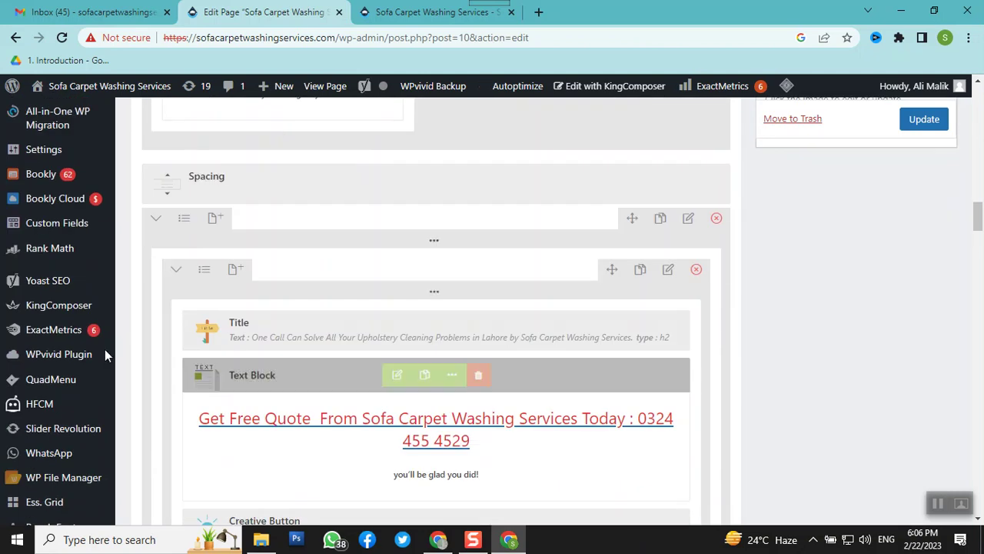
scroll(58, 344, "up", 1)
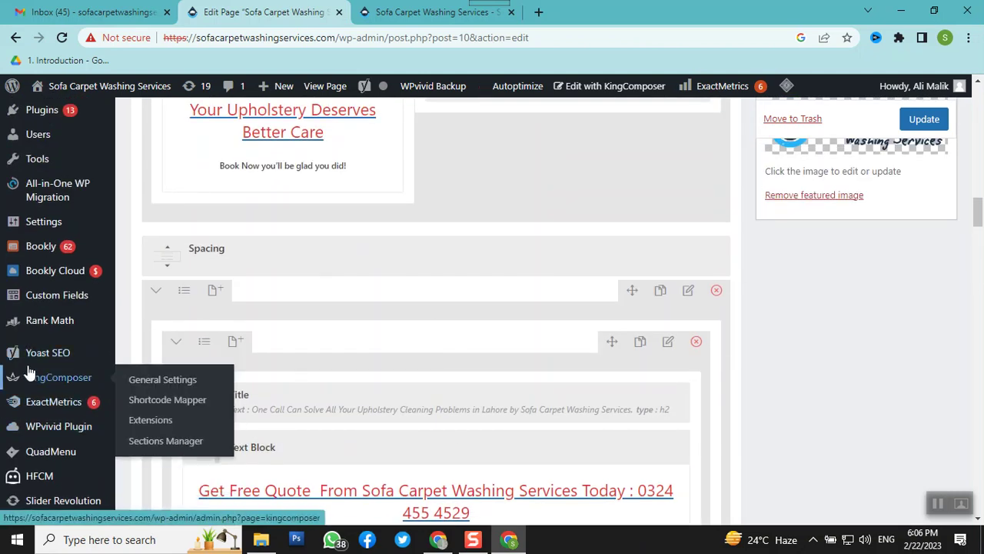
mouse_move(48, 356)
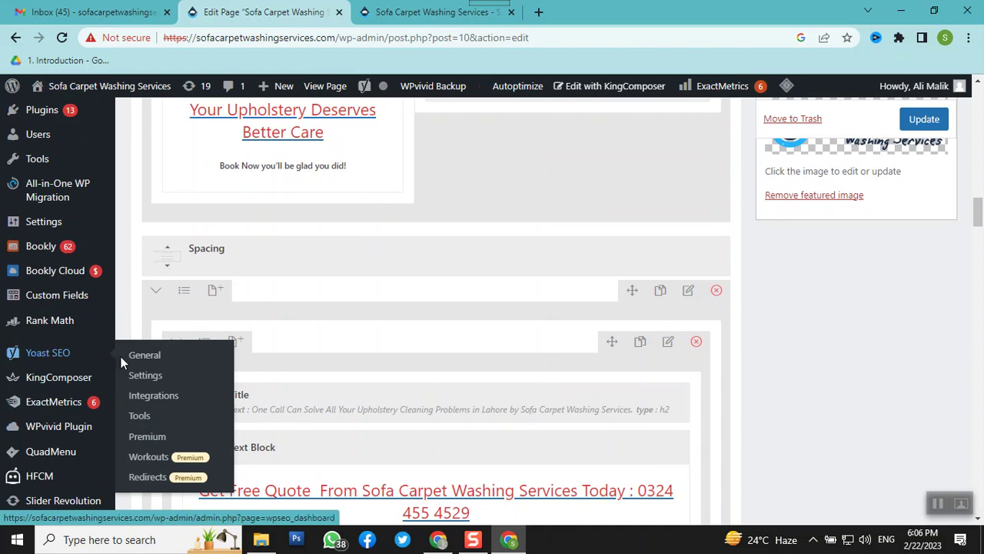
Open Yoast SEO's General dashboard and scroll through its Problems (0) and notification sections
left_click(36, 362)
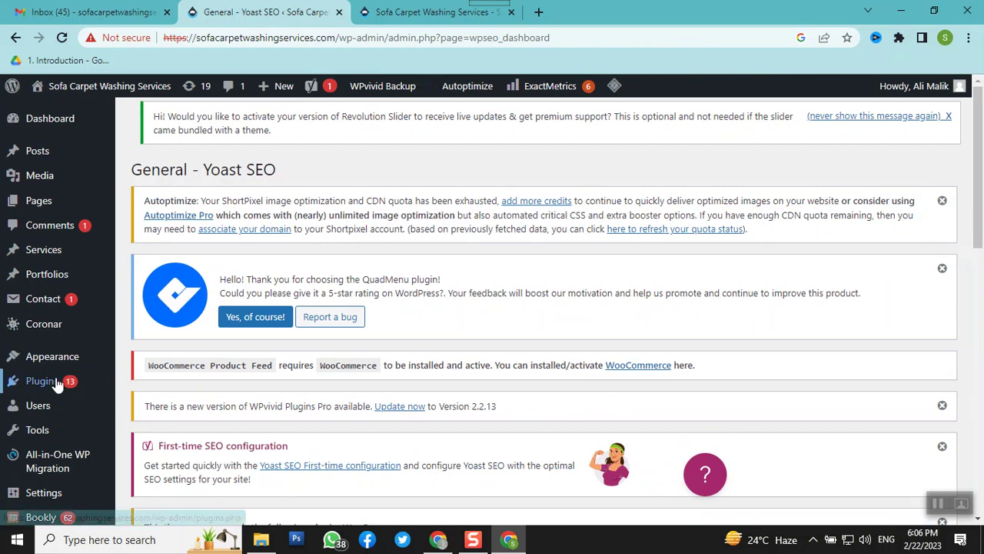
scroll(413, 344, "down", 3)
scroll(413, 343, "down", 1)
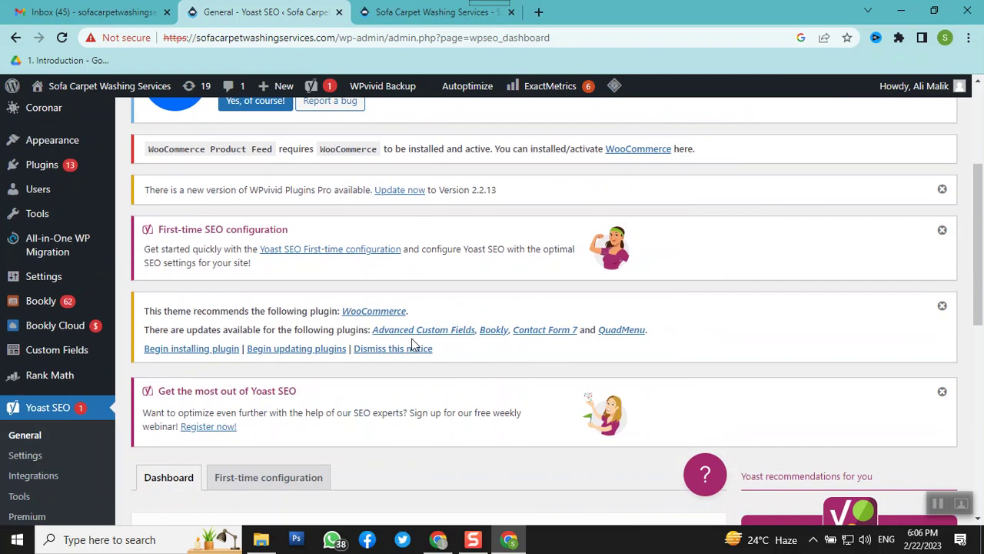
scroll(412, 344, "down", 5)
scroll(412, 344, "down", 4)
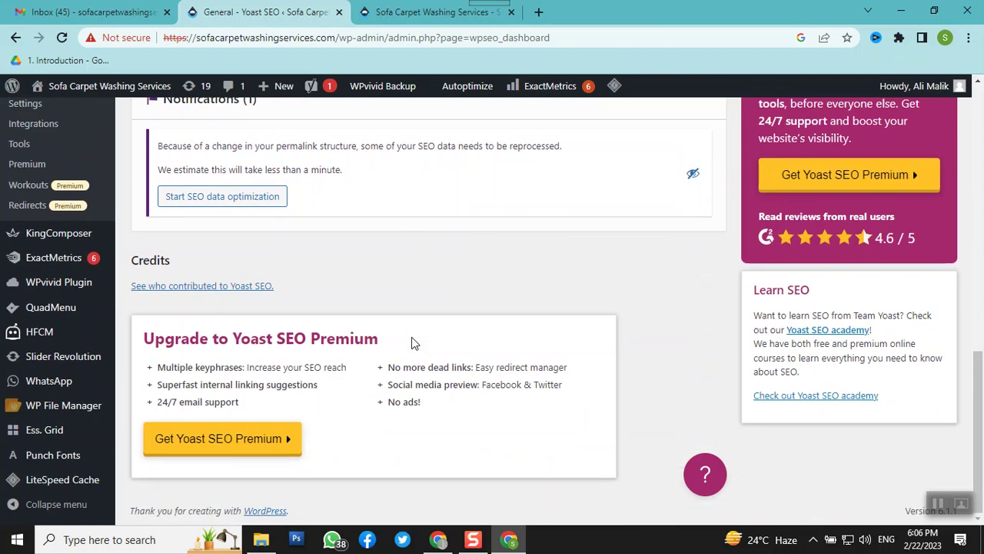
scroll(350, 346, "up", 10)
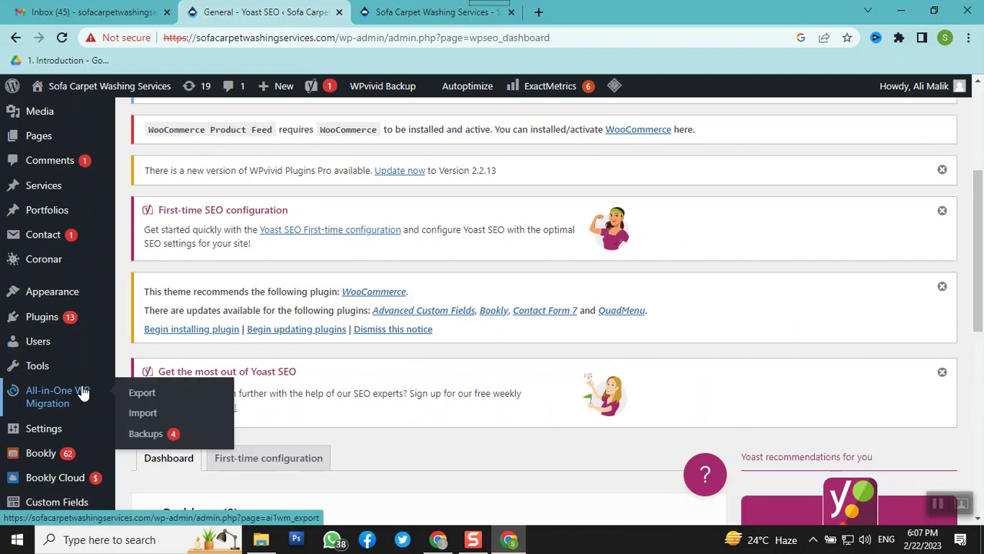
scroll(66, 380, "up", 3)
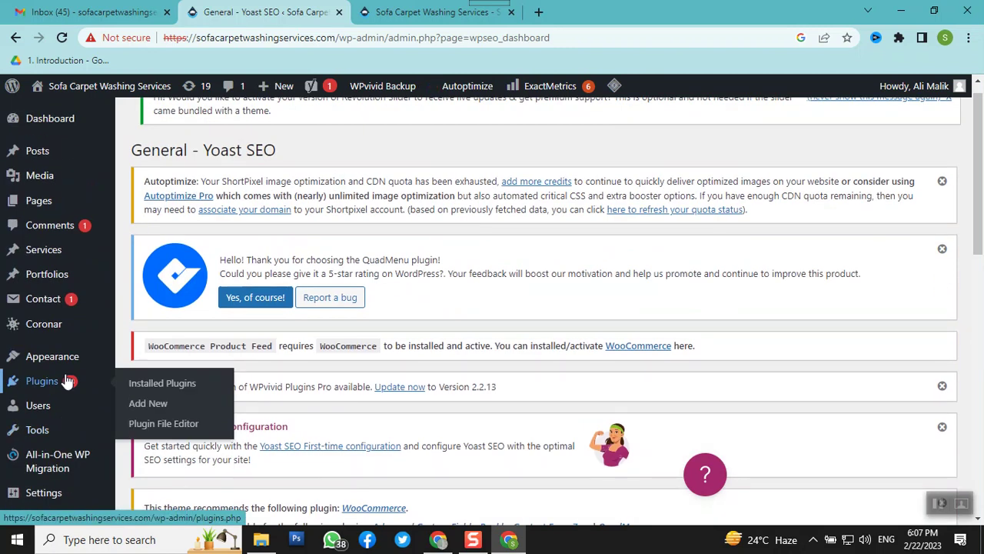
scroll(66, 381, "down", 2)
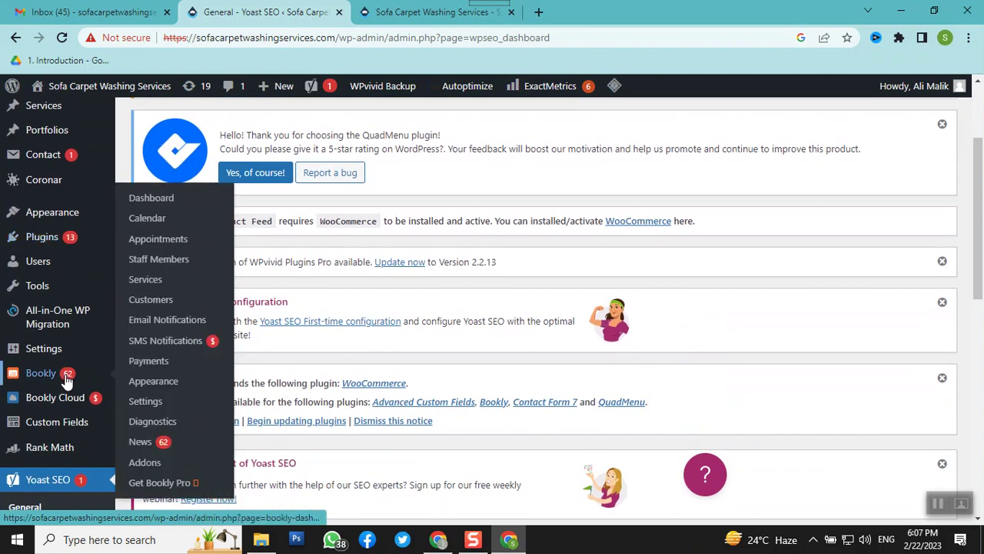
scroll(42, 336, "down", 3)
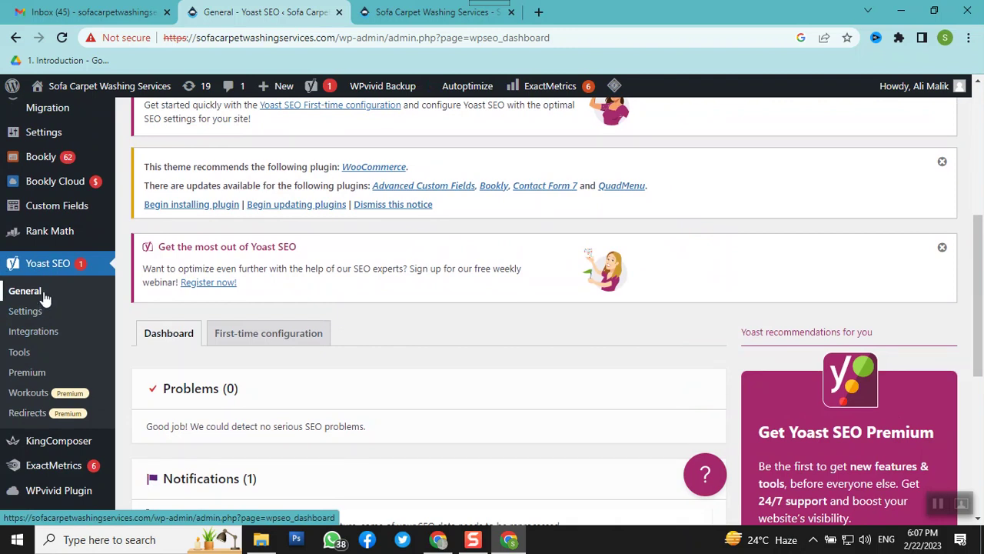
Open Yoast SEO Tools and scroll to the Import and Export, File editor and Bulk editor list
left_click(19, 353)
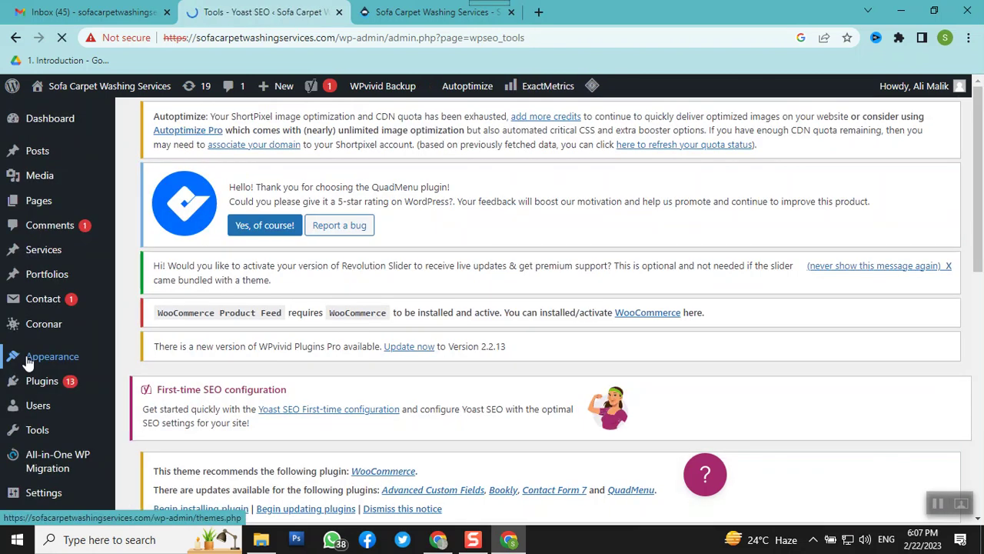
scroll(326, 312, "down", 2)
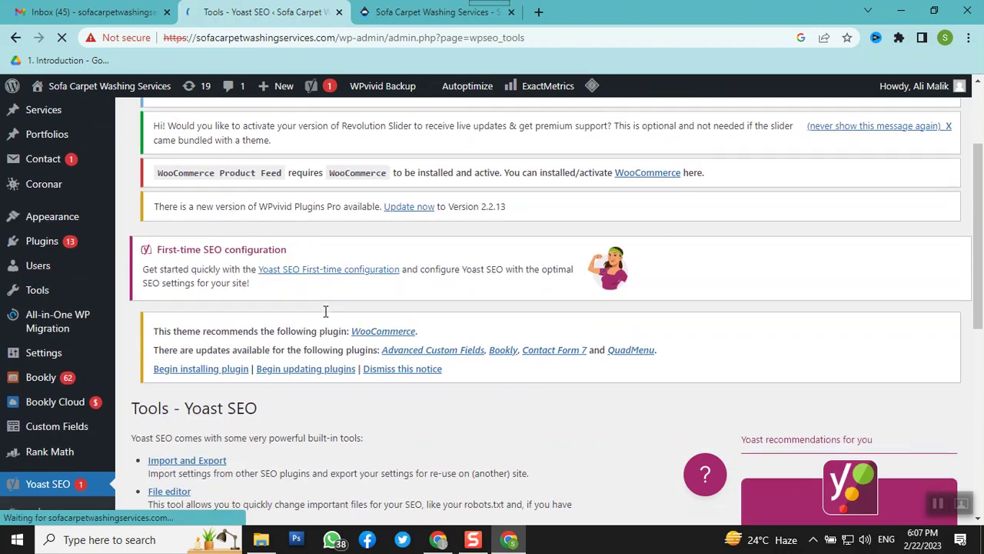
scroll(324, 315, "down", 2)
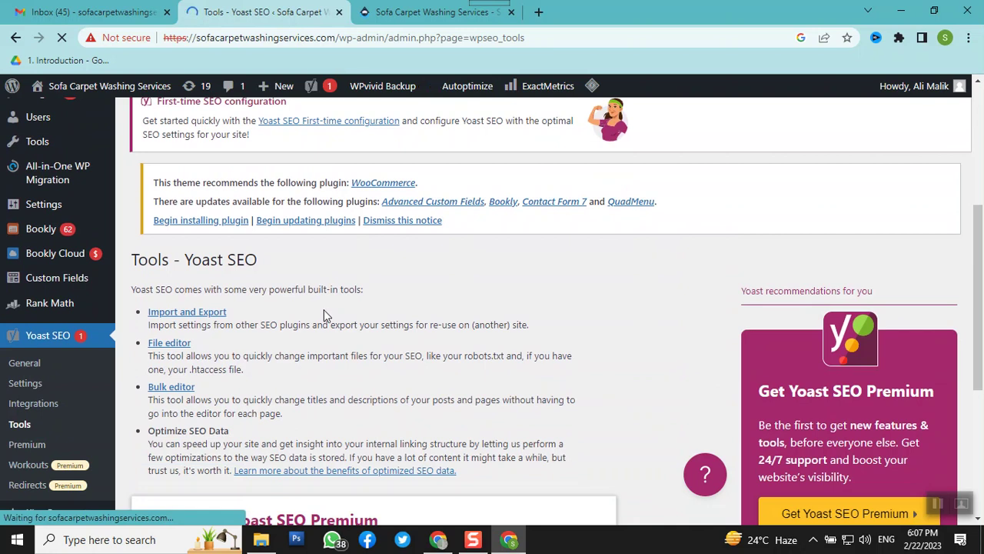
scroll(324, 311, "down", 4)
scroll(323, 312, "up", 5)
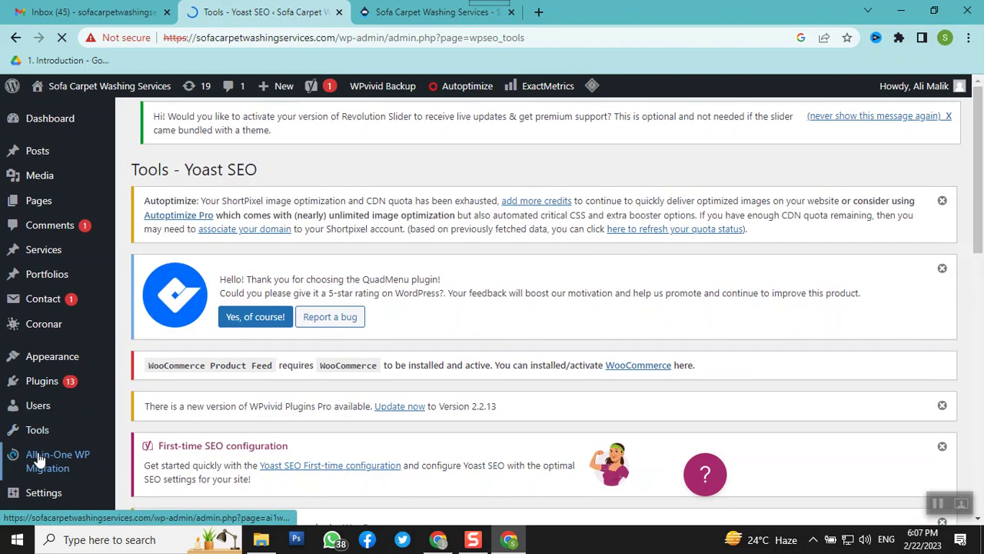
mouse_move(38, 438)
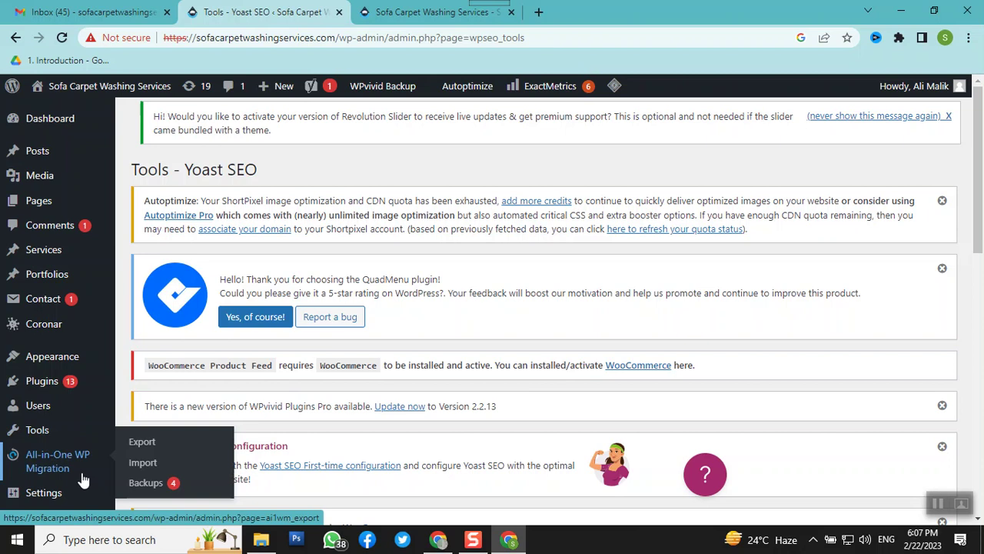
scroll(86, 459, "down", 2)
scroll(82, 442, "down", 2)
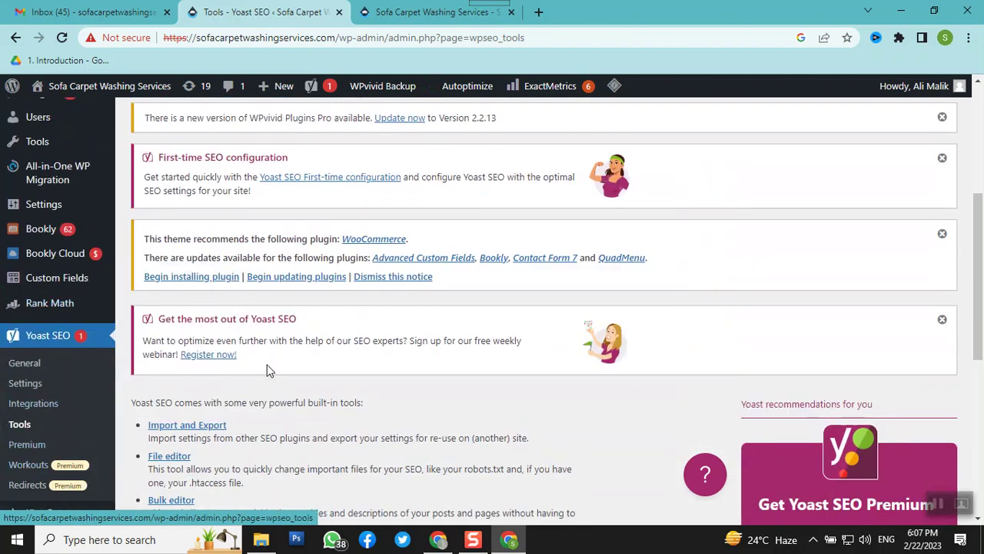
scroll(261, 373, "up", 4)
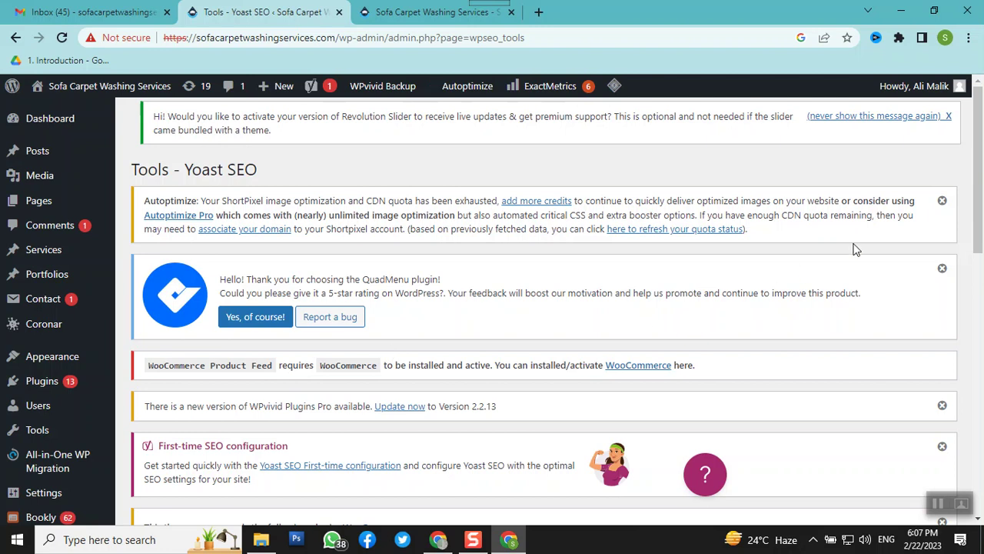
left_click_drag(981, 161, 982, 329)
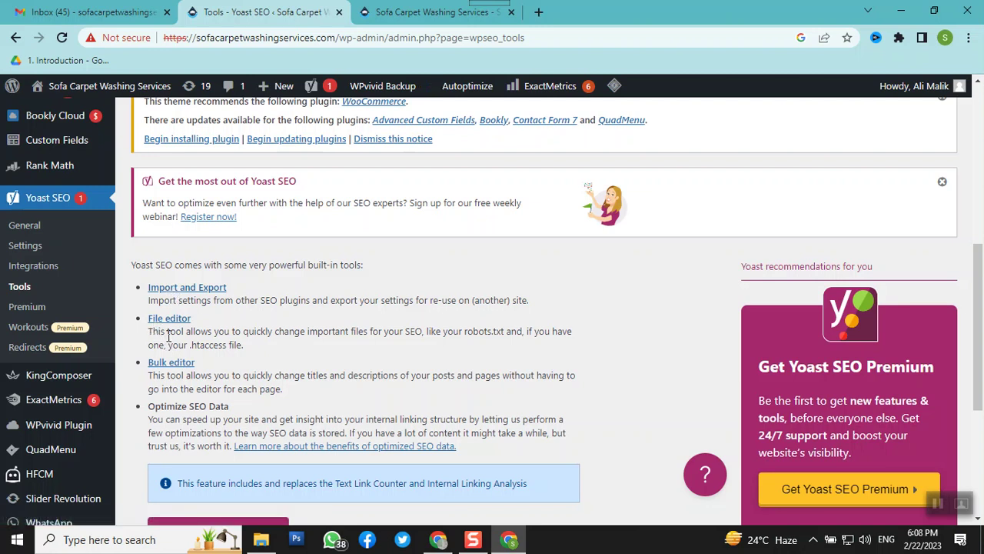
Open Yoast's File editor showing the robots.txt and .htaccess contents
left_click(172, 321)
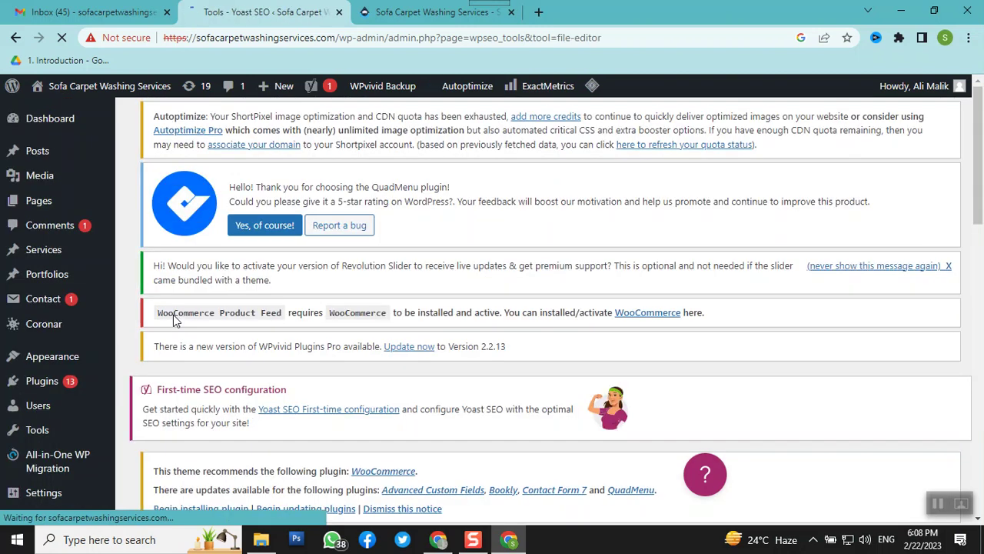
scroll(178, 324, "down", 4)
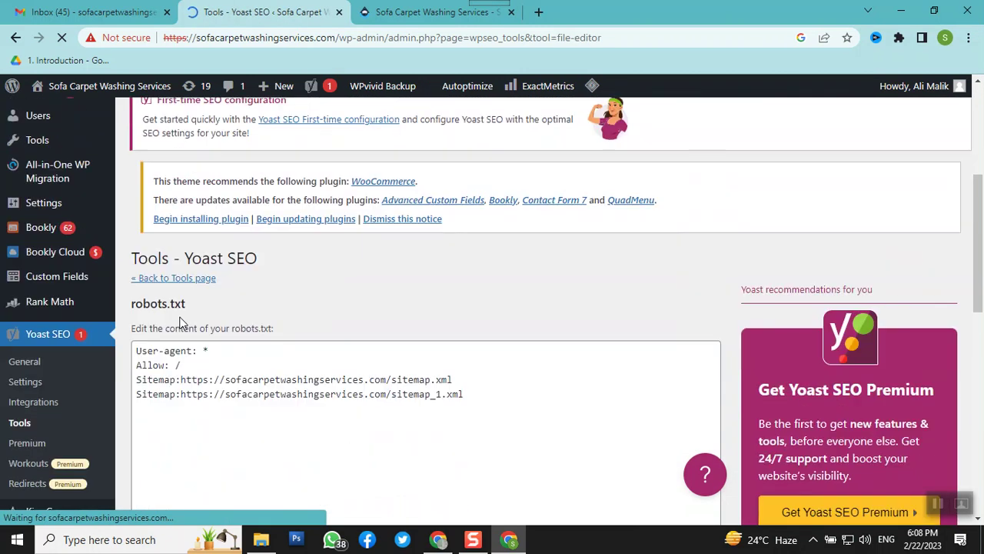
scroll(178, 324, "down", 3)
scroll(179, 324, "up", 3)
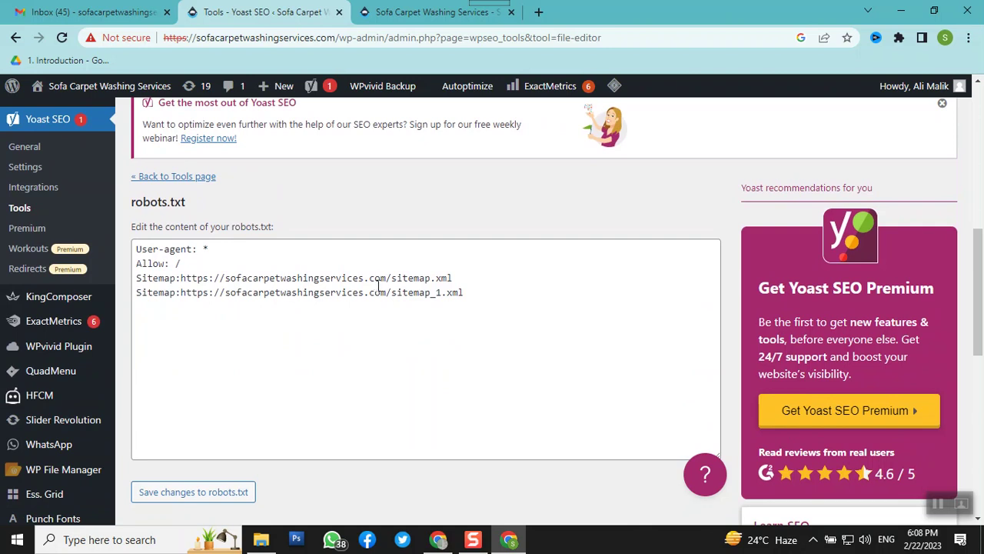
Delete the sitemap_1.xml line from robots.txt, leaving only the sitemap.xml entry
triple_click(414, 300)
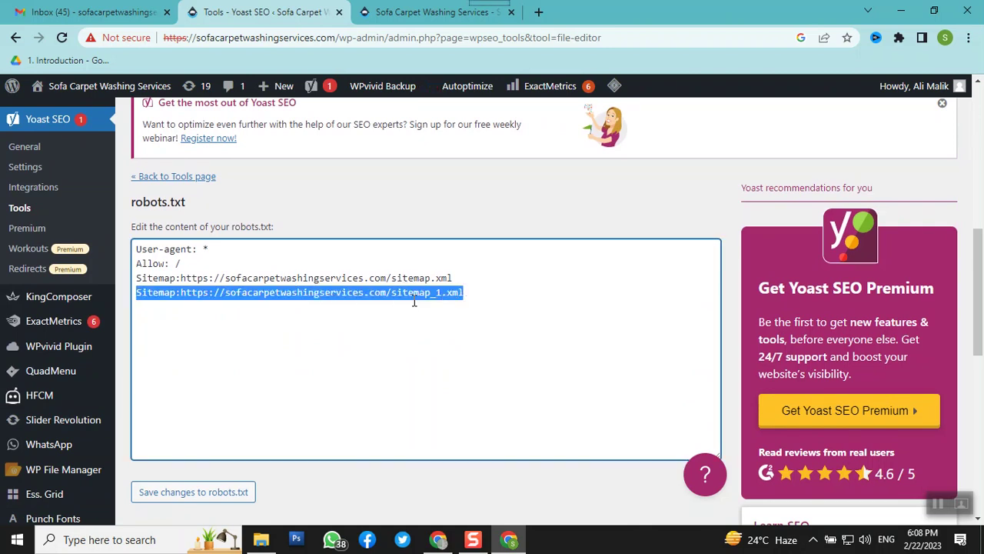
key("BackSpace")
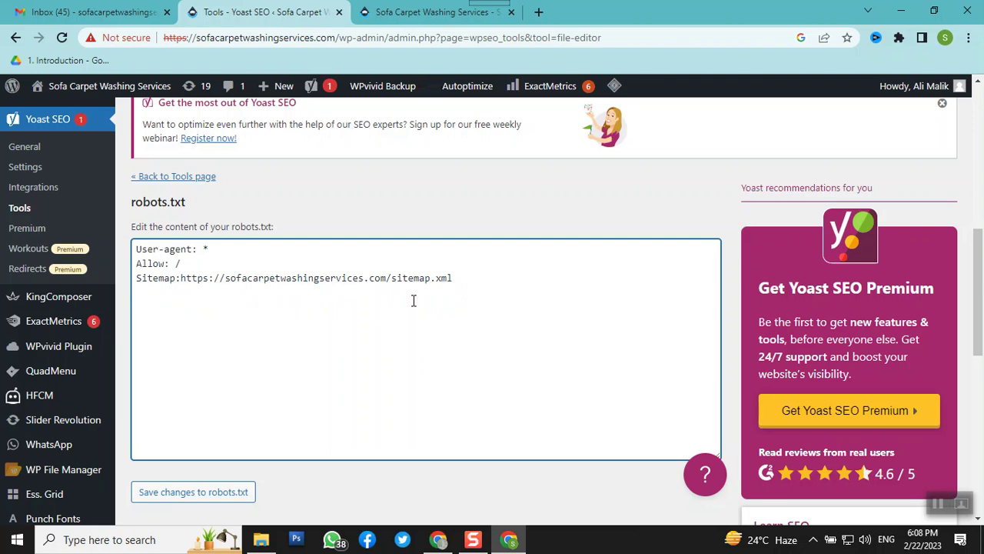
scroll(413, 308, "down", 2)
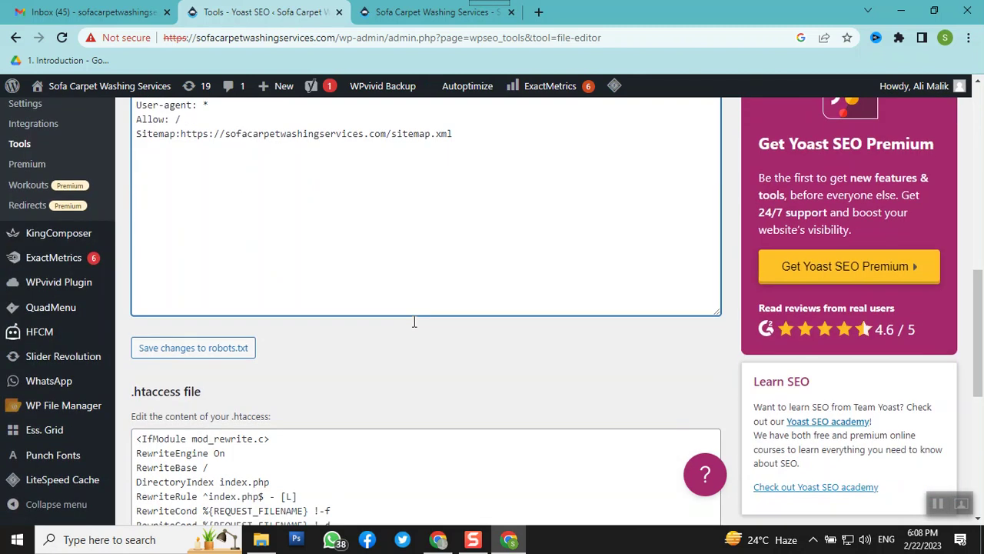
scroll(393, 328, "down", 2)
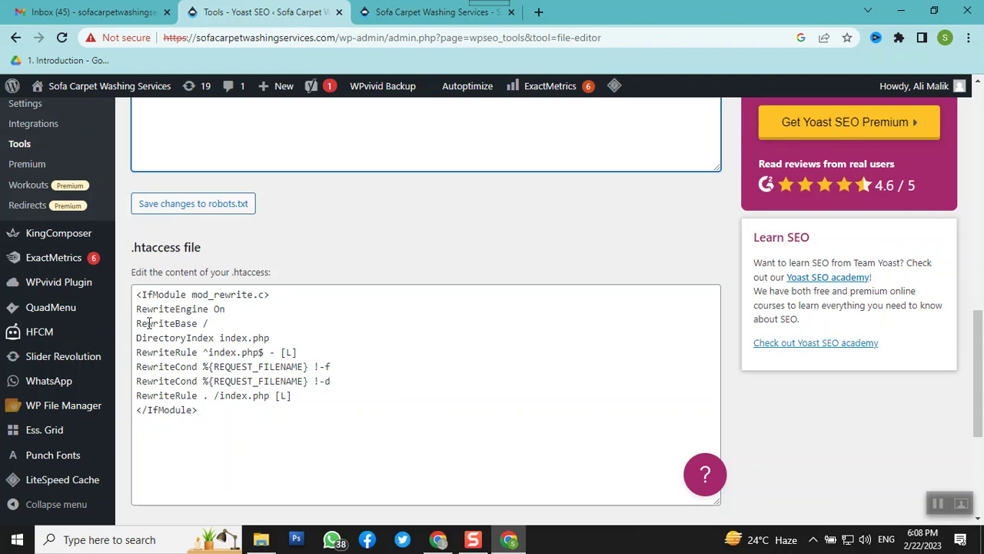
Save the edited robots.txt, then reveal the Plugins flyout submenu in the admin sidebar
left_click(175, 213)
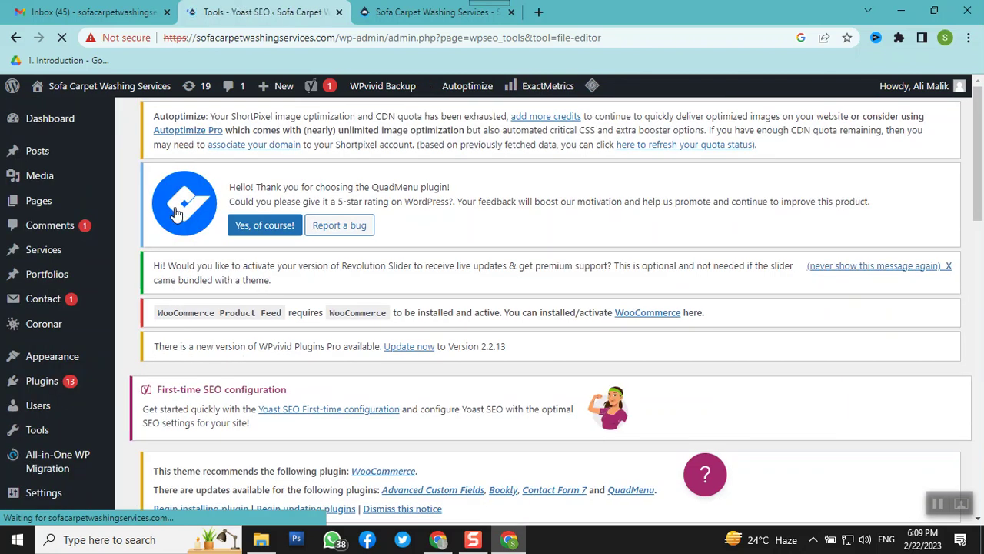
scroll(388, 337, "down", 1)
scroll(389, 339, "down", 7)
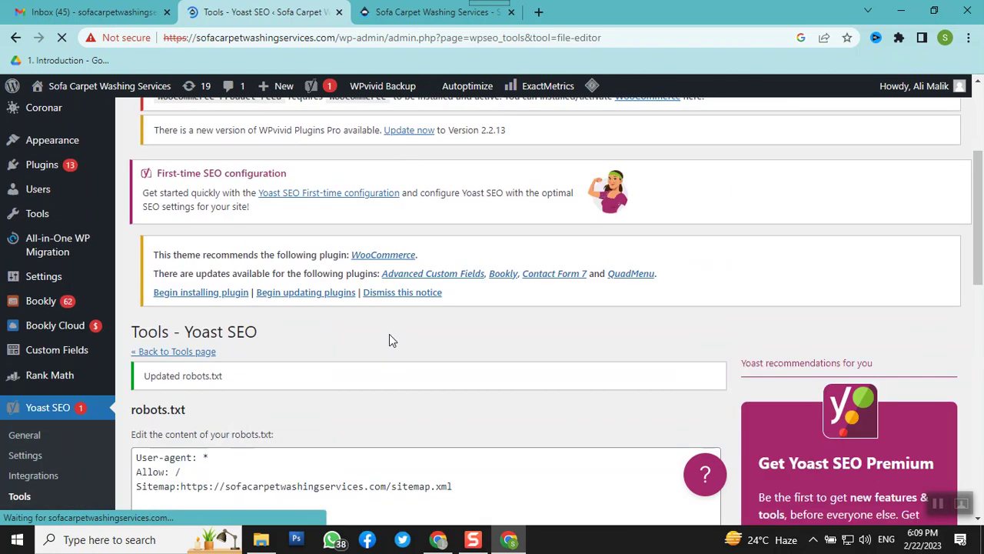
scroll(391, 341, "down", 4)
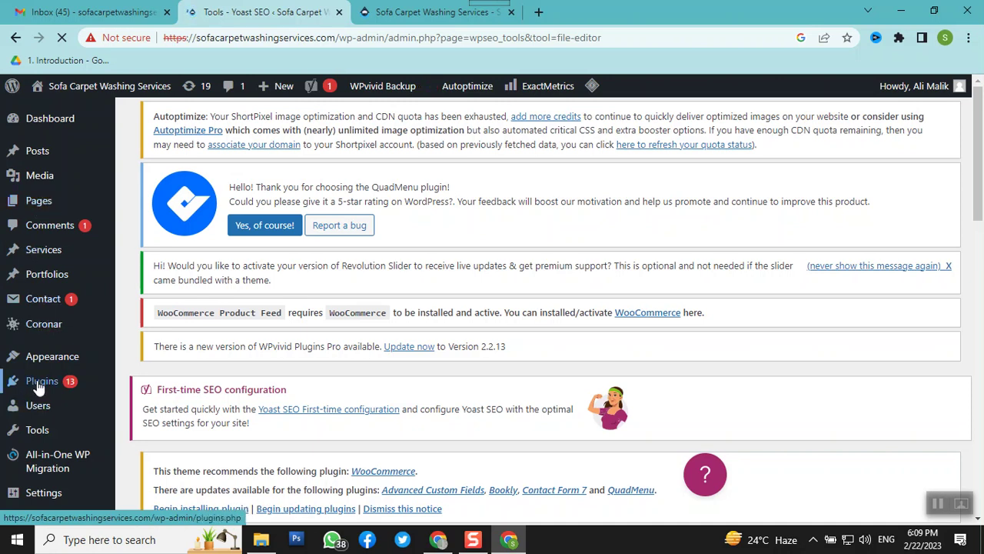
mouse_move(41, 386)
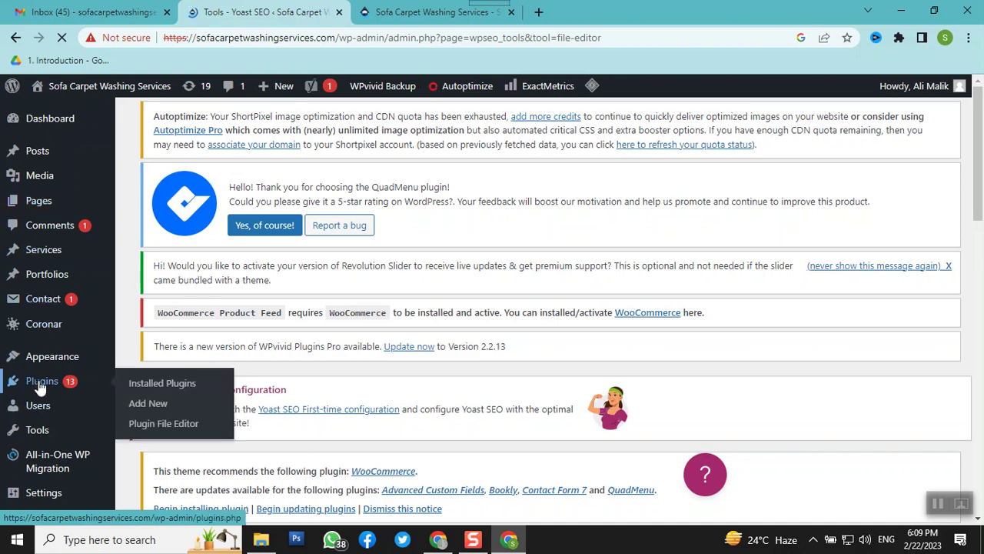
Open the Installed Plugins list
left_click(143, 392)
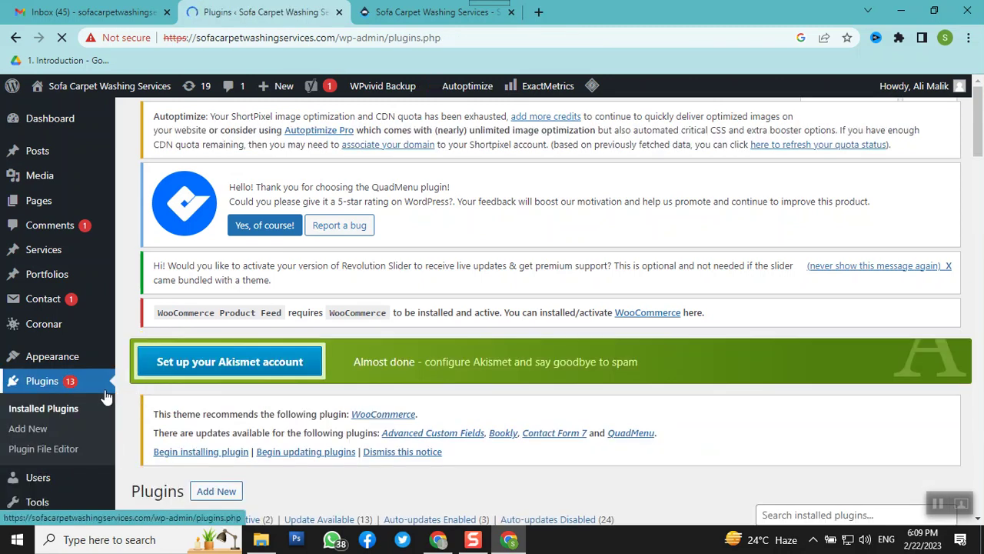
scroll(105, 396, "down", 4)
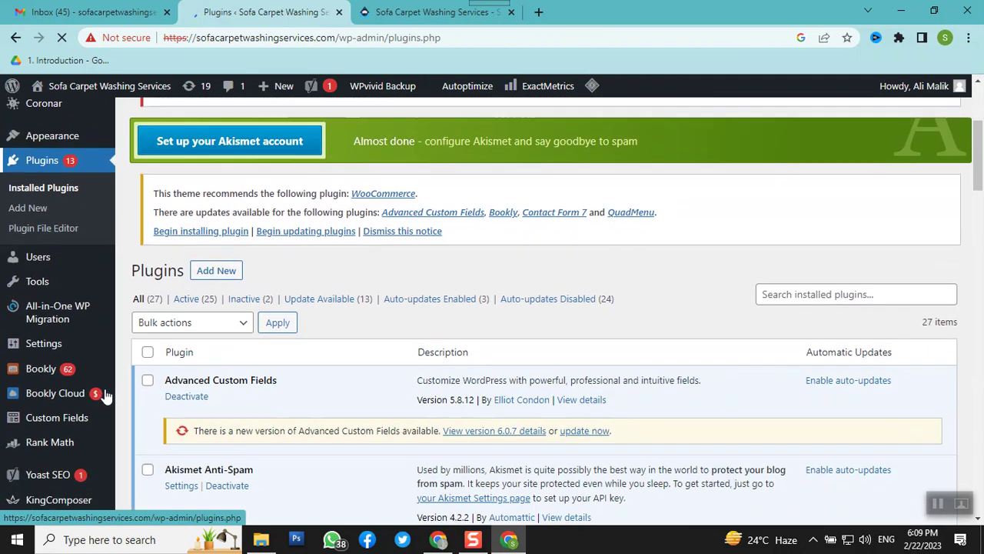
scroll(104, 388, "up", 3)
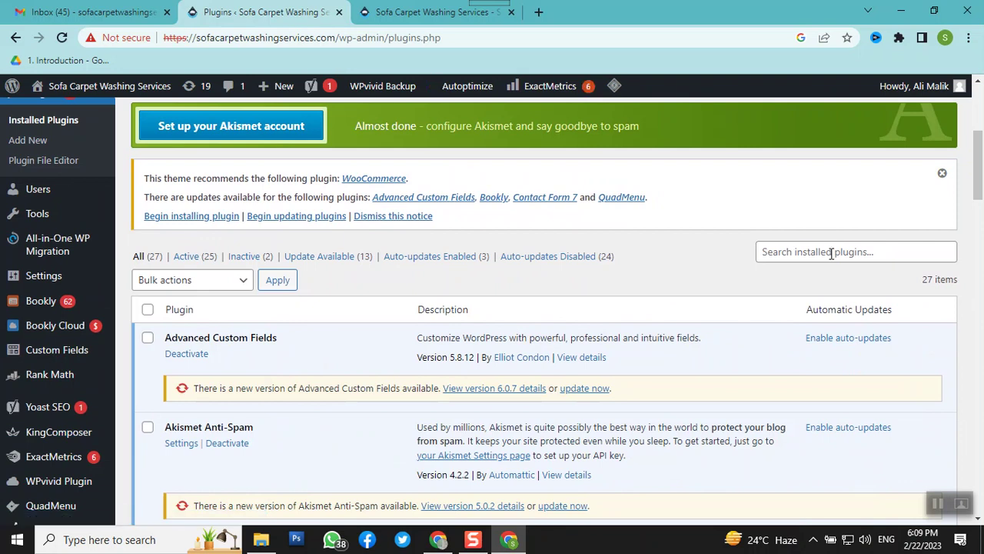
Search installed plugins for 'faq', find no match, and clear the search to list all 27
left_click(831, 253)
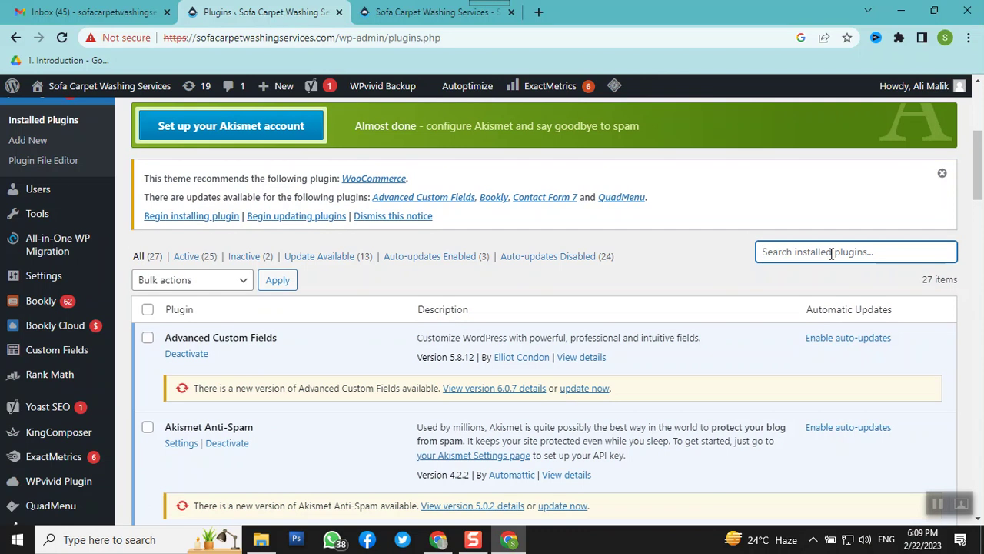
type("faq")
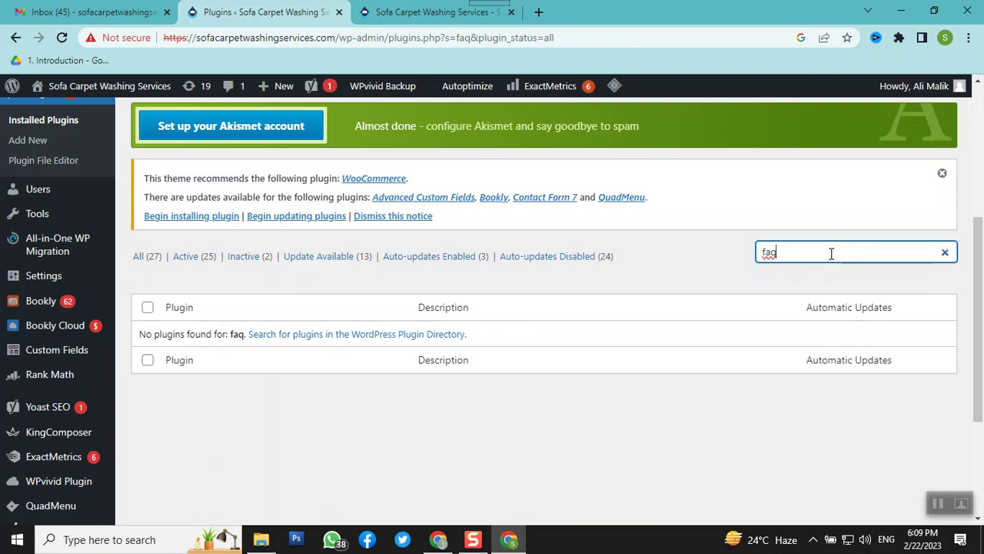
scroll(830, 253, "up", 2)
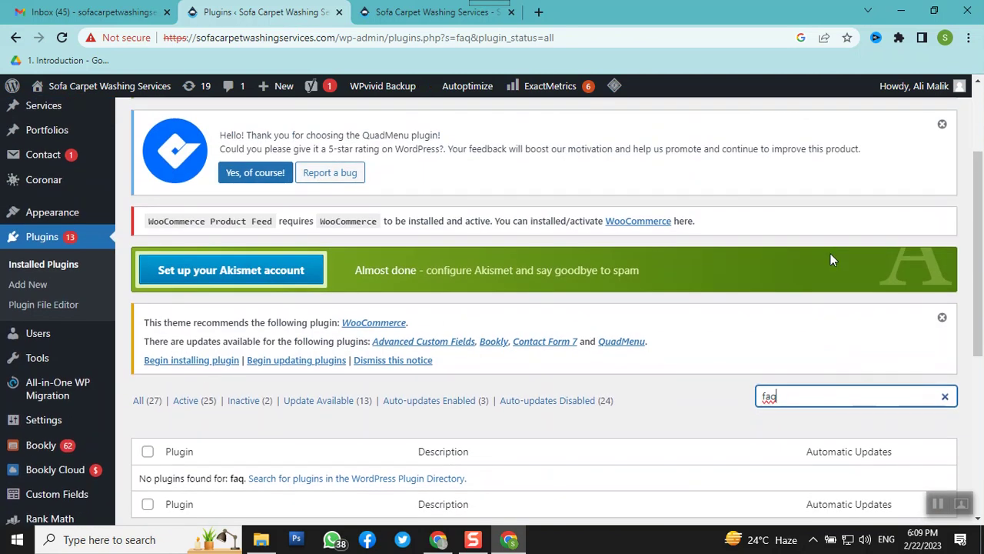
scroll(830, 253, "down", 1)
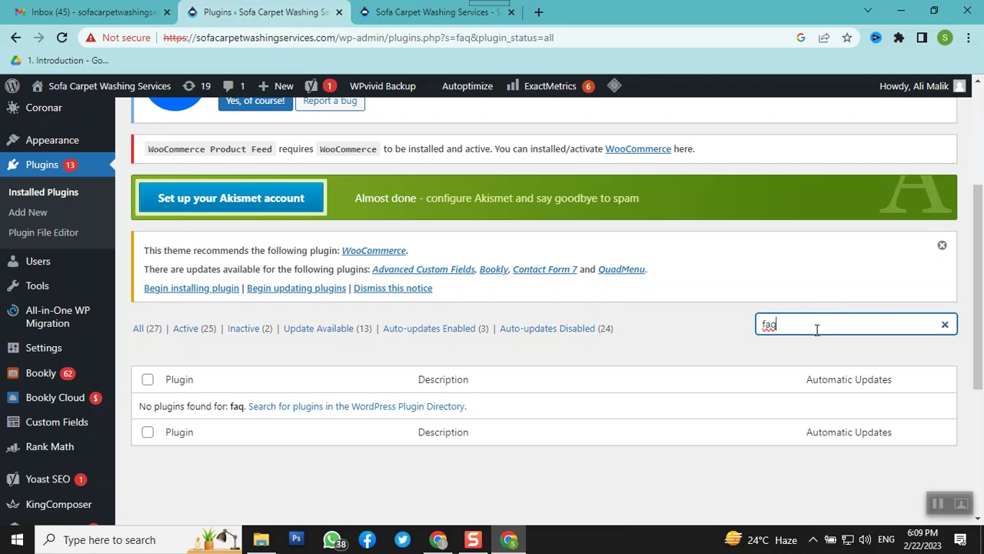
key("BackSpace")
key("BackSpace")
key("BackSpace")
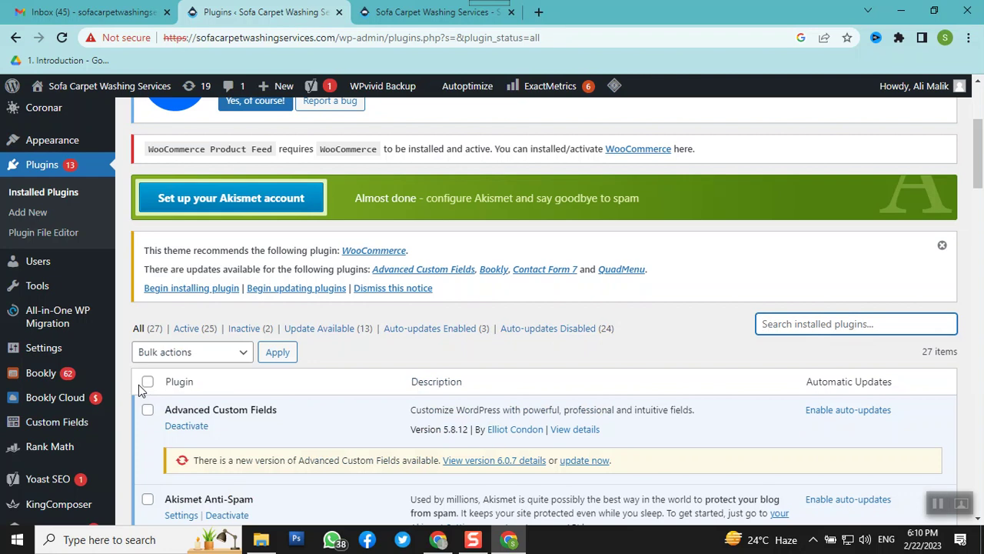
scroll(209, 341, "up", 3)
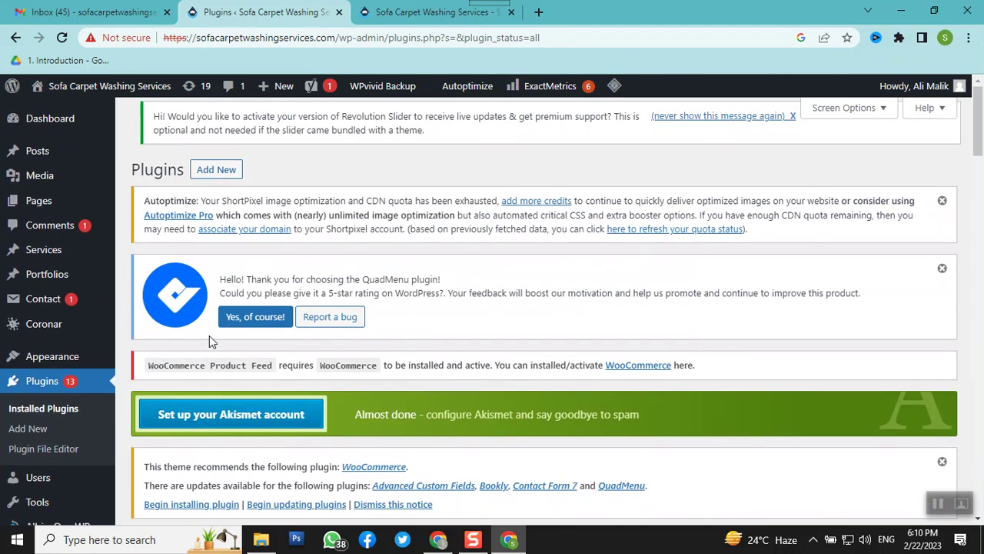
scroll(172, 349, "down", 1)
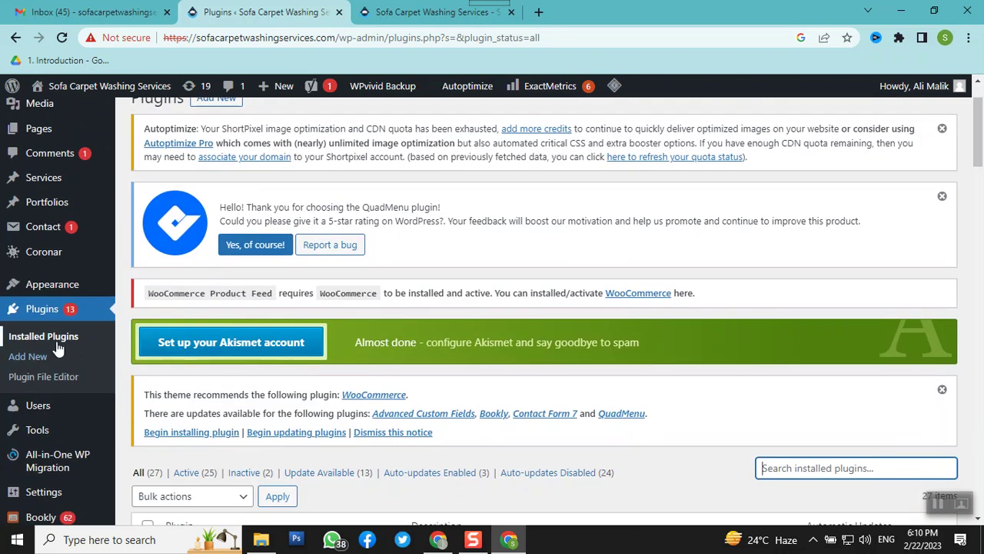
On the Add Plugins page, search the plugin directory for 'faq page'
left_click(34, 358)
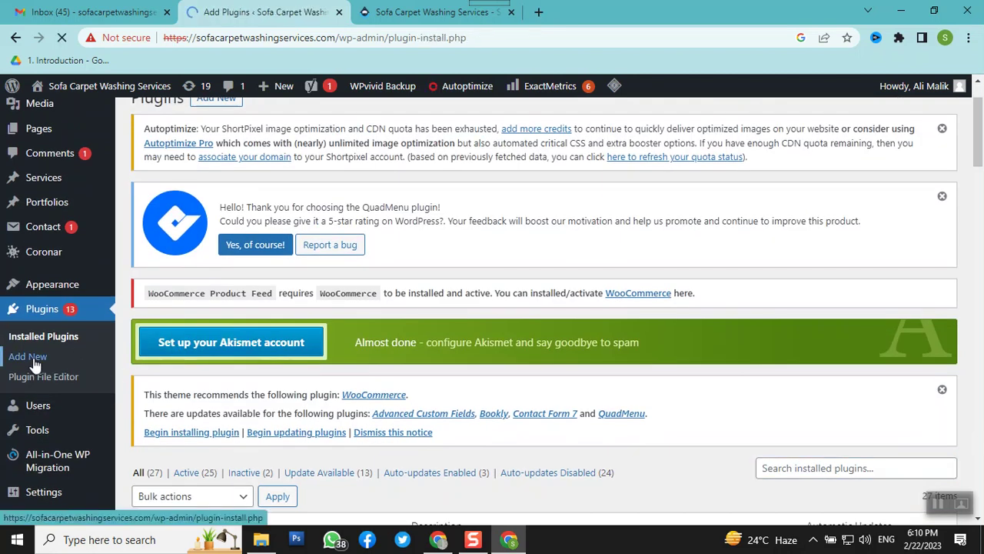
scroll(308, 339, "down", 2)
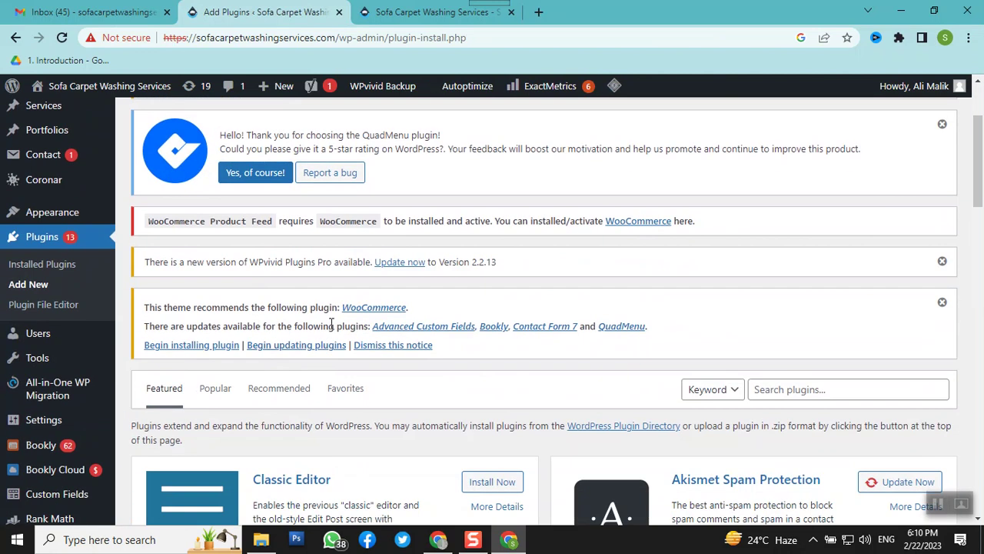
scroll(366, 320, "down", 2)
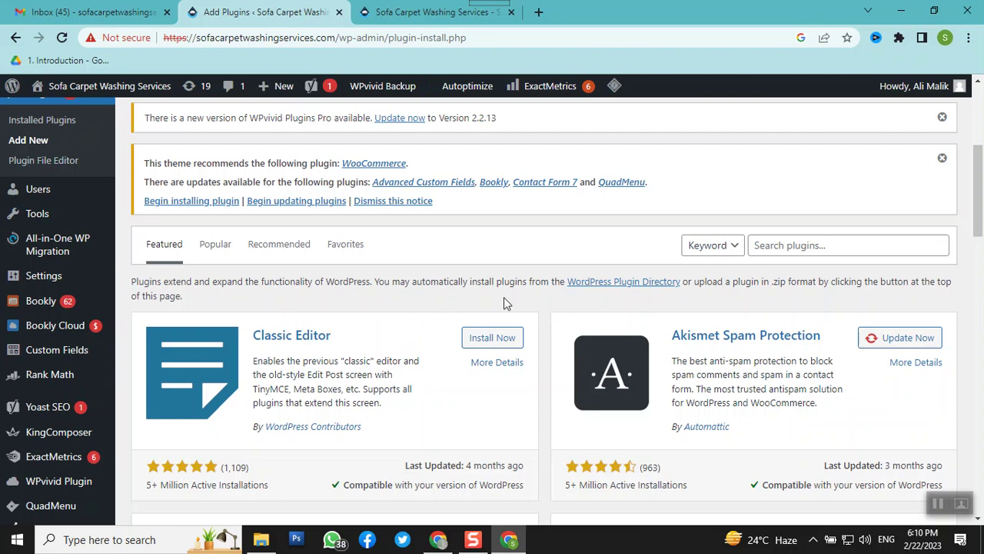
left_click(816, 247)
type("faq page")
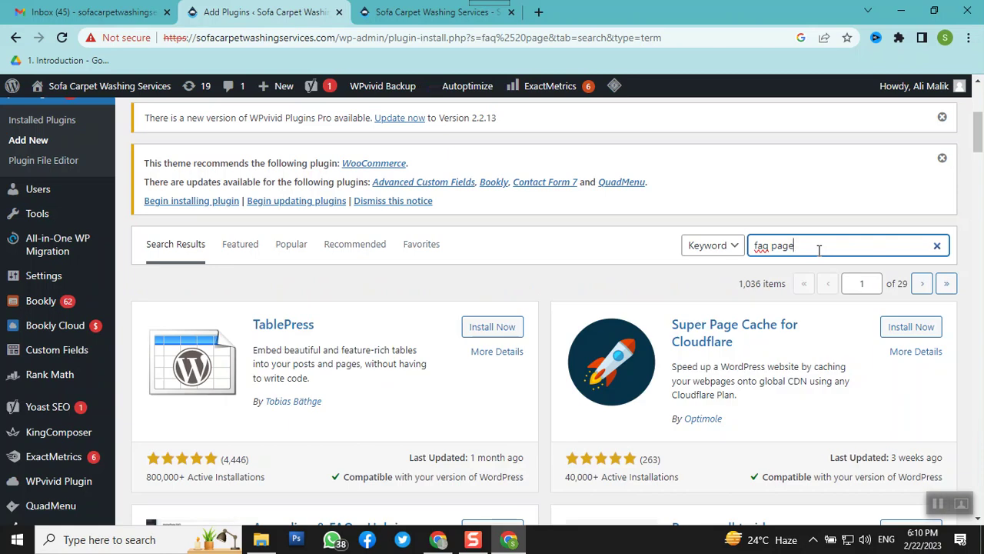
scroll(311, 459, "down", 2)
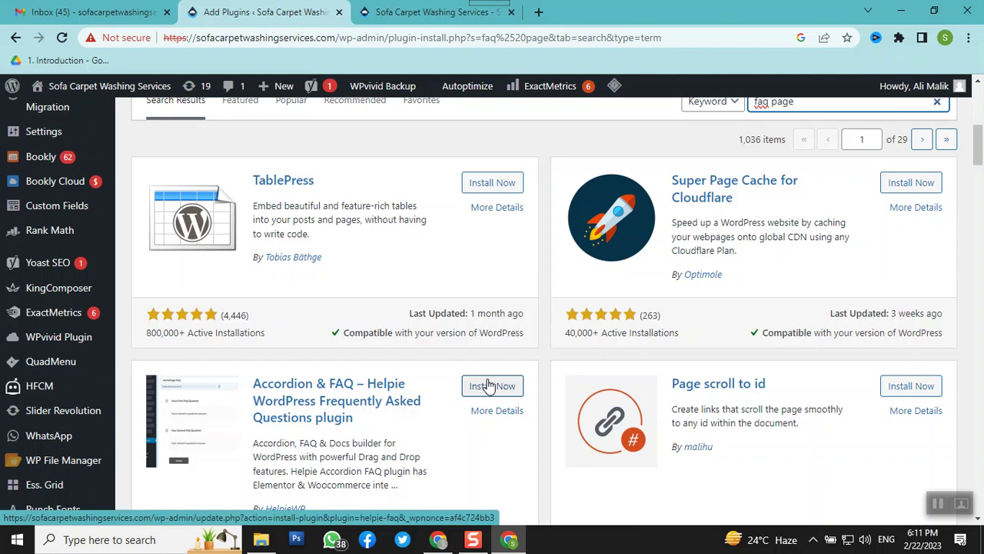
Browse the 1,036 'faq page' plugin results across 29 pages
mouse_move(12, 336)
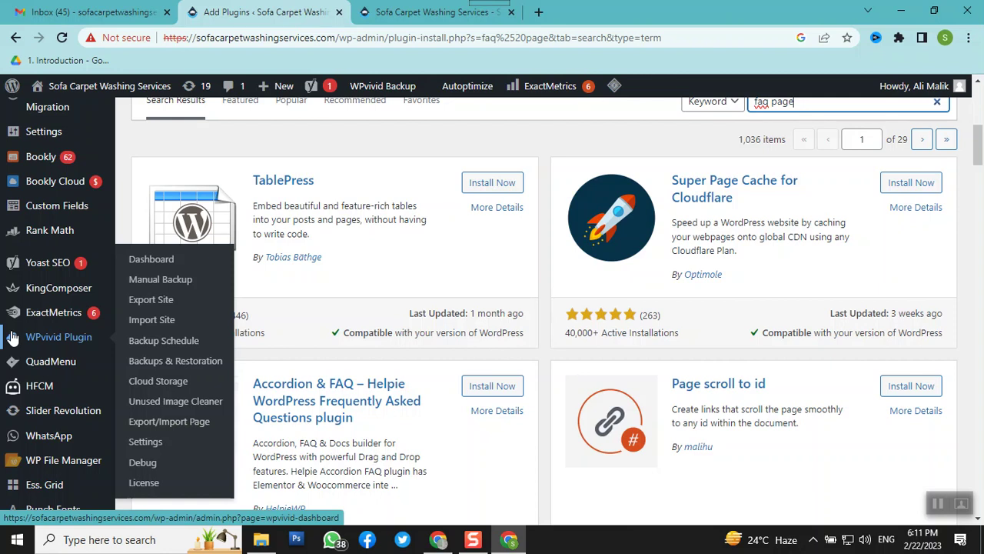
scroll(425, 379, "up", 6)
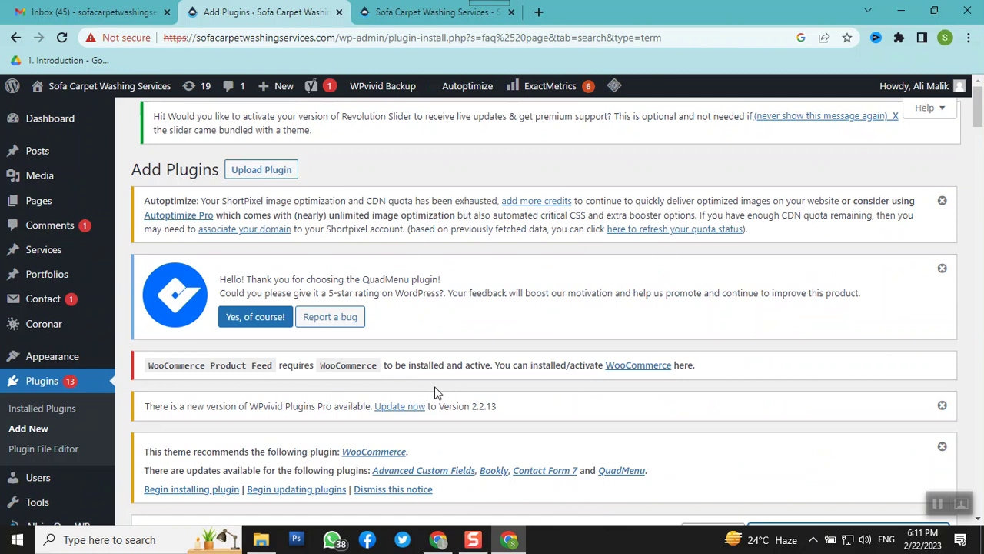
scroll(424, 415, "down", 5)
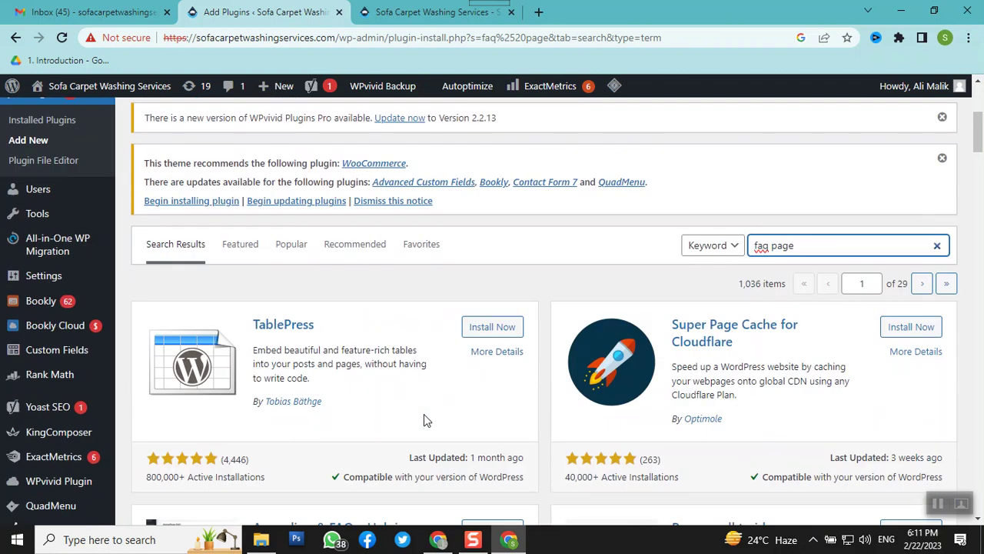
scroll(424, 413, "up", 5)
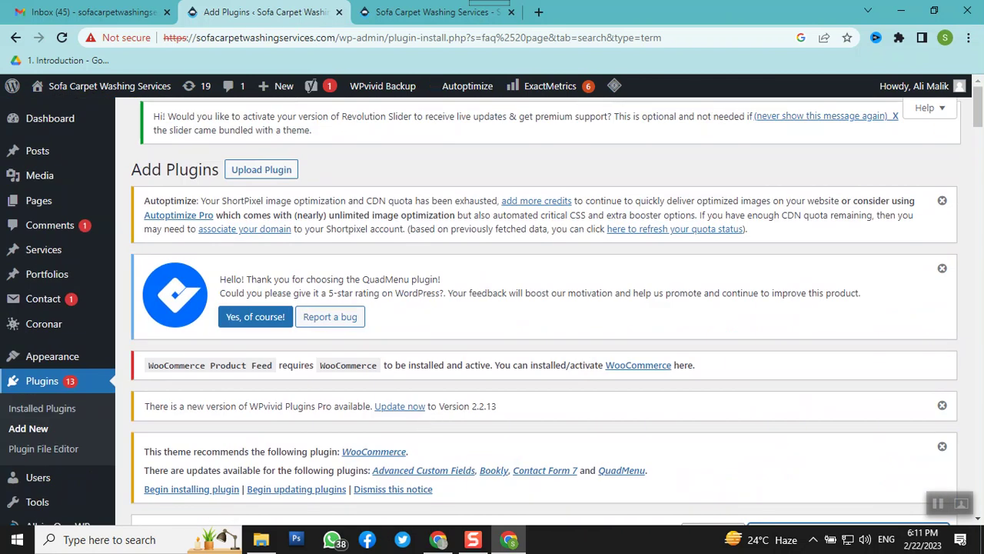
mouse_move(31, 361)
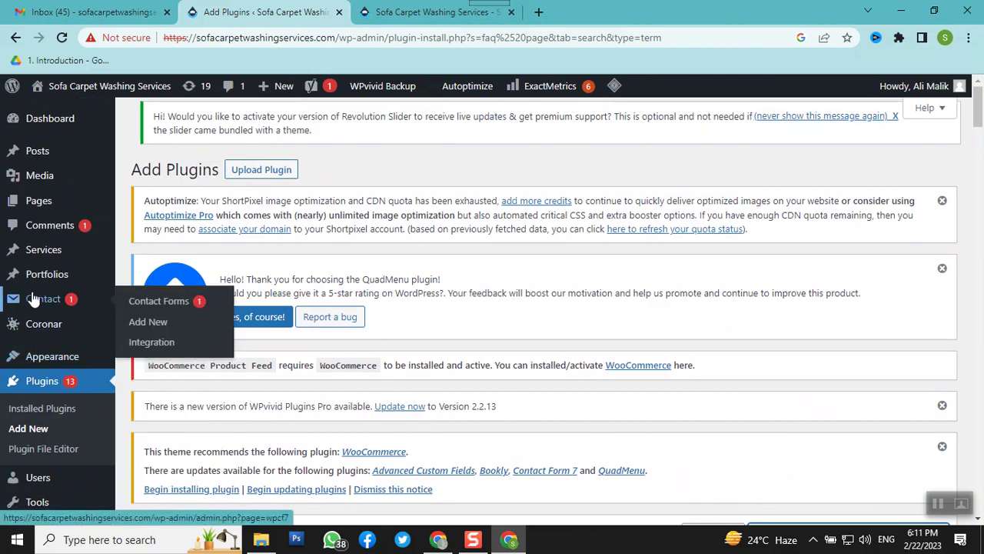
mouse_move(52, 244)
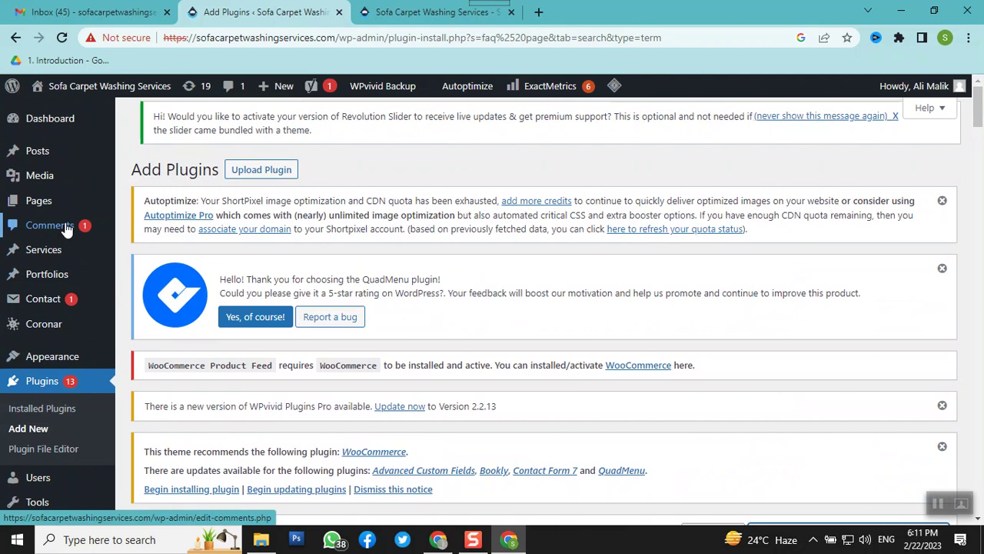
scroll(67, 228, "down", 1)
mouse_move(67, 228)
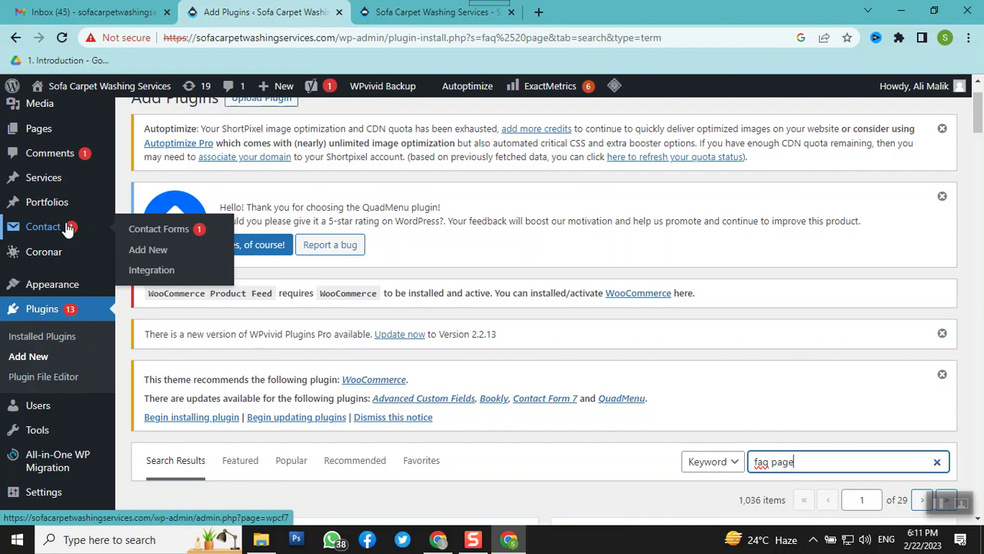
mouse_move(64, 290)
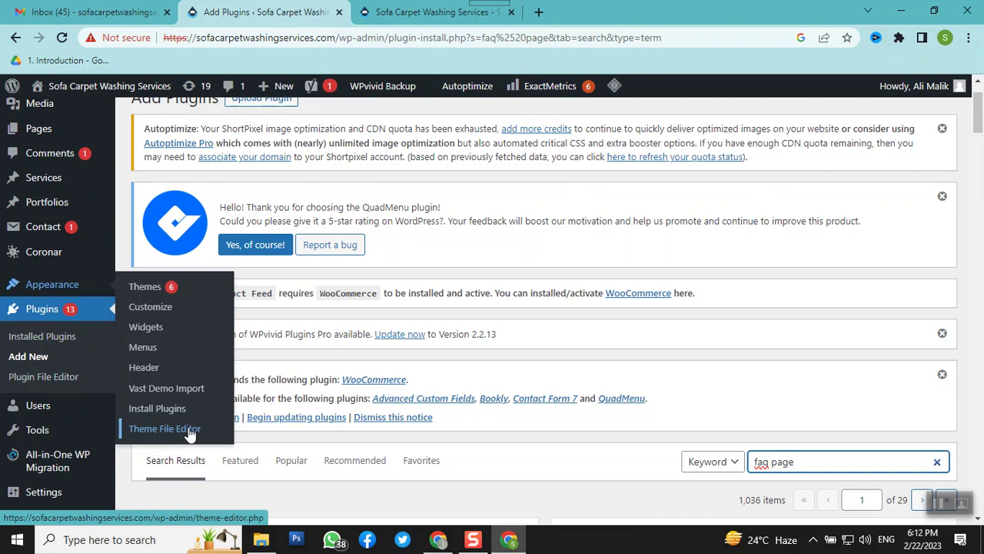
Open the Theme File Editor on Cleanco's style.css and accept the Heads up! warning with I understand
left_click(180, 432)
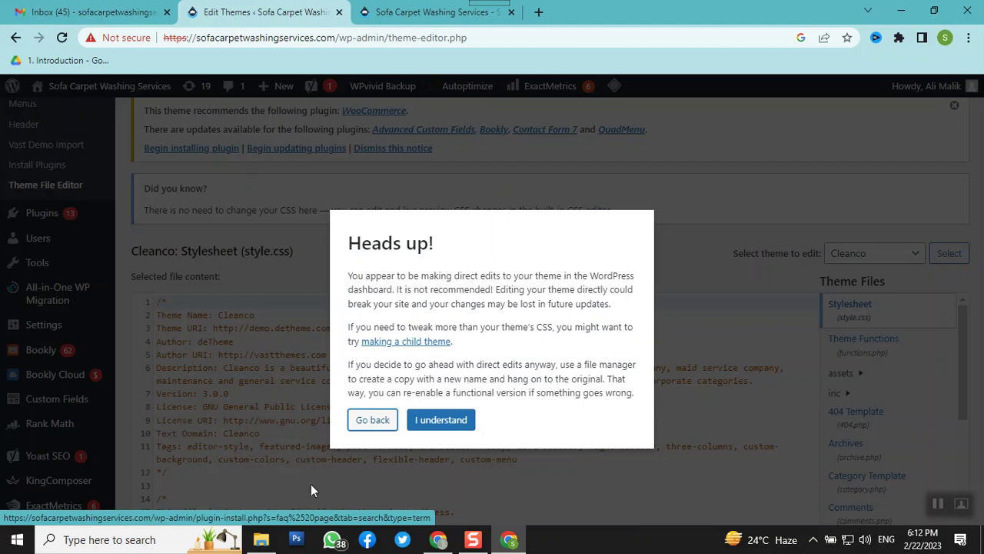
left_click(457, 419)
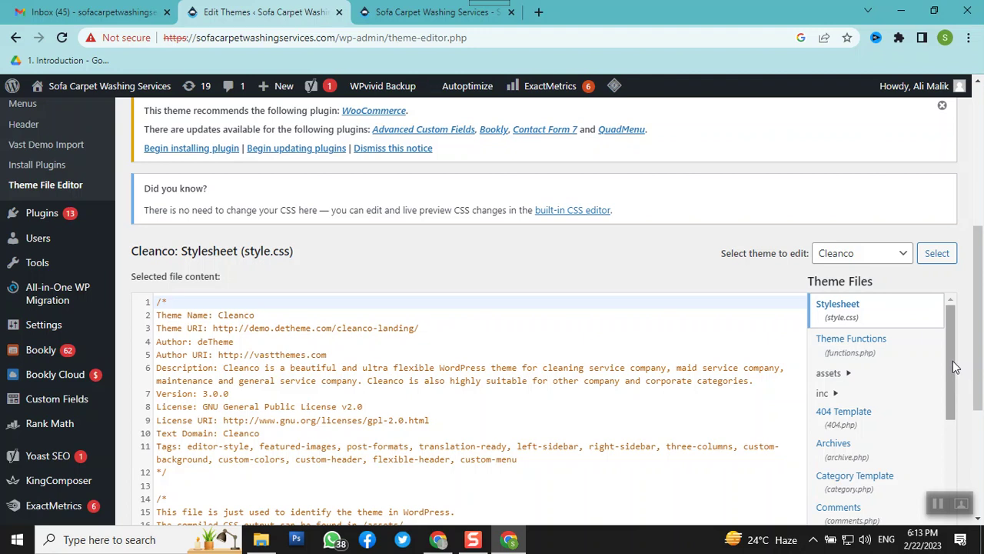
left_click_drag(953, 362, 970, 450)
left_click_drag(978, 383, 980, 430)
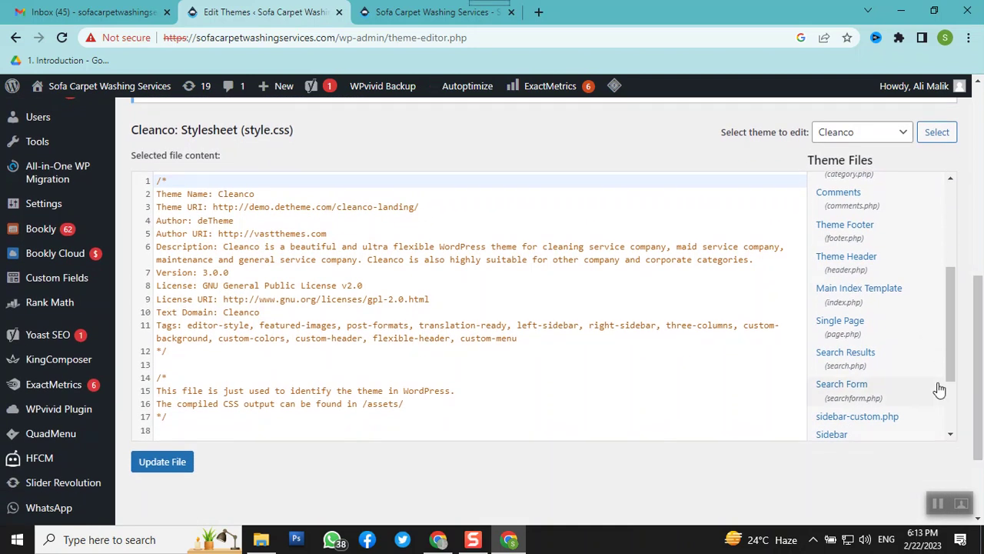
left_click_drag(951, 376, 961, 423)
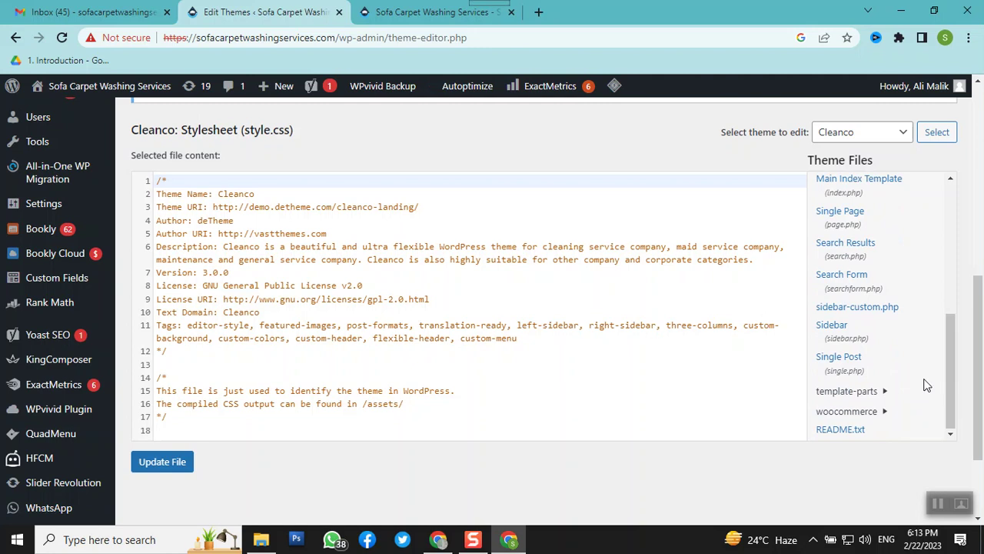
scroll(879, 373, "up", 2)
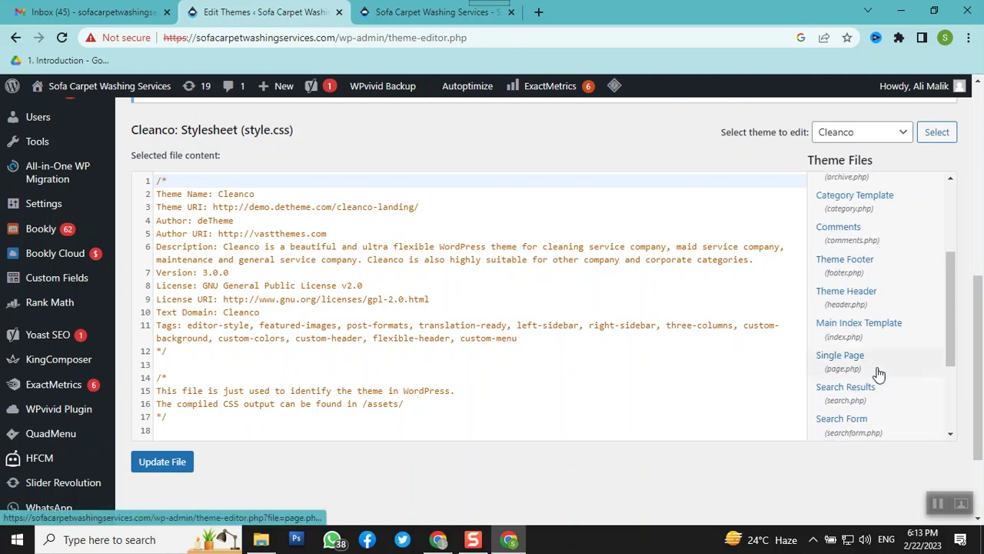
scroll(879, 373, "up", 1)
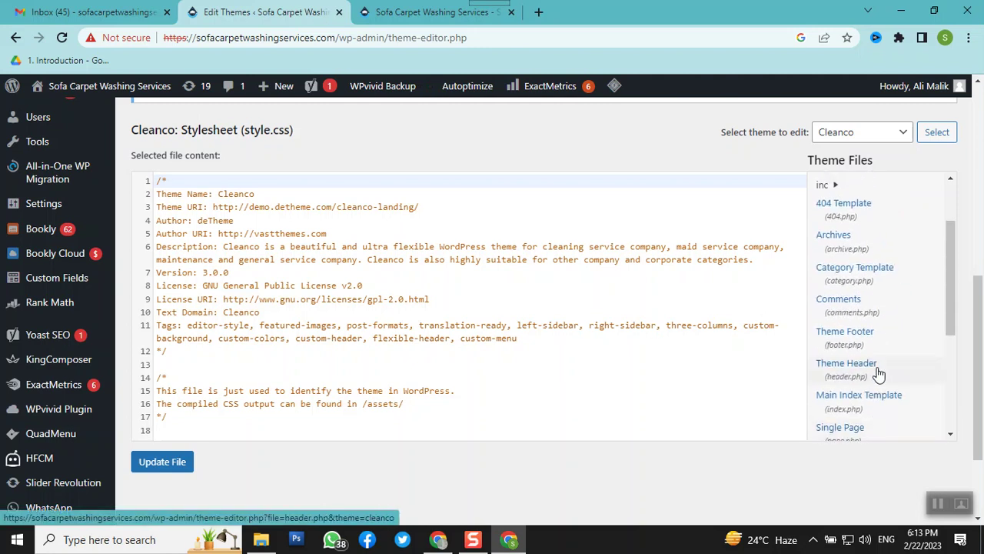
scroll(878, 373, "up", 1)
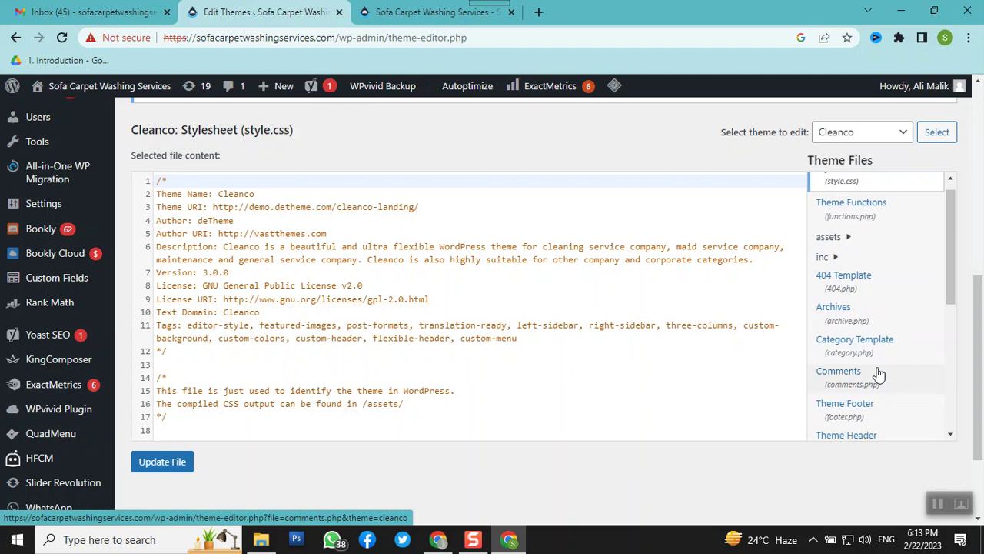
scroll(879, 373, "up", 2)
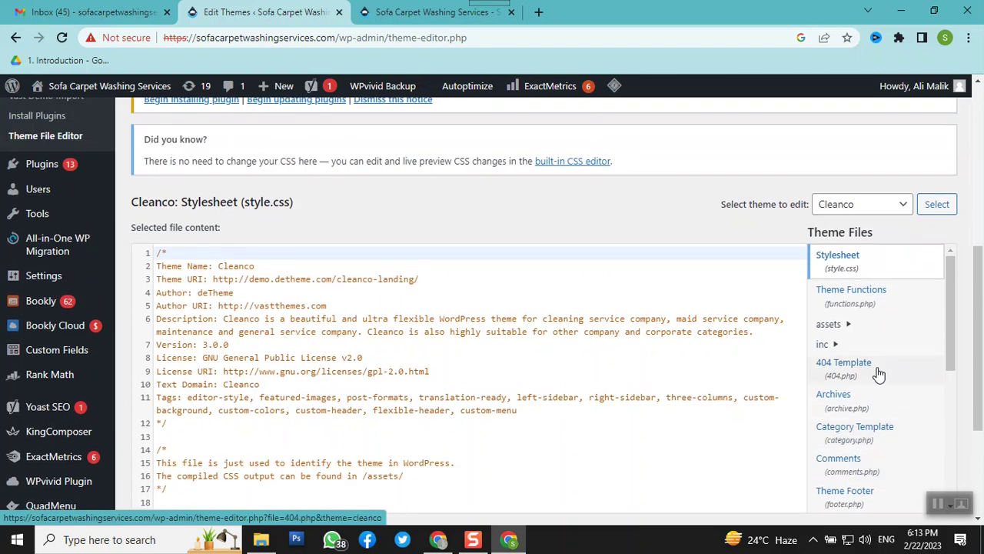
scroll(879, 373, "down", 1)
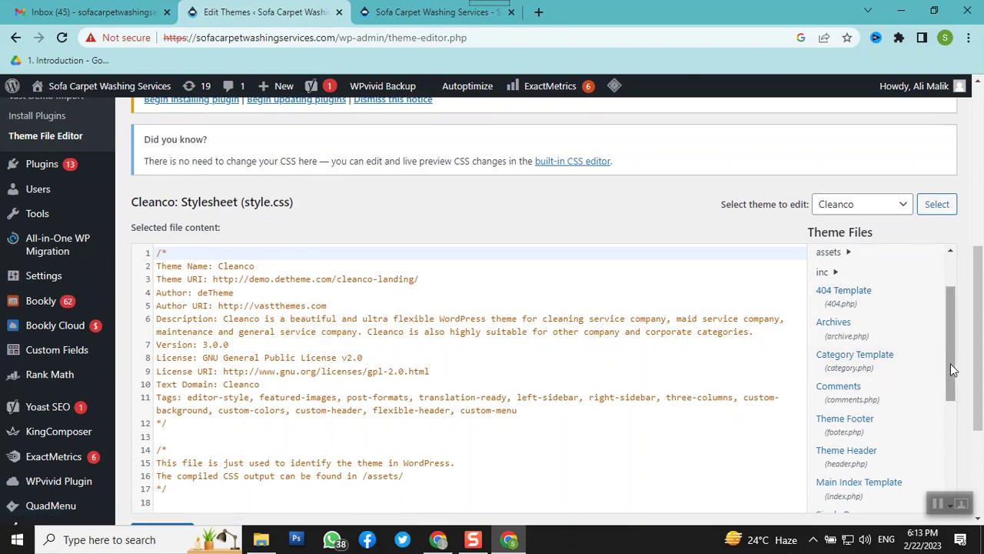
left_click_drag(951, 359, 952, 393)
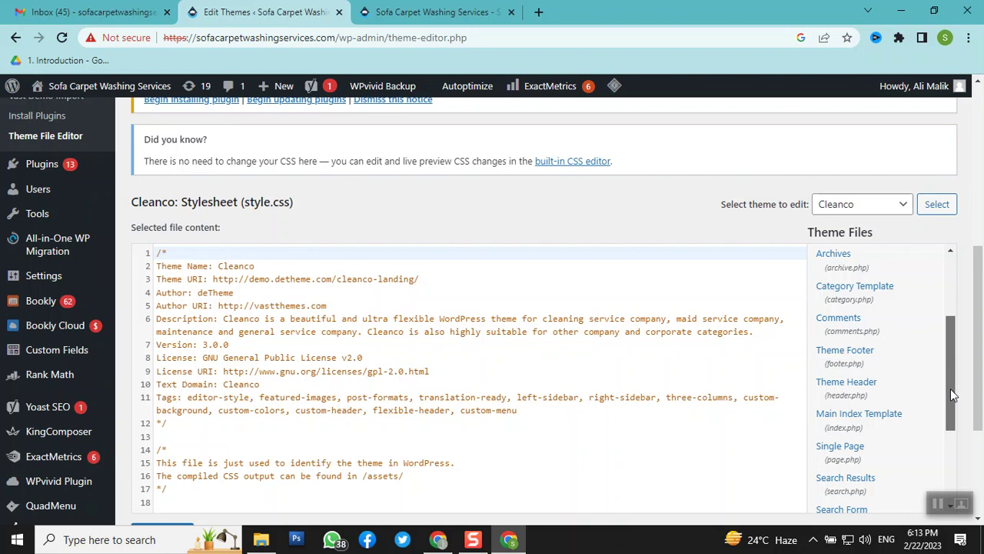
left_click_drag(951, 393, 958, 474)
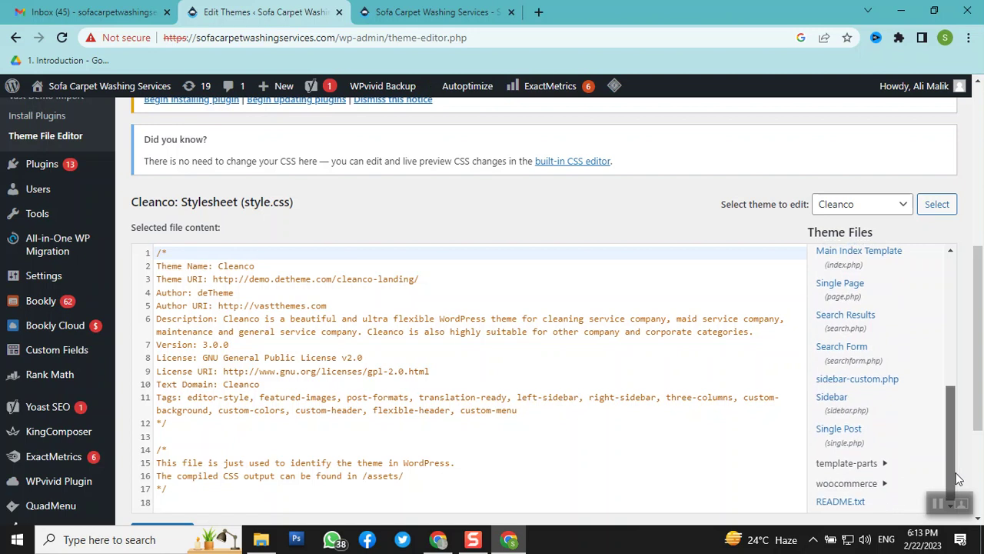
scroll(456, 342, "up", 1)
scroll(455, 342, "up", 4)
scroll(456, 343, "down", 5)
left_click(456, 343)
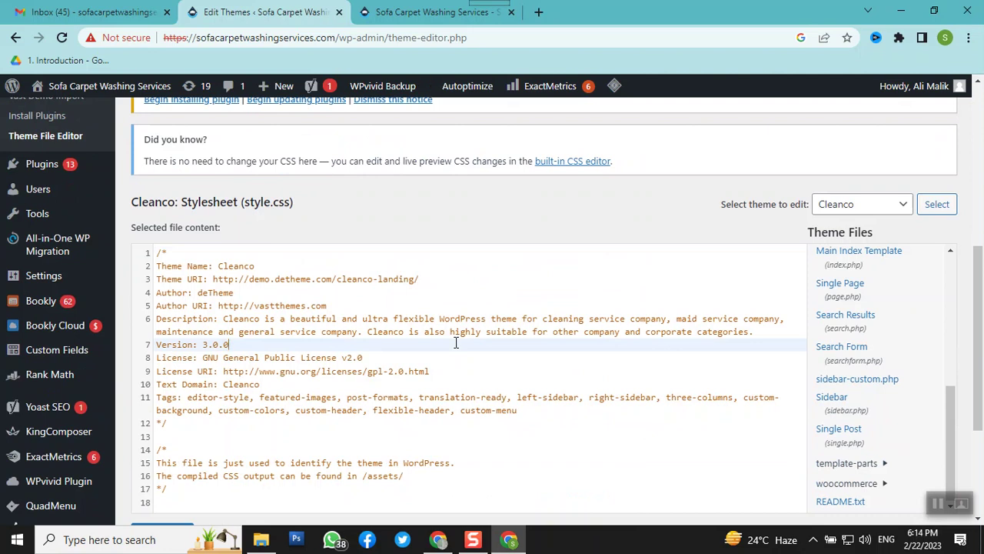
scroll(436, 352, "down", 1)
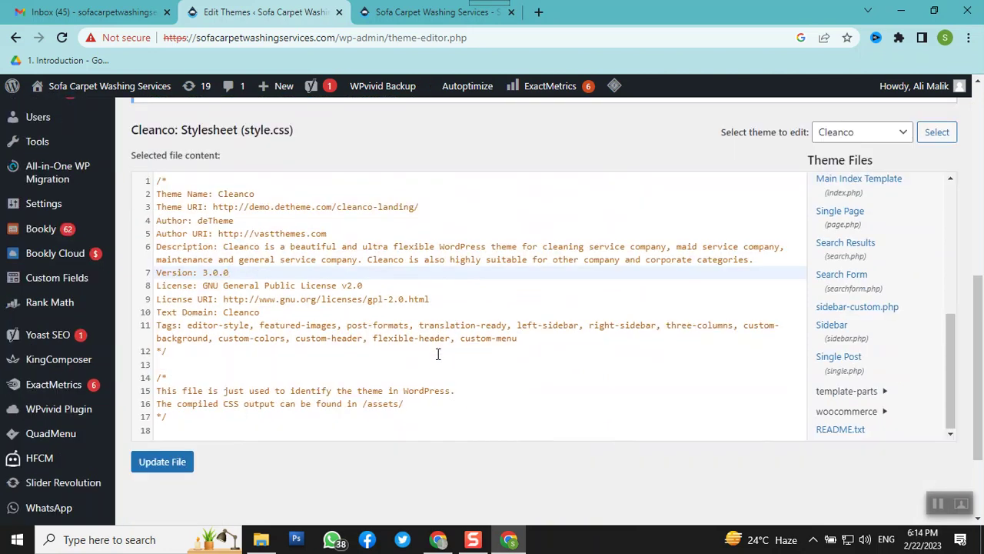
left_click(495, 332)
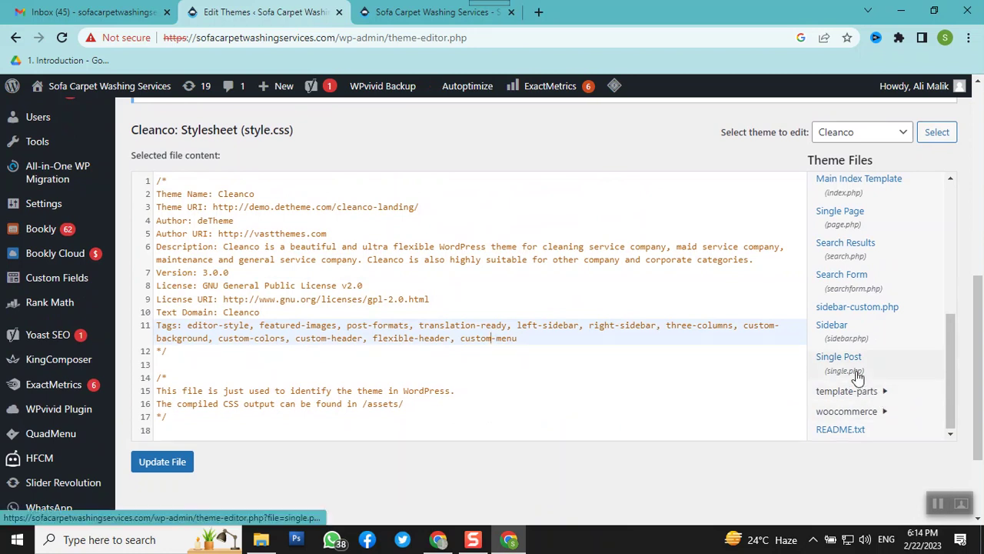
scroll(857, 376, "up", 1)
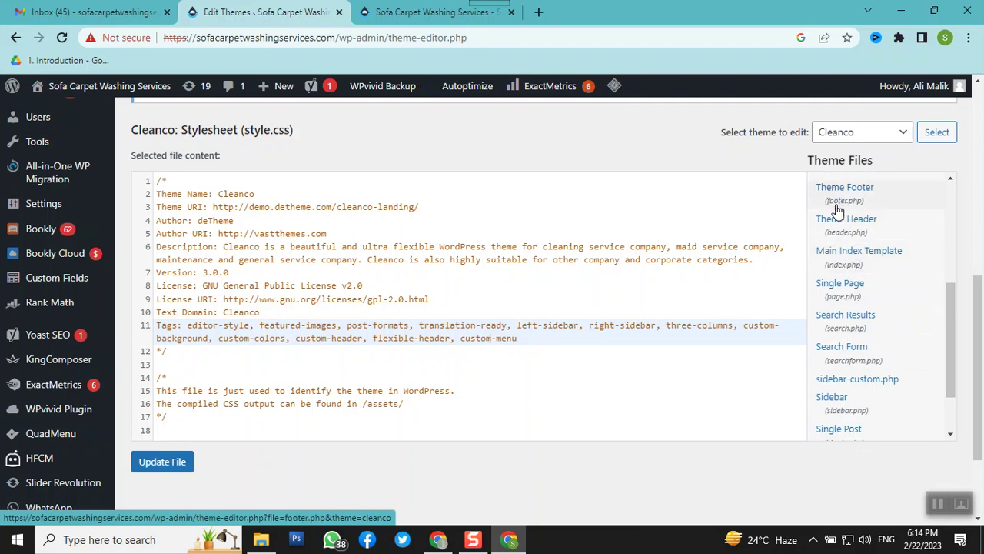
Open Cleanco's header.php and inspect the site-verification meta line and Meta Pixel Code comment
left_click(838, 240)
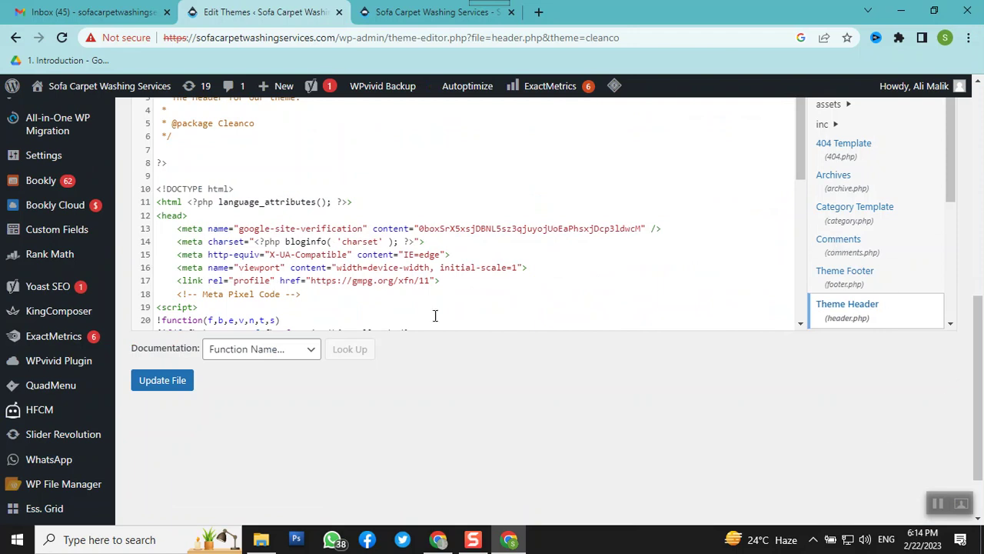
left_click(272, 229)
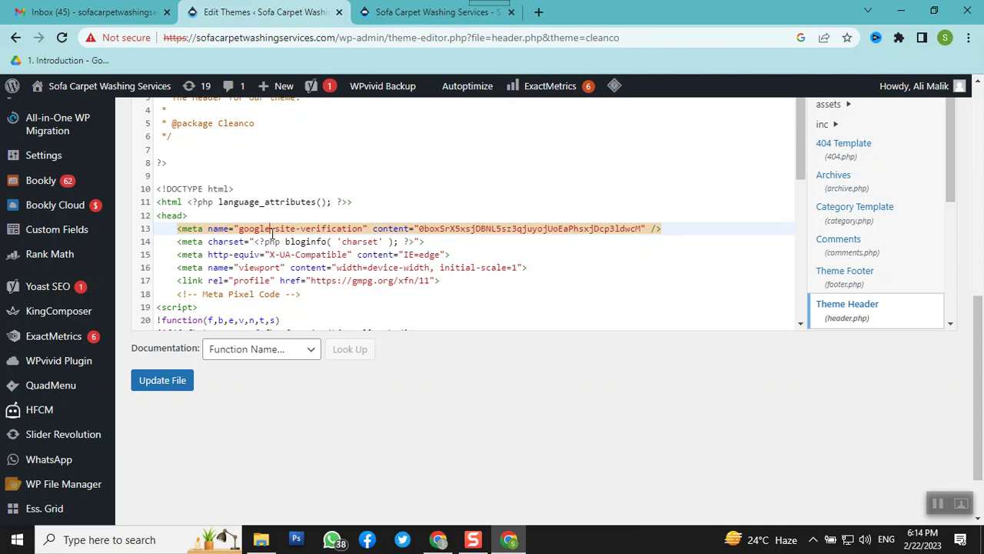
triple_click(227, 300)
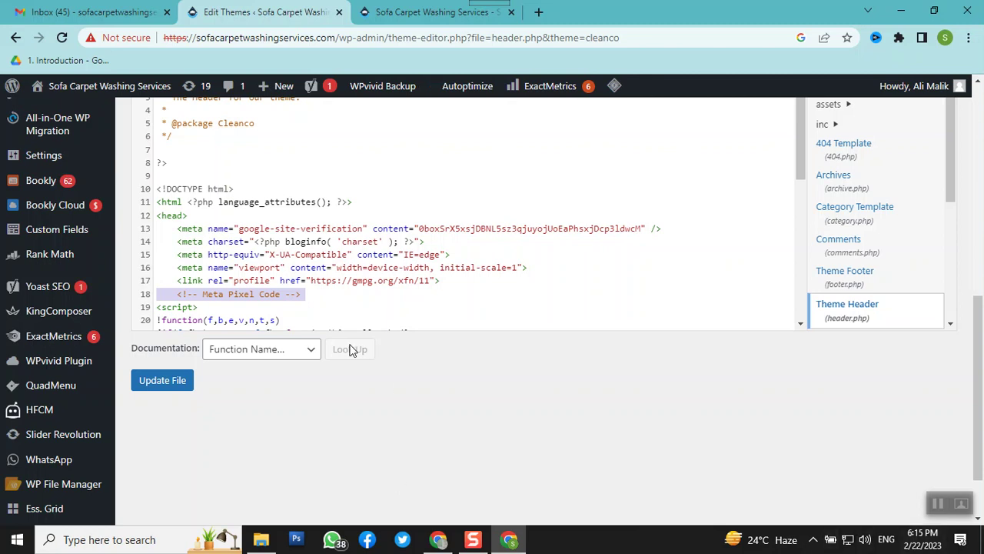
Check the verification content value, then bring the projects folder window forward
left_click(451, 229)
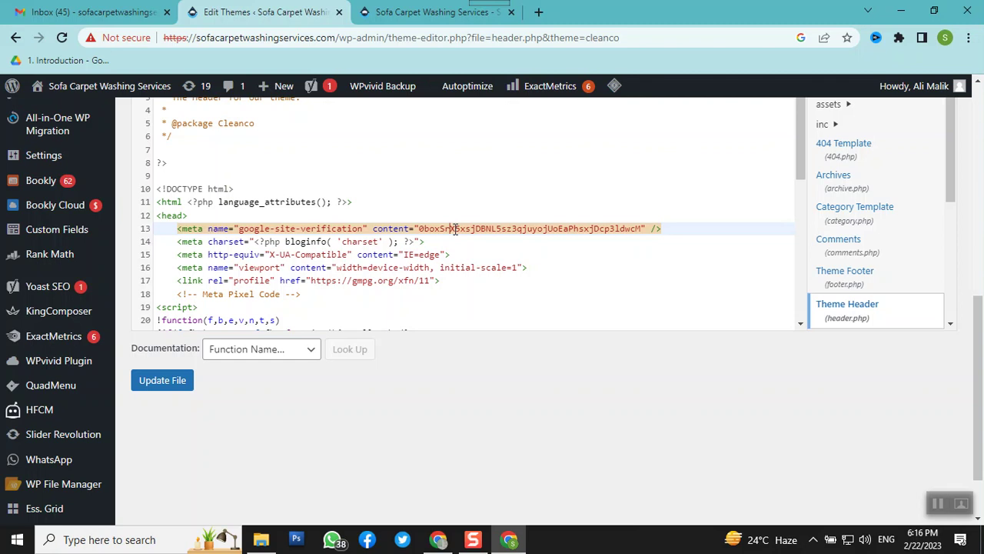
mouse_move(740, 538)
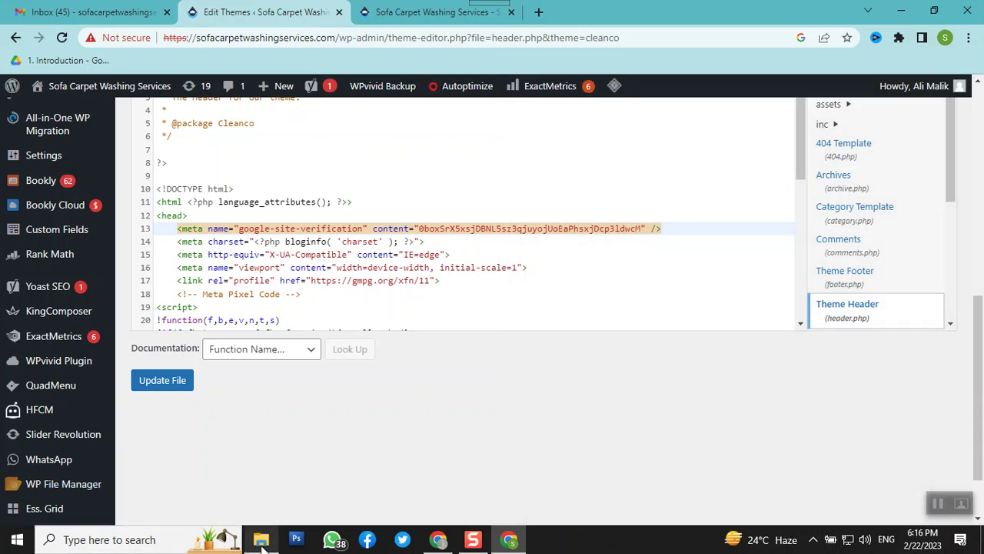
left_click(260, 539)
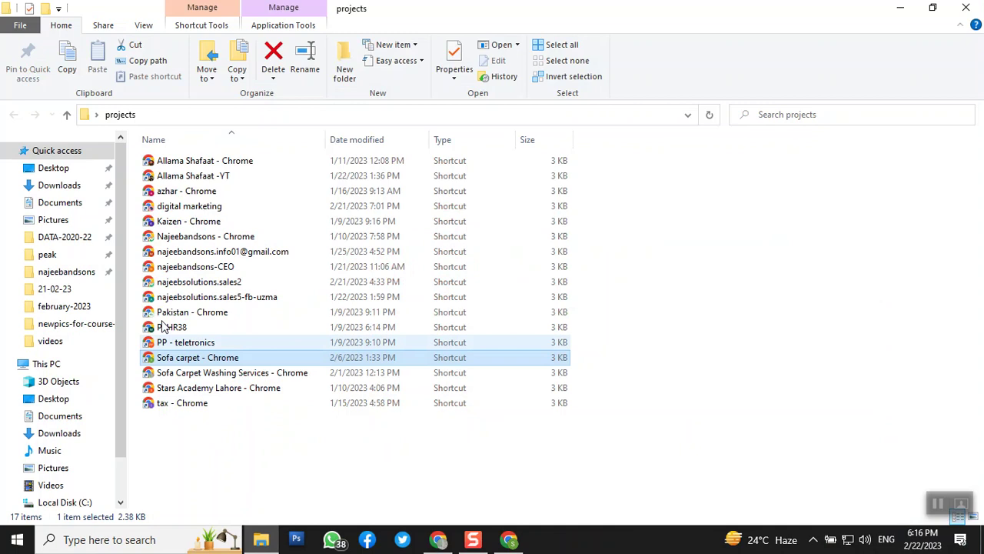
Launch another Chrome profile from its shortcut in the projects folder, opening YouTube Studio
double_click(208, 239)
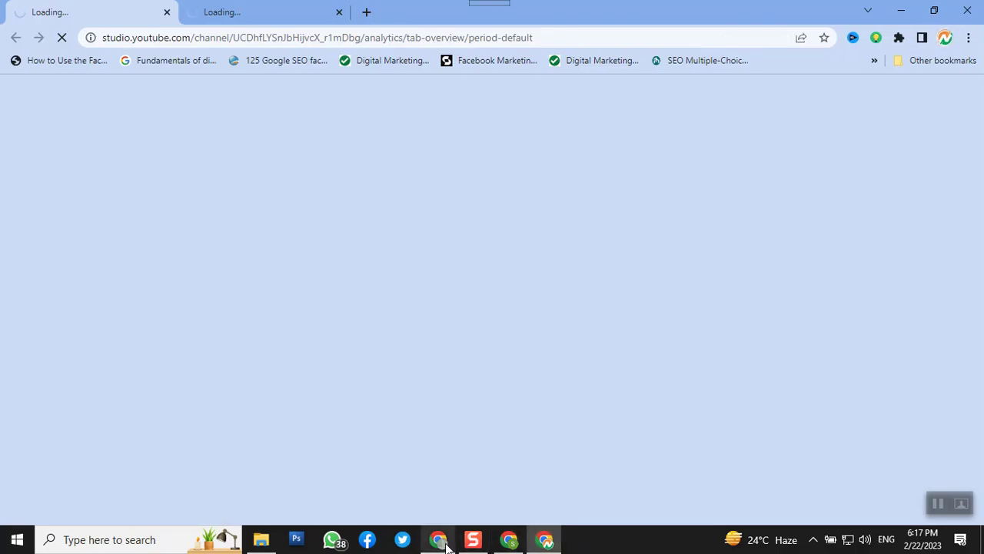
Return to the WordPress Edit Themes window and scroll to the top of Cleanco's header.php
left_click(508, 540)
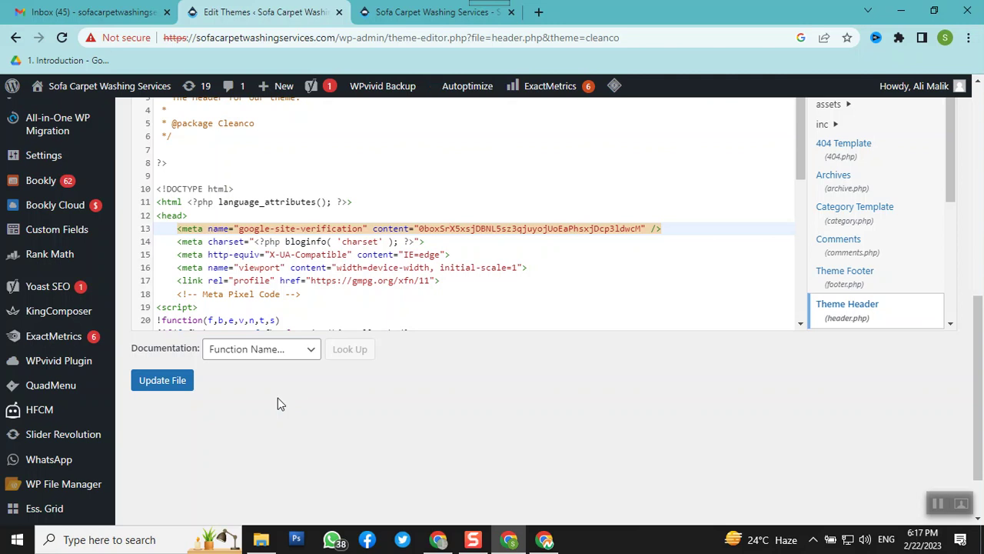
scroll(316, 341, "up", 3)
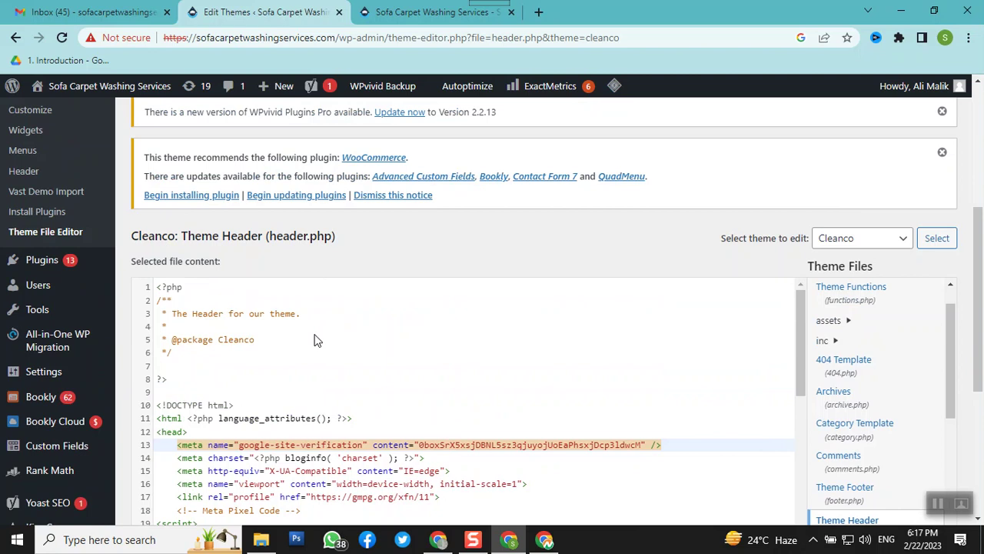
scroll(316, 340, "up", 4)
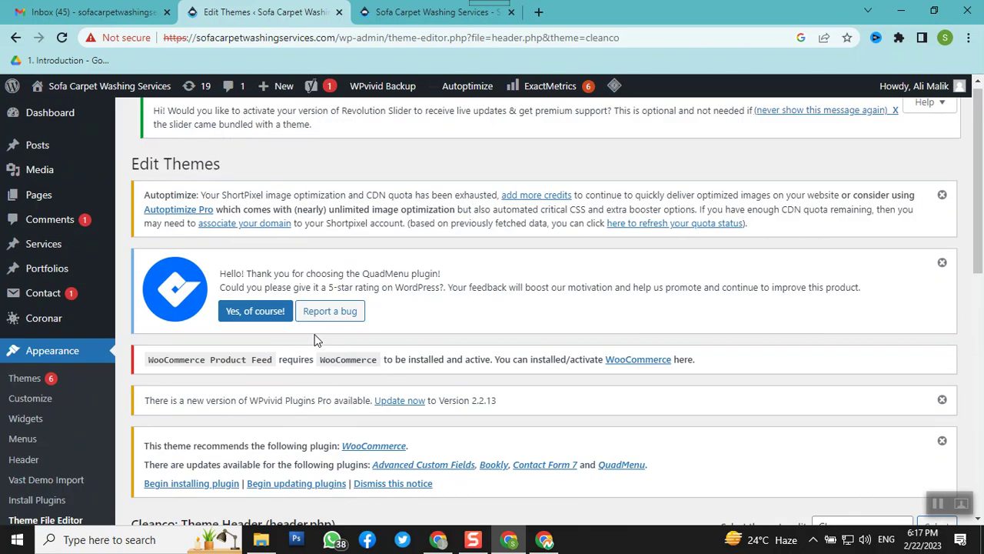